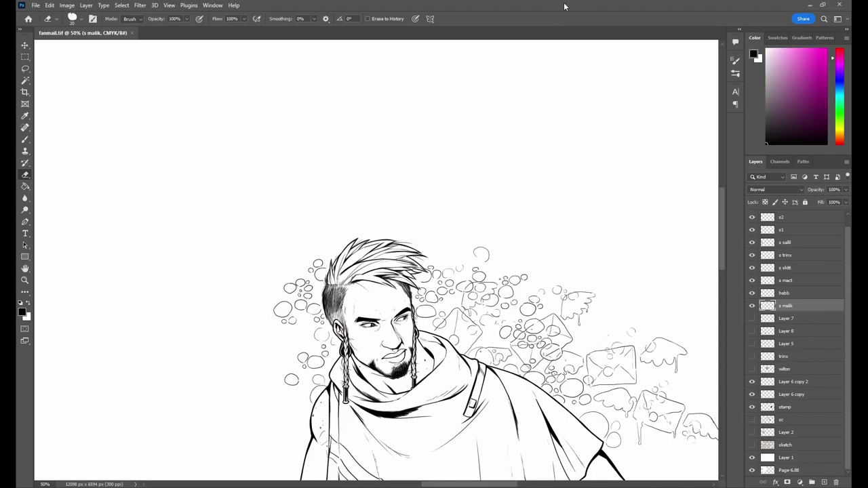
Move the selected bent-arm outline outward on the s malik layer and redraw the missing elbow line.
key(v)
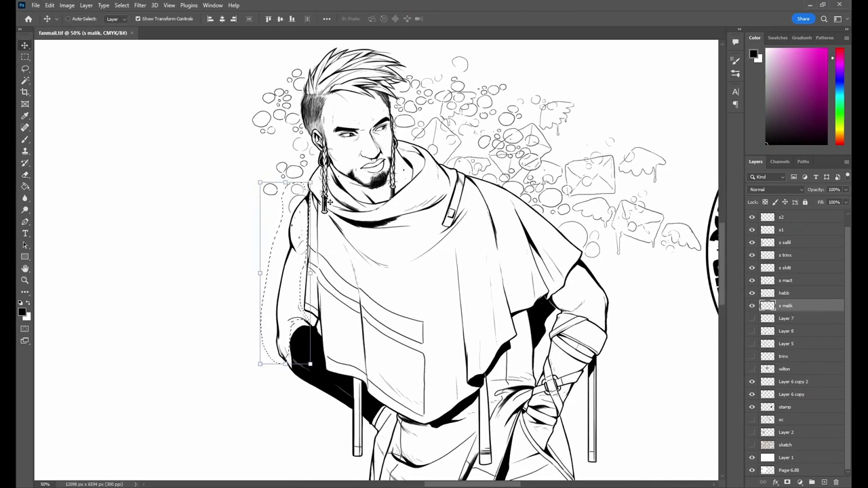
key(ctrl+d)
key(b)
drag(292, 341, 291, 369)
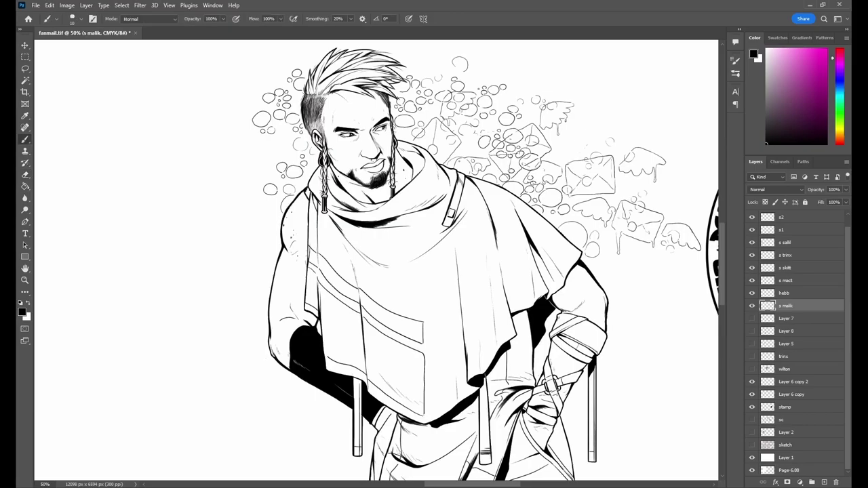
Show the sketch layer, select the sc layer and rough in head and shoulder shapes over the horned figure's thumbnail.
key(e)
key(ctrl+minus)
key(ctrl+minus)
mouse_move(468, 434)
mouse_down()
mouse_move(461, 126)
mouse_move(285, 204)
mouse_up()
click(784, 419)
key(b)
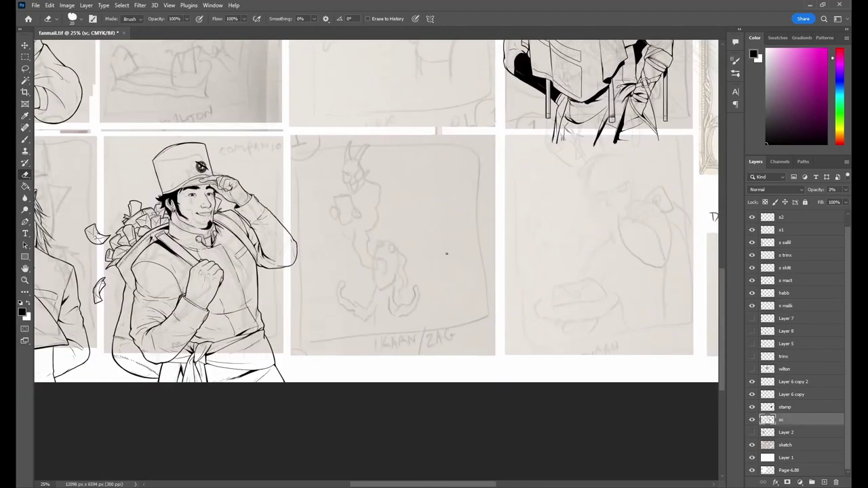
key(ctrl+plus)
scroll(341, 249, up, 5)
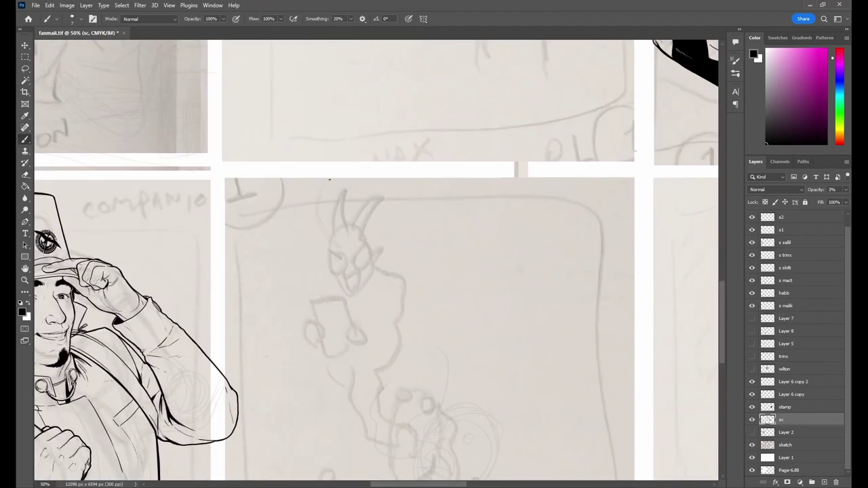
scroll(447, 186, down, 3)
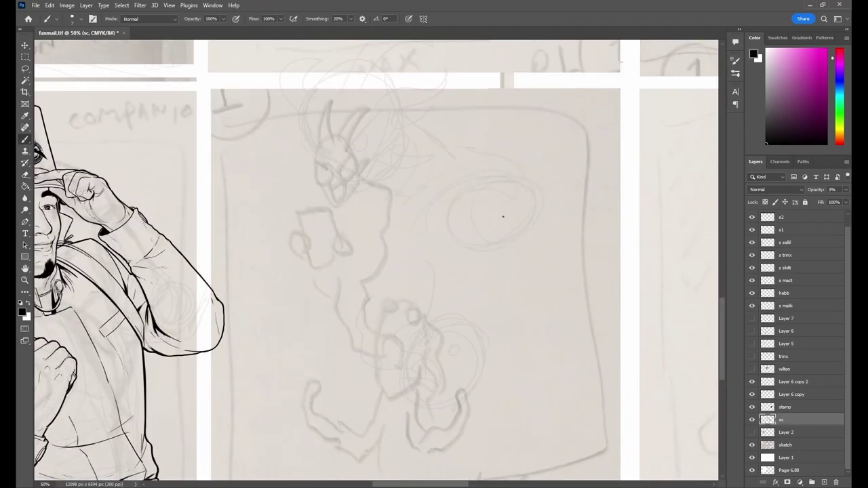
Hide the sketch layer and rough in the figure's torso, muscular arms and hands on the sc layer.
click(751, 444)
scroll(294, 160, down, 2)
drag(309, 320, 448, 347)
drag(327, 256, 352, 308)
drag(241, 252, 270, 282)
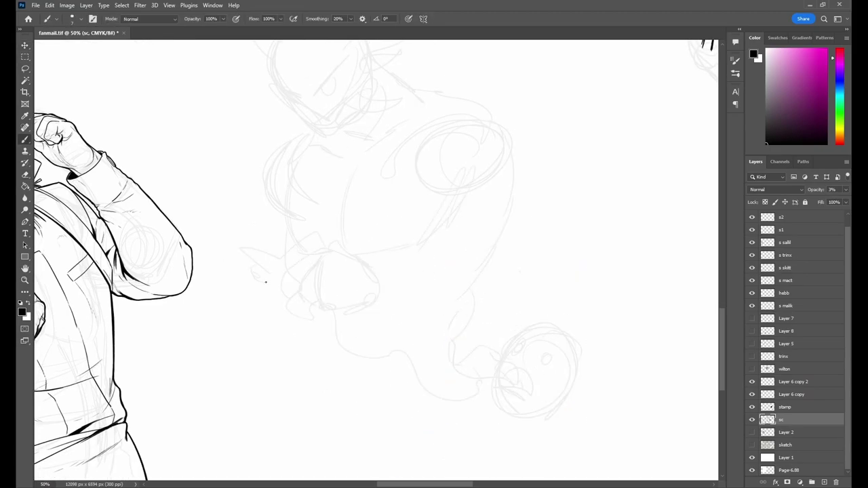
drag(504, 267, 530, 297)
drag(216, 289, 370, 350)
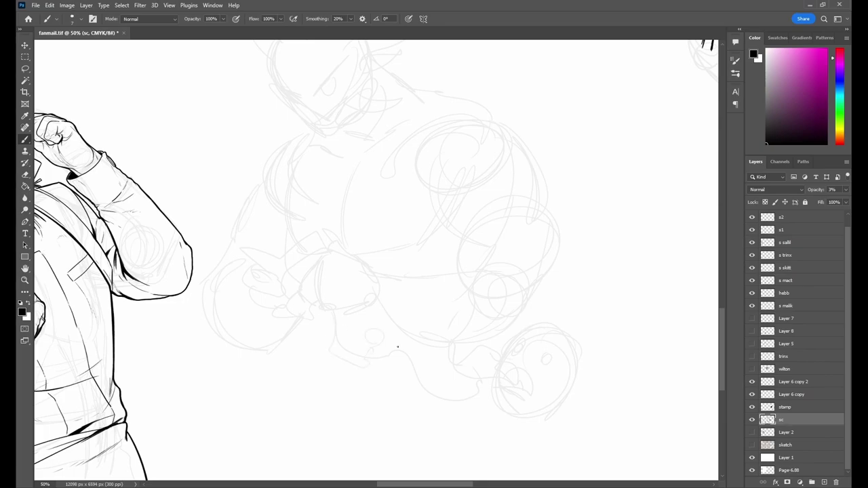
Sketch the small round-headed creature's body beside the figure and an irregular outline above the figure's shoulder.
scroll(573, 374, down, 1)
drag(491, 385, 479, 446)
drag(517, 385, 534, 416)
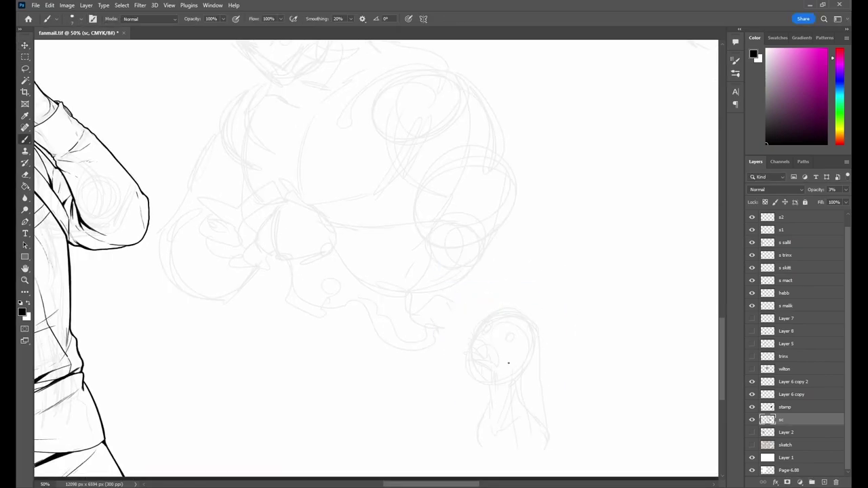
scroll(277, 206, up, 3)
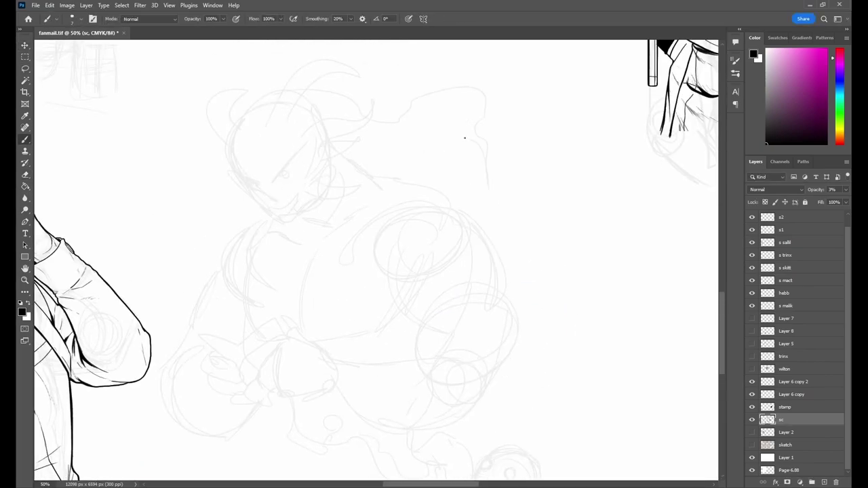
Move the s malik layer directly below s1 and select the hebb layer to work on its face.
scroll(403, 176, down, 3)
drag(786, 293, 741, 308)
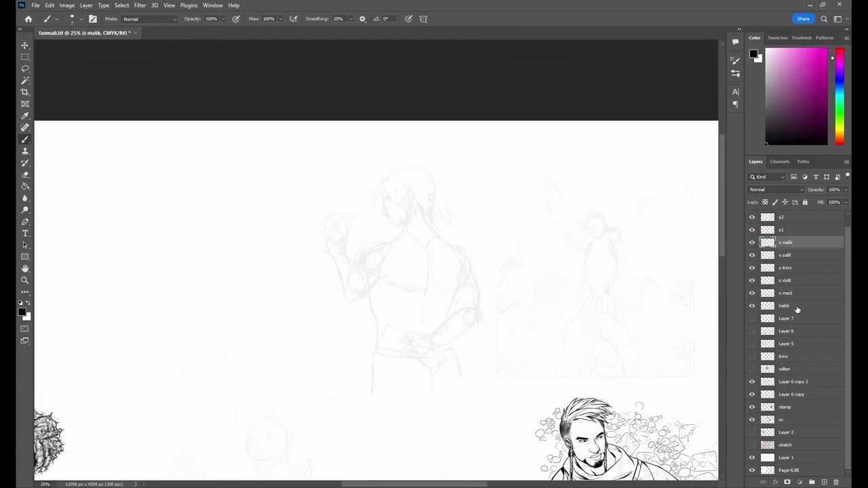
scroll(495, 180, up, 3)
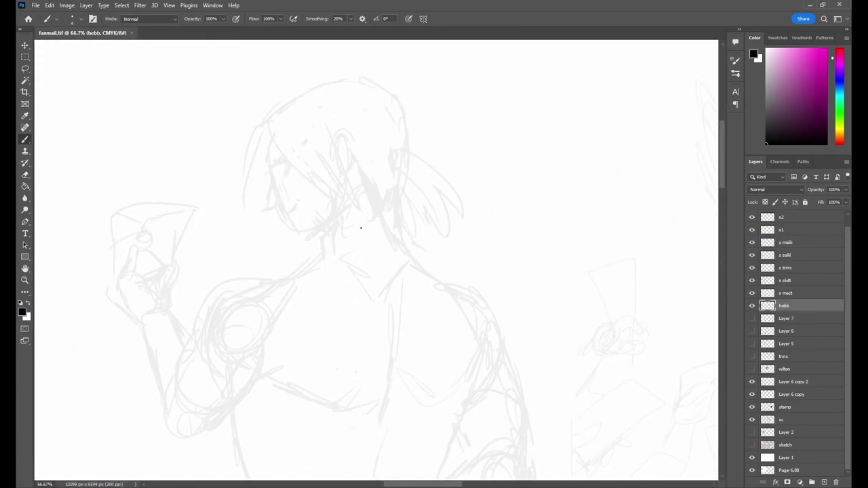
scroll(335, 226, up, 3)
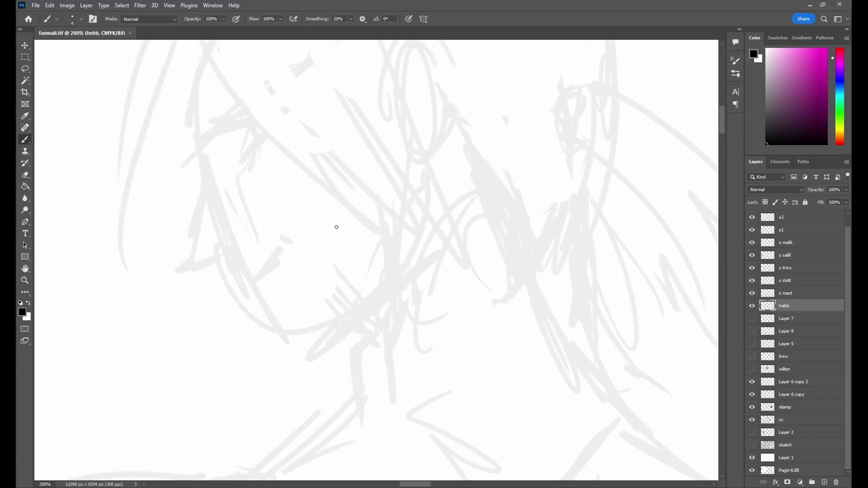
scroll(321, 210, up, 2)
scroll(307, 194, left, 3)
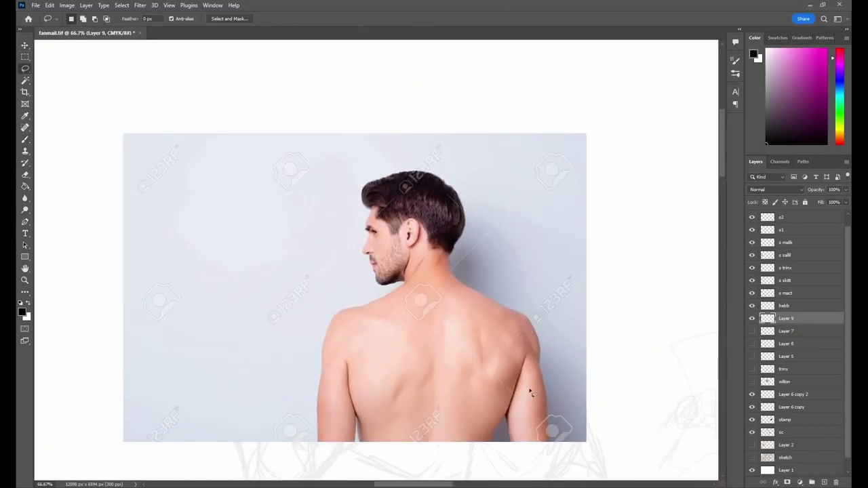
Cut the reference photo on Layer 9 down to a loose outline around the man.
mouse_move(531, 391)
mouse_down()
mouse_move(104, 434)
mouse_move(326, 468)
mouse_up()
key(ctrl+shift+i)
key(Delete)
key(ctrl+d)
Lower the reference photo's opacity to 26% and scale it to about 80% over the rough sketch.
key(v)
scroll(526, 277, down, 3)
key(2)
key(6)
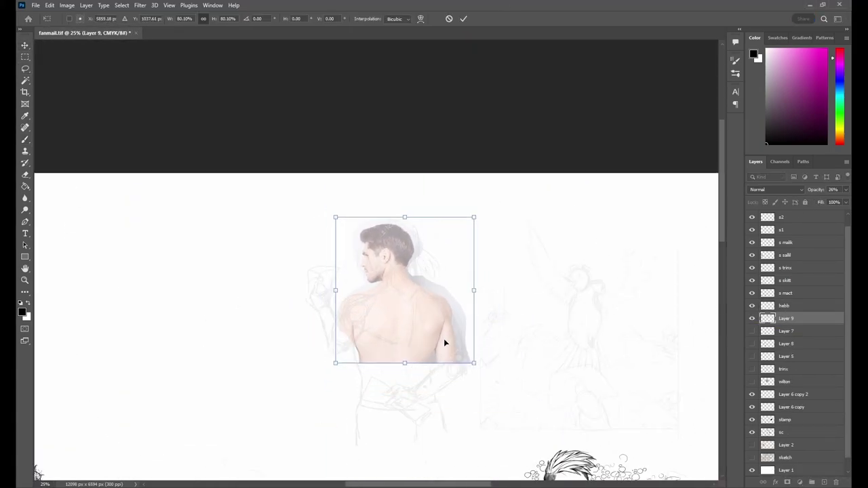
Ink the forehead and nose profile on the hebb layer, following the reference photo.
key(alt+bracketright)
scroll(403, 280, up, 8)
key(b)
mouse_move(285, 214)
mouse_down()
mouse_move(262, 277)
mouse_move(282, 305)
mouse_move(293, 299)
mouse_up()
scroll(282, 205, down, 2)
drag(296, 41, 282, 144)
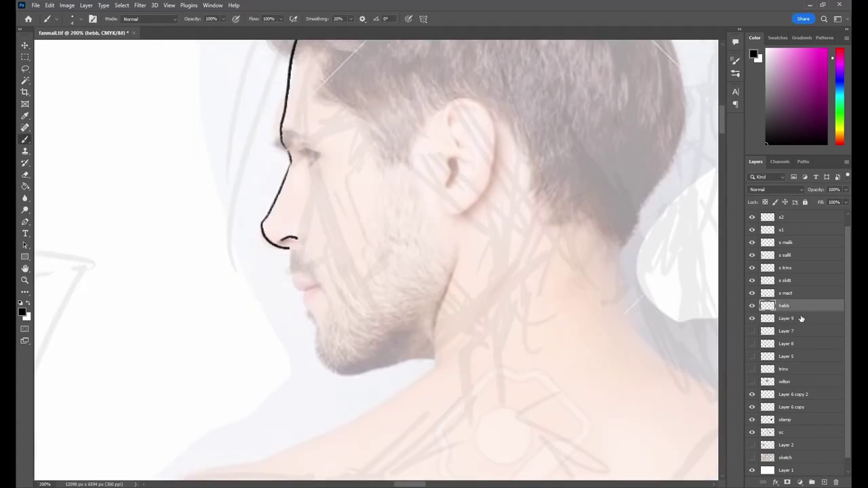
Ink the nostril, lips, eye and eyebrow of the face in profile.
drag(303, 224, 318, 278)
mouse_move(297, 146)
mouse_down()
mouse_move(307, 166)
mouse_move(318, 146)
mouse_move(329, 149)
mouse_move(313, 144)
mouse_up()
key(e)
key(b)
drag(282, 141, 314, 120)
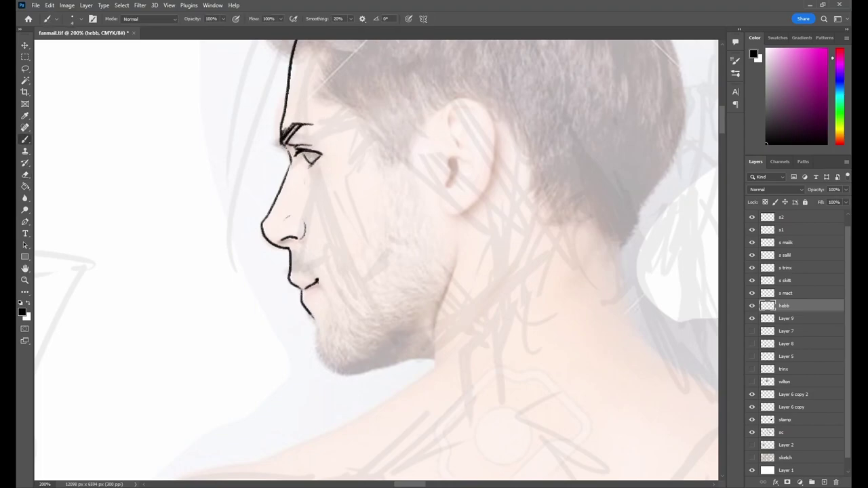
Compare the line art with the photo, ink the chin and jawline on hebb, and undo the stray last stroke.
click(786, 318)
click(751, 306)
click(751, 305)
click(785, 305)
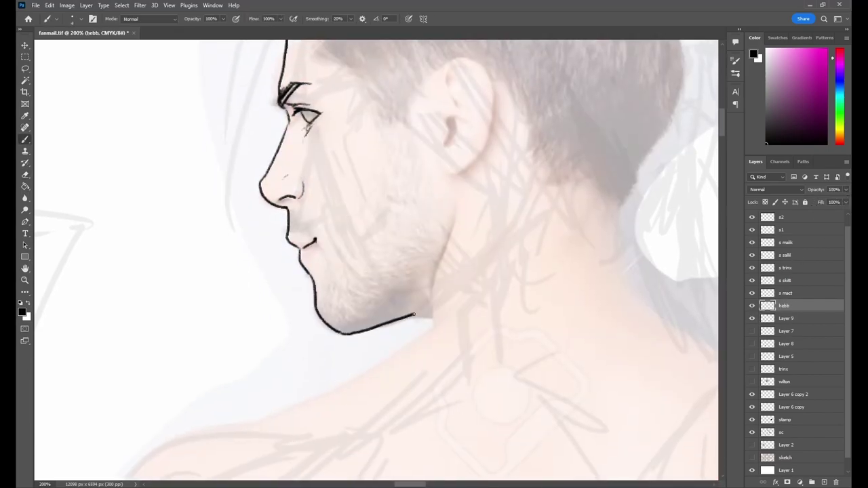
drag(439, 178, 416, 319)
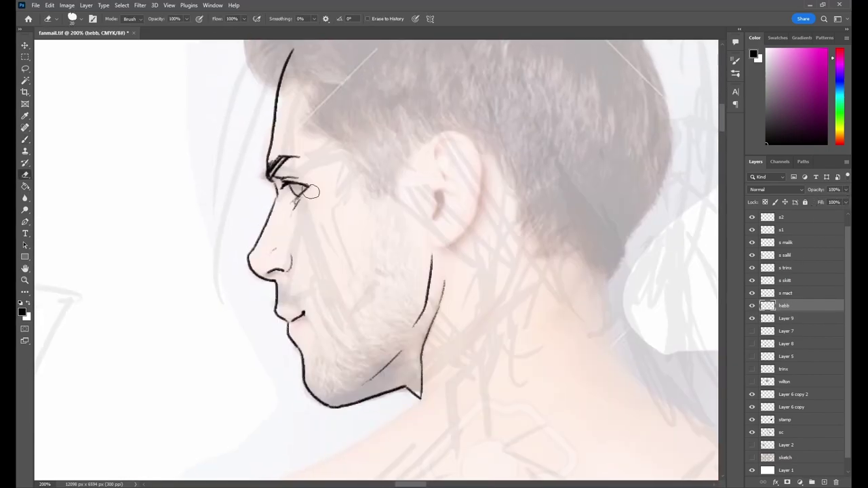
drag(404, 193, 343, 200)
key(ctrl+z)
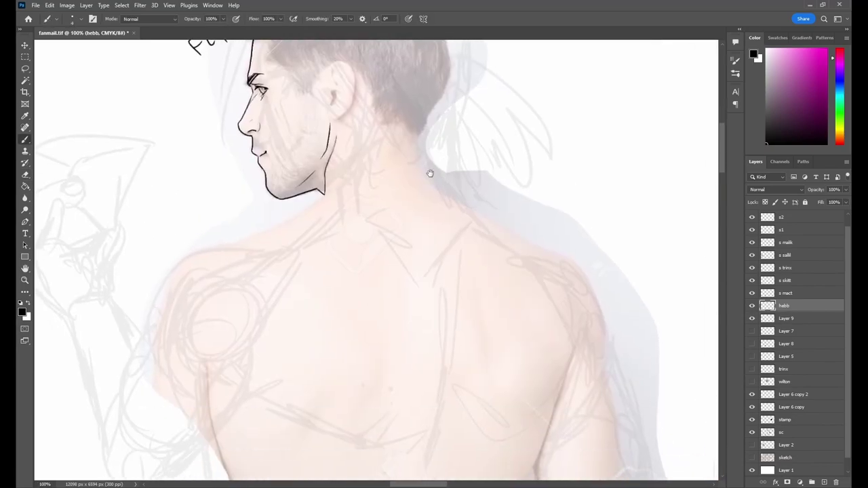
Ink the neck, raised collar, hairline behind the ear and the start of the ponytail on the hebb layer.
click(785, 318)
click(785, 305)
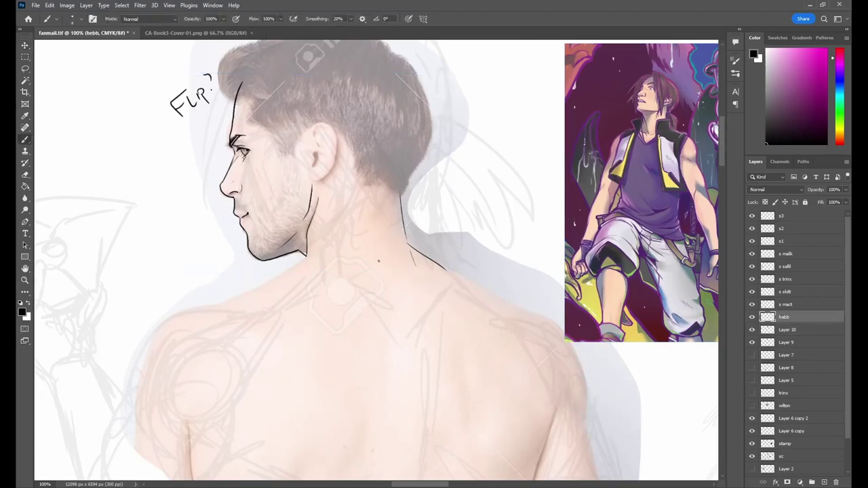
scroll(312, 203, down, 1)
mouse_move(271, 231)
mouse_down()
mouse_move(420, 227)
mouse_move(286, 248)
mouse_up()
key(e)
scroll(312, 200, up, 2)
key(b)
drag(252, 172, 278, 187)
drag(341, 187, 370, 235)
mouse_move(411, 226)
mouse_down()
mouse_move(392, 248)
mouse_move(407, 234)
mouse_move(434, 278)
mouse_up()
mouse_move(433, 278)
mouse_down()
mouse_move(469, 289)
mouse_move(472, 215)
mouse_up()
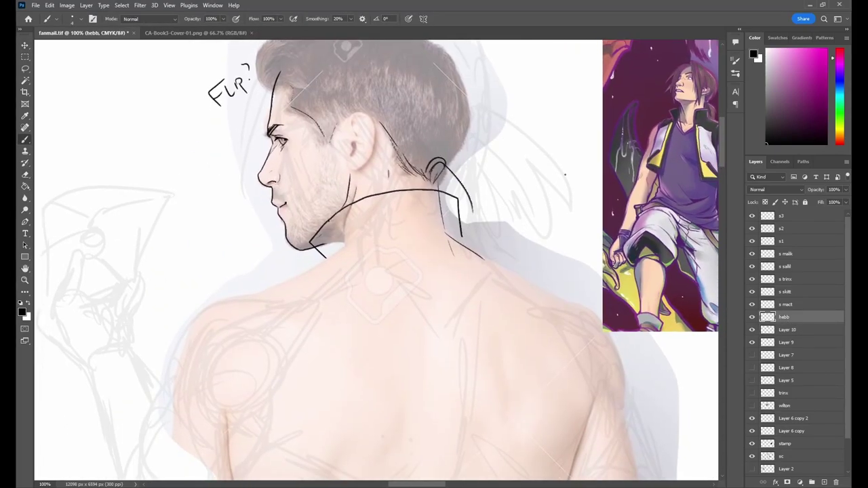
Ink the ear's outline and inner folds and add lines around the nose, collar and back of the head.
drag(345, 127, 335, 156)
drag(335, 157, 335, 183)
mouse_move(350, 151)
mouse_down()
mouse_move(339, 182)
mouse_move(348, 183)
mouse_move(361, 160)
mouse_up()
drag(267, 174, 261, 192)
mouse_move(379, 271)
mouse_down()
mouse_move(362, 178)
mouse_move(434, 174)
mouse_up()
mouse_move(420, 112)
mouse_down()
mouse_move(366, 171)
mouse_move(431, 201)
mouse_up()
mouse_move(366, 163)
mouse_down()
mouse_move(439, 236)
mouse_move(410, 217)
mouse_move(387, 173)
mouse_up()
Clean up the nape and ink the swept-back hair strands, sideburn and crown of the head.
key(e)
drag(371, 171, 390, 227)
key(b)
drag(318, 190, 363, 212)
drag(352, 180, 396, 210)
mouse_move(363, 76)
mouse_down()
mouse_move(216, 95)
mouse_move(402, 193)
mouse_move(404, 210)
mouse_up()
drag(375, 92, 396, 207)
drag(323, 130, 367, 172)
drag(238, 100, 281, 150)
mouse_move(252, 136)
mouse_down()
mouse_move(290, 161)
mouse_move(274, 195)
mouse_up()
drag(277, 148, 292, 156)
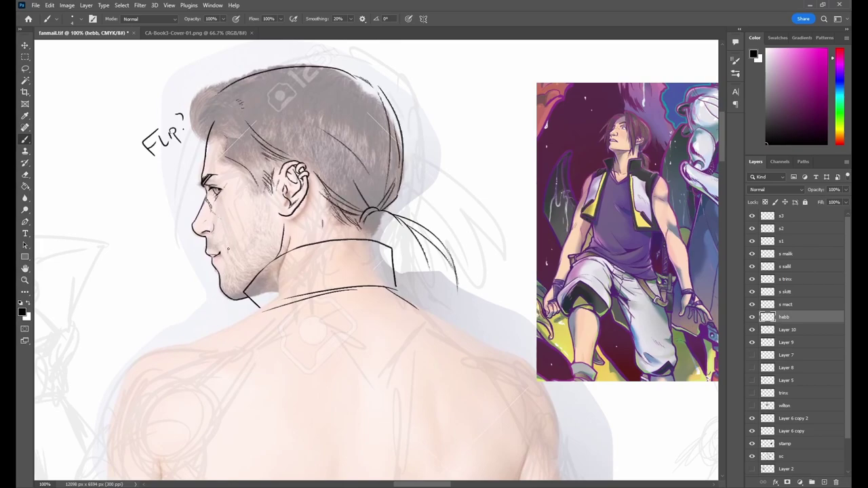
Ink the long loose strands falling in front of the face and erase overlapping lines at the front hairline.
drag(271, 204, 276, 215)
drag(244, 173, 280, 258)
mouse_move(241, 169)
mouse_down()
mouse_move(279, 187)
mouse_move(324, 238)
mouse_up()
drag(225, 125, 290, 177)
key(e)
mouse_move(200, 145)
mouse_down()
mouse_move(201, 167)
mouse_move(181, 191)
mouse_up()
key(b)
Ink the vest's shoulder lines, side edges and curved lower hem, and undo the last stroke.
mouse_move(360, 469)
mouse_down()
mouse_move(351, 427)
mouse_move(327, 402)
mouse_move(456, 317)
mouse_move(410, 321)
mouse_move(410, 253)
mouse_move(324, 228)
mouse_move(351, 193)
mouse_up()
mouse_move(503, 83)
mouse_down()
mouse_move(543, 317)
mouse_move(145, 368)
mouse_up()
scroll(528, 323, up, 1)
scroll(373, 189, down, 1)
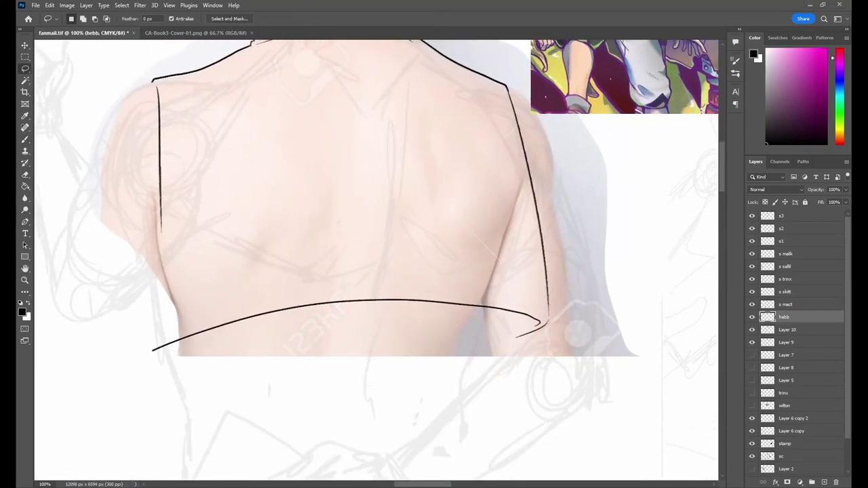
key(ctrl+minus)
drag(480, 281, 482, 316)
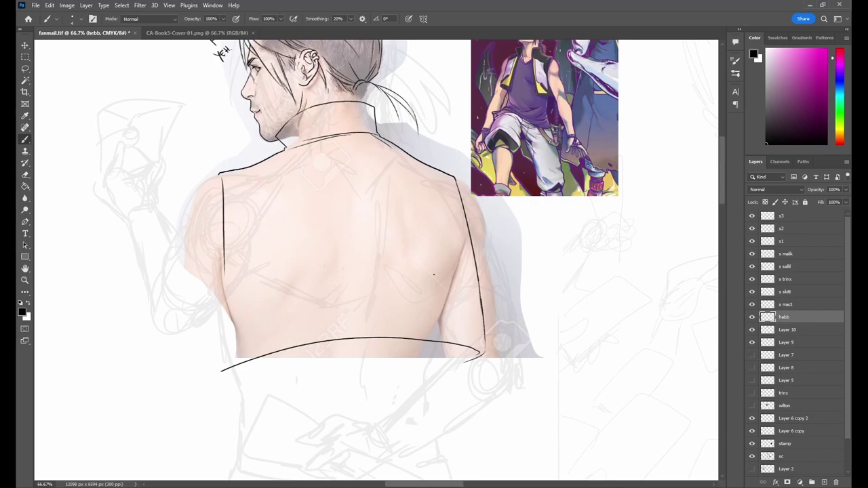
key(ctrl+z)
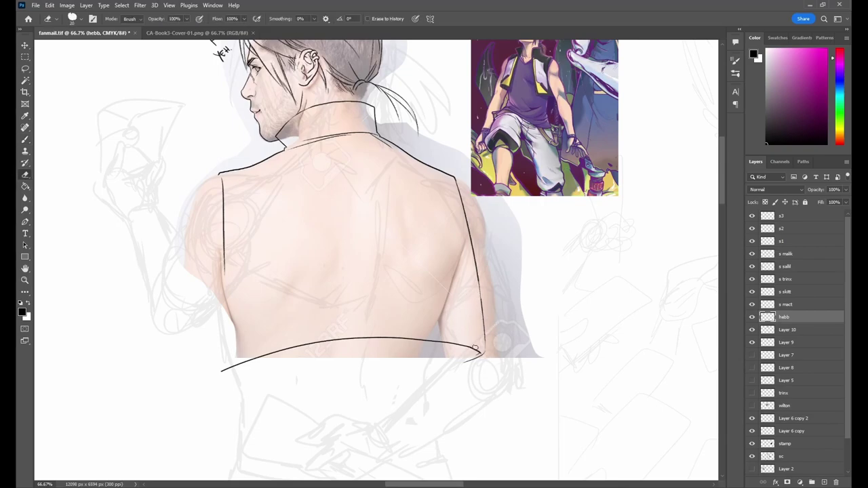
Clean up the vest's hem corner and ink the shirt's waist, fabric folds and curved bottom hem below it.
mouse_move(478, 350)
mouse_down()
mouse_move(501, 357)
mouse_move(481, 263)
mouse_up()
mouse_move(458, 271)
mouse_down()
mouse_move(453, 354)
mouse_move(329, 347)
mouse_up()
mouse_move(351, 309)
mouse_down()
mouse_move(413, 290)
mouse_move(357, 267)
mouse_move(365, 240)
mouse_up()
mouse_move(271, 265)
mouse_down()
mouse_move(274, 319)
mouse_move(327, 331)
mouse_up()
mouse_move(423, 268)
mouse_down()
mouse_move(387, 343)
mouse_move(388, 236)
mouse_up()
mouse_move(349, 318)
mouse_down()
mouse_move(396, 302)
mouse_move(227, 354)
mouse_up()
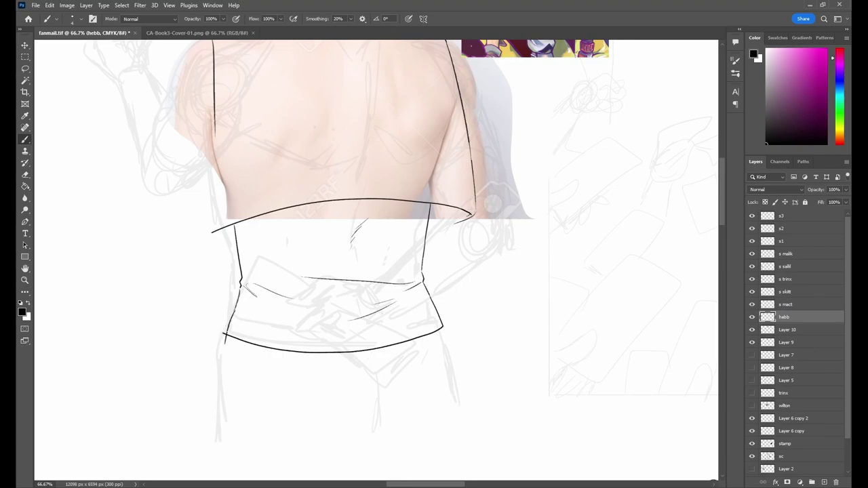
Ink the armhole bands at both vest shoulders and the outer contour of the raised arm.
scroll(217, 48, up, 5)
drag(345, 237, 467, 263)
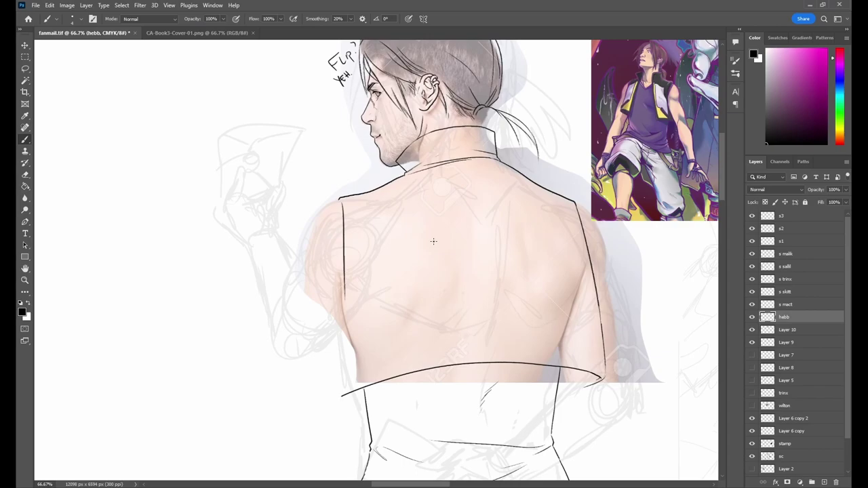
scroll(433, 241, down, 1)
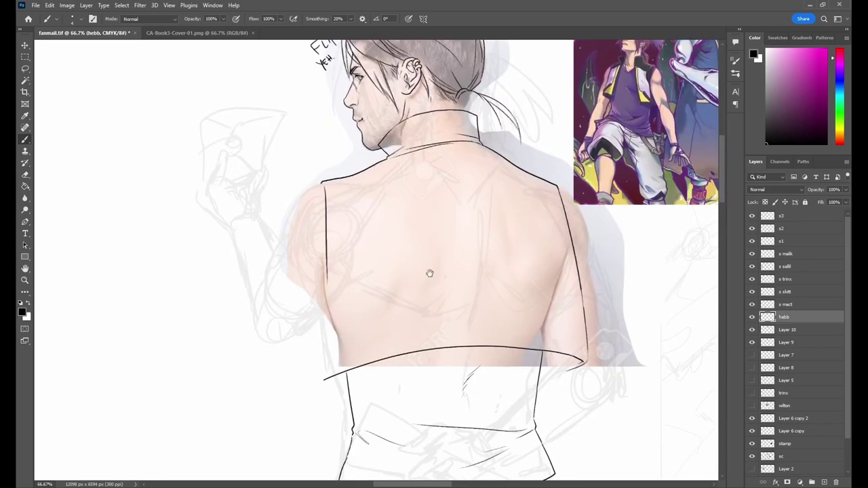
scroll(428, 246, right, 2)
scroll(271, 232, up, 3)
drag(272, 231, 268, 296)
scroll(268, 296, right, 2)
scroll(269, 295, down, 1)
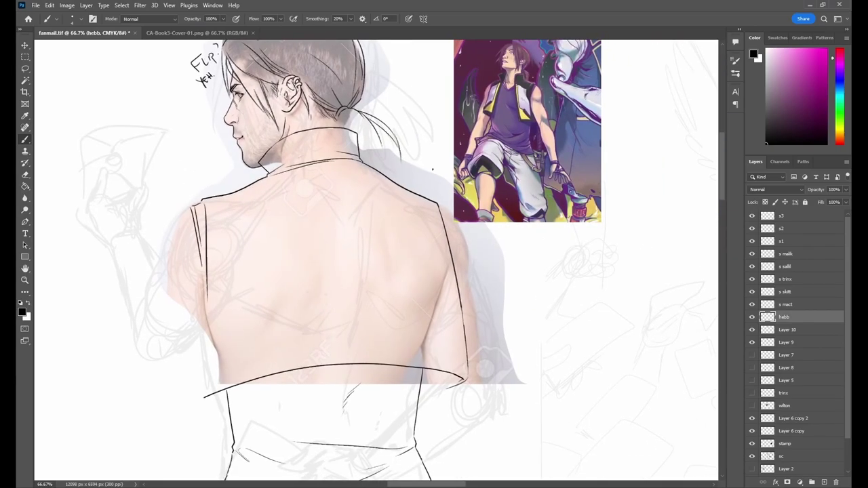
scroll(303, 259, left, 4)
scroll(303, 259, up, 1)
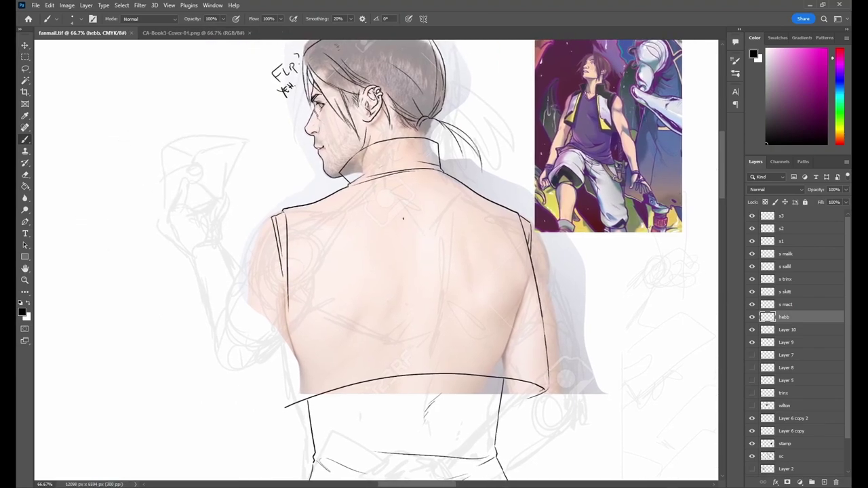
mouse_move(303, 258)
mouse_down()
mouse_move(302, 291)
mouse_move(280, 337)
mouse_up()
Hide the reference photo, ink the vest's double yoke seam and armhole edge, and undo the last stroke.
click(752, 342)
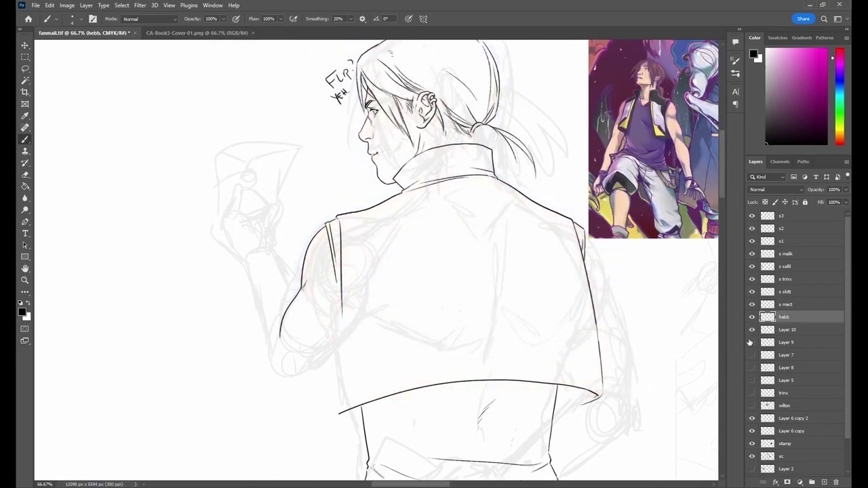
scroll(527, 274, right, 2)
scroll(527, 274, up, 1)
drag(543, 265, 336, 274)
mouse_move(336, 274)
mouse_down()
mouse_move(261, 232)
mouse_move(250, 212)
mouse_up()
mouse_move(341, 183)
mouse_down()
mouse_move(294, 300)
mouse_move(296, 183)
mouse_up()
mouse_move(415, 189)
mouse_down()
mouse_move(236, 196)
mouse_move(205, 209)
mouse_move(230, 292)
mouse_move(200, 261)
mouse_up()
key(ctrl+z)
Ink the full ponytail hanging over the collar, erasing and redrawing strands to shape its pointed ends.
drag(310, 132, 342, 204)
mouse_move(341, 141)
mouse_down()
mouse_move(355, 223)
mouse_move(334, 178)
mouse_move(355, 196)
mouse_up()
key(e)
key(b)
mouse_move(319, 125)
mouse_down()
mouse_move(353, 196)
mouse_move(313, 190)
mouse_move(339, 143)
mouse_move(351, 193)
mouse_up()
key(e)
key(b)
key(e)
key(b)
drag(331, 124, 371, 140)
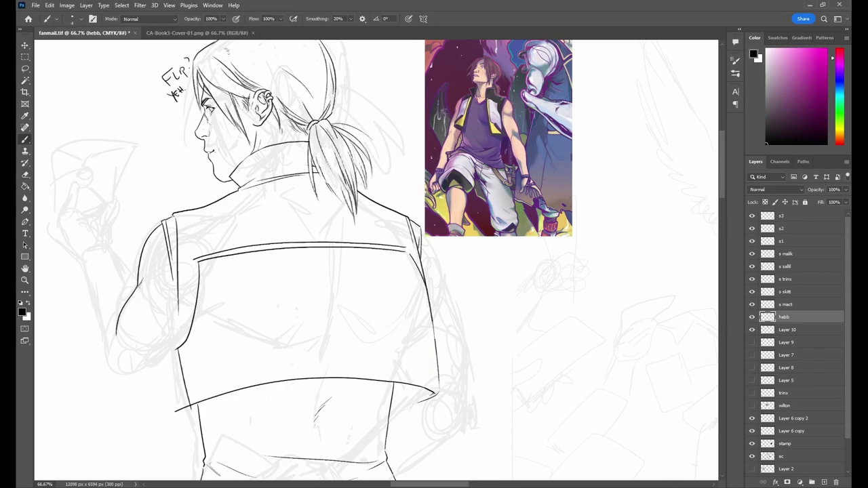
Add finer strands to the ponytail and tidy the lines where it overlaps the collar.
drag(339, 204, 404, 241)
drag(339, 144, 366, 175)
drag(335, 132, 366, 155)
key(e)
key(b)
Refine the hair strands running from the crown to the ponytail tie and save the file.
drag(374, 80, 342, 120)
drag(273, 88, 316, 105)
drag(332, 108, 358, 136)
key(e)
key(b)
key(e)
key(ctrl+s)
drag(297, 78, 290, 77)
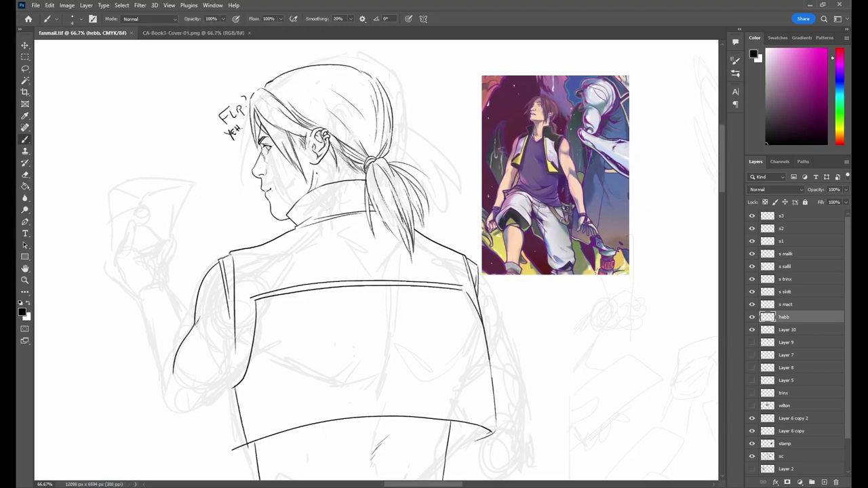
Reinforce the collar's front edge and add more hair strands across the crown and back of the head.
key(b)
drag(290, 217, 315, 193)
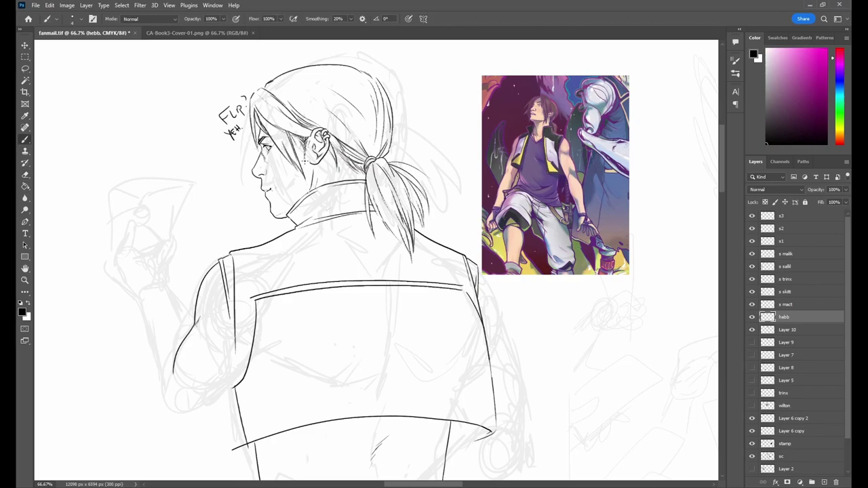
drag(271, 82, 365, 87)
drag(348, 92, 370, 132)
scroll(376, 261, down, 2)
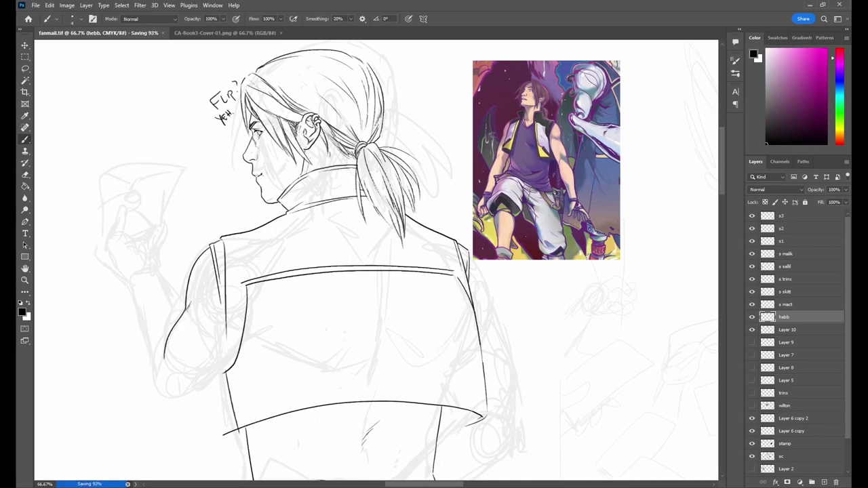
Ink doubled trim lines along the vest's armholes and side edges, and redraw its right side down to the hem.
scroll(376, 261, down, 2)
drag(462, 241, 476, 275)
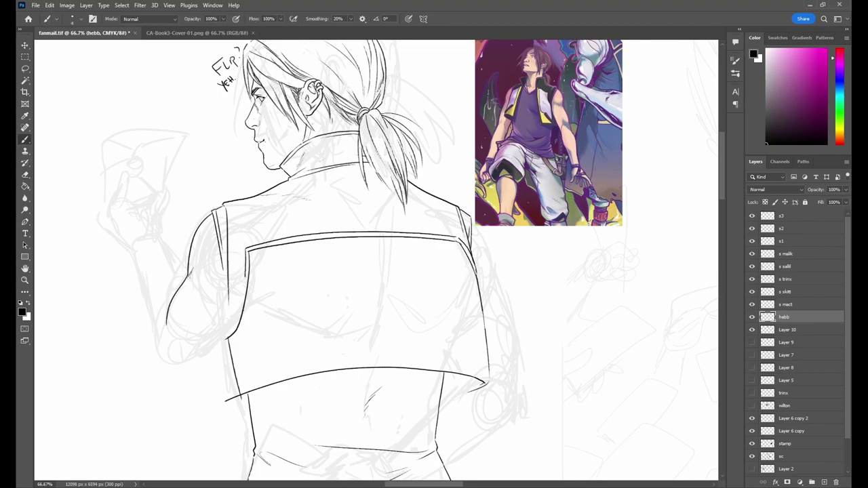
scroll(240, 280, down, 1)
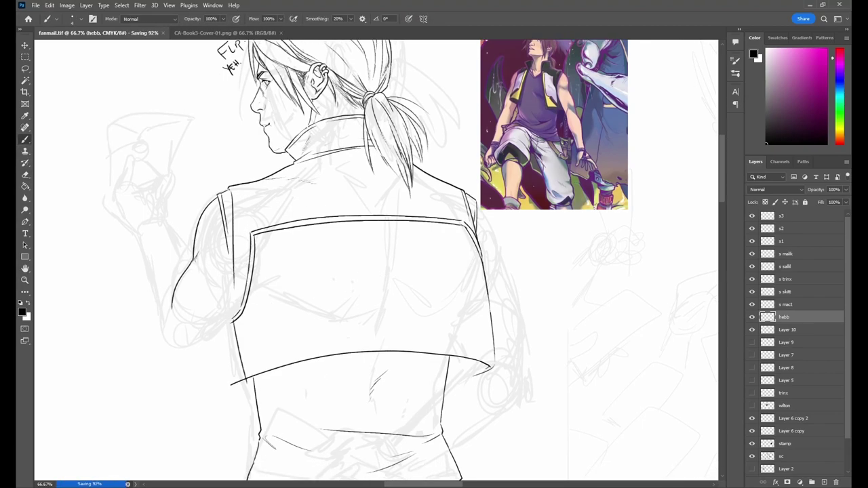
mouse_move(235, 317)
mouse_down()
mouse_move(243, 372)
mouse_move(263, 367)
mouse_up()
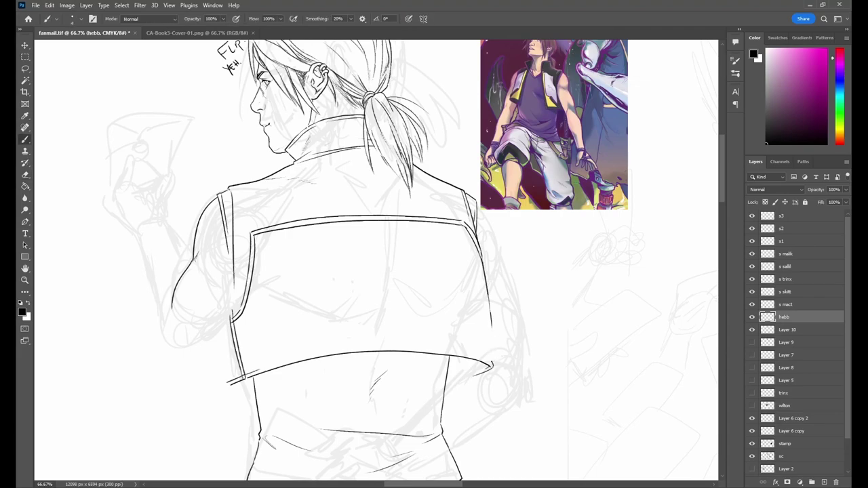
drag(487, 322, 492, 361)
mouse_move(424, 302)
mouse_down()
mouse_move(370, 273)
mouse_move(381, 281)
mouse_up()
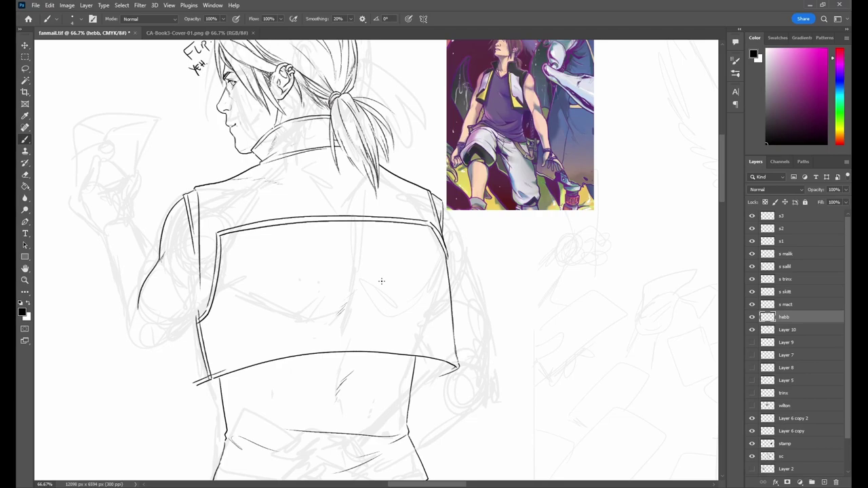
Close the vest's lower left corner by inking a straight side edge from the armhole down to the hem.
drag(381, 280, 391, 129)
drag(359, 71, 372, 139)
drag(372, 139, 377, 268)
mouse_move(421, 224)
mouse_down()
mouse_move(418, 366)
mouse_move(428, 322)
mouse_up()
key(ctrl+z)
mouse_move(425, 275)
mouse_down()
mouse_move(387, 244)
mouse_move(393, 87)
mouse_up()
drag(290, 335, 193, 340)
mouse_move(317, 334)
mouse_down()
mouse_move(208, 384)
mouse_move(187, 358)
mouse_up()
drag(273, 351, 305, 405)
drag(305, 380, 288, 422)
drag(366, 370, 417, 406)
mouse_move(175, 252)
mouse_down()
mouse_move(242, 346)
mouse_move(252, 406)
mouse_up()
Erase the lower end of the left armhole trim and redraw it curving down to the vest's side.
key(e)
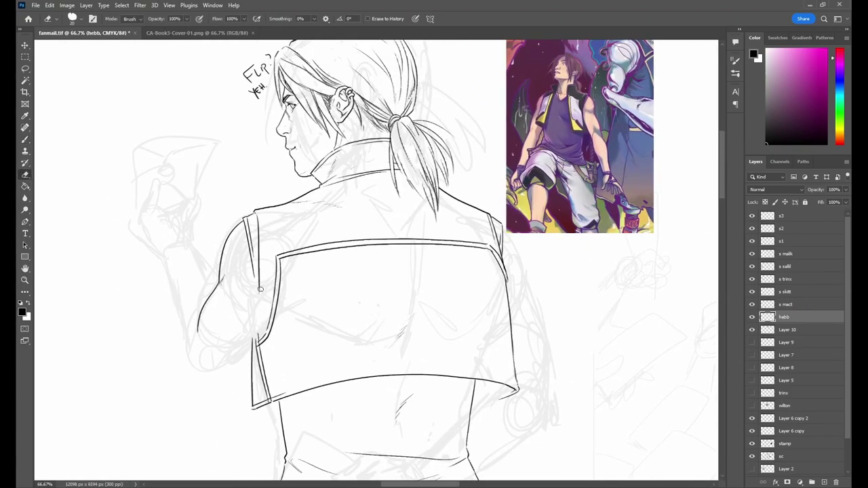
key(b)
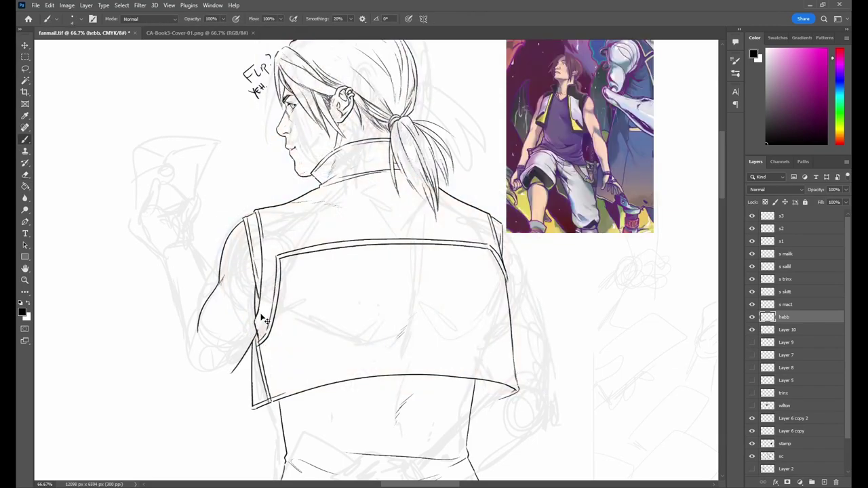
key(e)
drag(267, 241, 266, 294)
Redraw the back panel's left double seam farther inward, slanting diagonally to the vest's side, and erase the old lines.
key(b)
drag(298, 256, 259, 351)
key(e)
drag(283, 254, 297, 254)
key(b)
drag(291, 316, 255, 353)
mouse_move(298, 234)
mouse_down()
mouse_move(274, 250)
mouse_move(295, 225)
mouse_up()
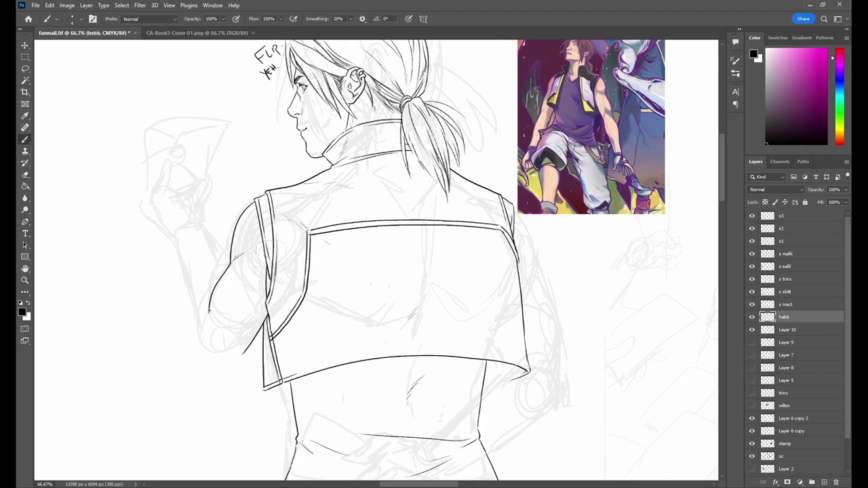
Ink the raised arm's forearm and elbow contours, erasing and redrawing the line near the wrist.
mouse_move(242, 344)
mouse_down()
mouse_move(193, 353)
mouse_move(169, 247)
mouse_up()
drag(197, 218, 212, 256)
key(e)
drag(162, 214, 172, 258)
key(b)
drag(165, 218, 172, 259)
drag(195, 336, 198, 346)
mouse_move(473, 254)
mouse_down()
mouse_move(402, 247)
mouse_move(378, 228)
mouse_up()
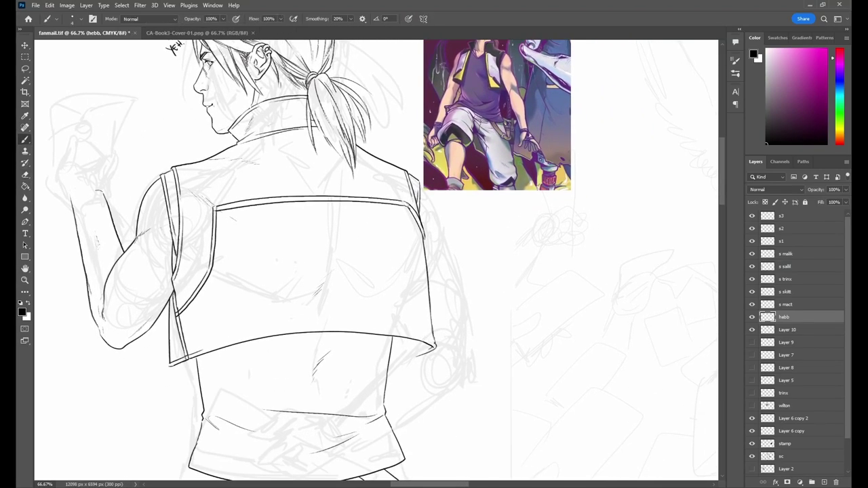
Ink the lowered arm from shoulder to elbow and the inner hem edges at both vest corners, saving the file.
mouse_move(415, 357)
mouse_down()
mouse_move(398, 323)
mouse_move(447, 342)
mouse_up()
drag(202, 350, 232, 362)
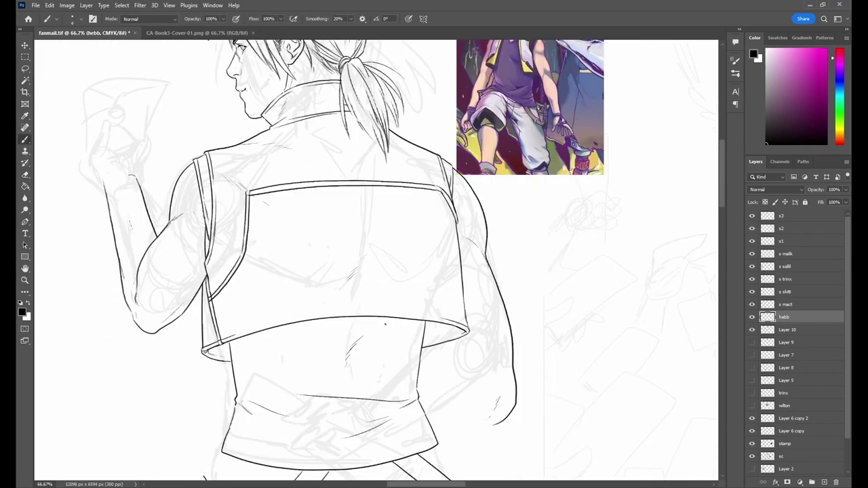
key(ctrl+s)
mouse_move(361, 257)
mouse_down()
mouse_move(356, 250)
mouse_move(351, 269)
mouse_up()
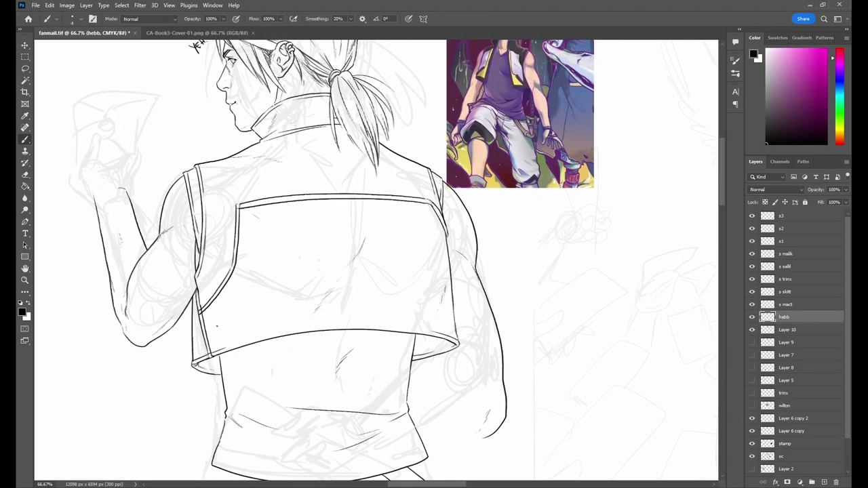
drag(207, 317, 194, 360)
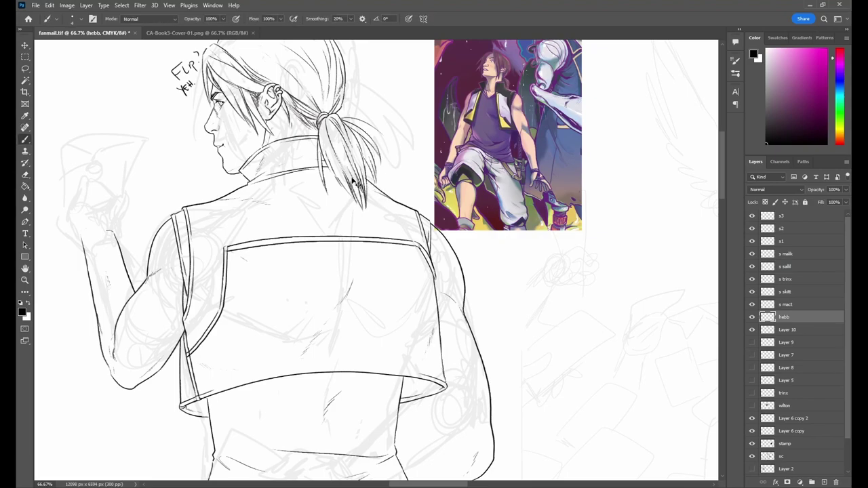
Ink the raised hand's thumb, fingers and palm above the wrist.
scroll(376, 260, up, 3)
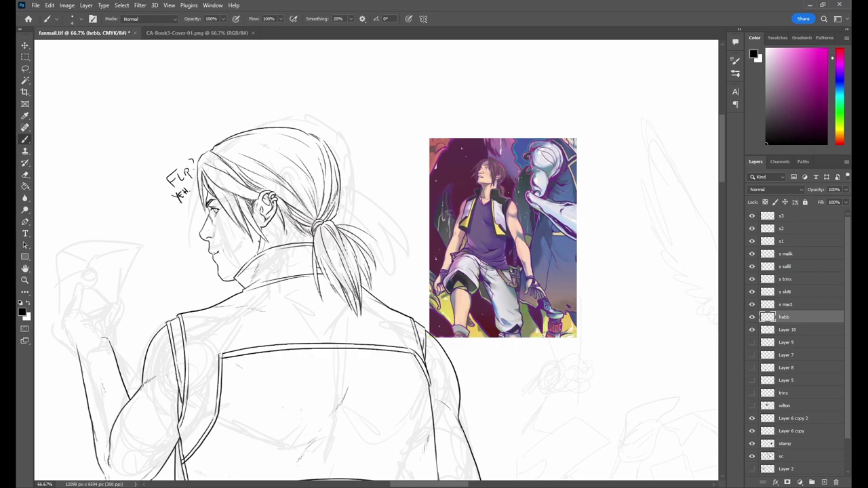
drag(376, 260, 424, 165)
mouse_move(119, 246)
mouse_down()
mouse_move(139, 237)
mouse_move(128, 171)
mouse_move(100, 212)
mouse_up()
drag(162, 207, 158, 223)
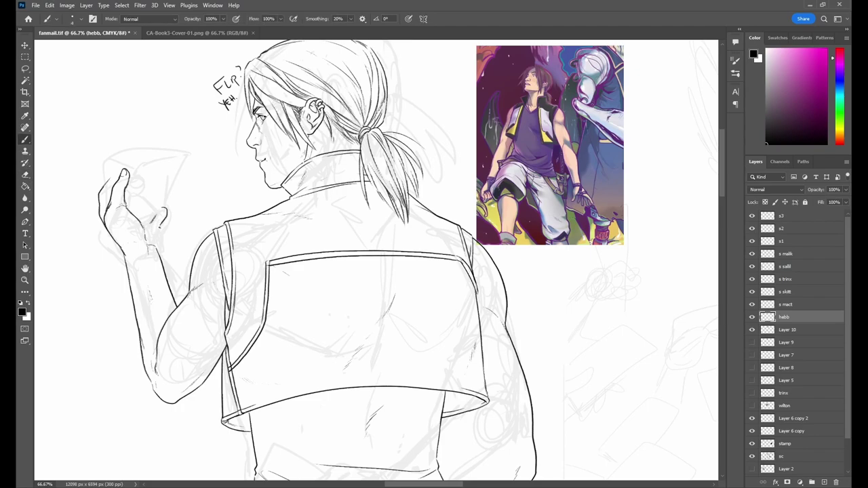
Outline the curled letter held in the raised hand and erase the lines overlapping the fingers.
drag(117, 162, 98, 183)
drag(107, 145, 203, 157)
mouse_move(190, 161)
mouse_down()
mouse_move(175, 184)
mouse_move(149, 179)
mouse_up()
mouse_move(128, 189)
mouse_down()
mouse_move(145, 183)
mouse_move(163, 225)
mouse_move(151, 227)
mouse_up()
key(e)
drag(109, 202, 103, 224)
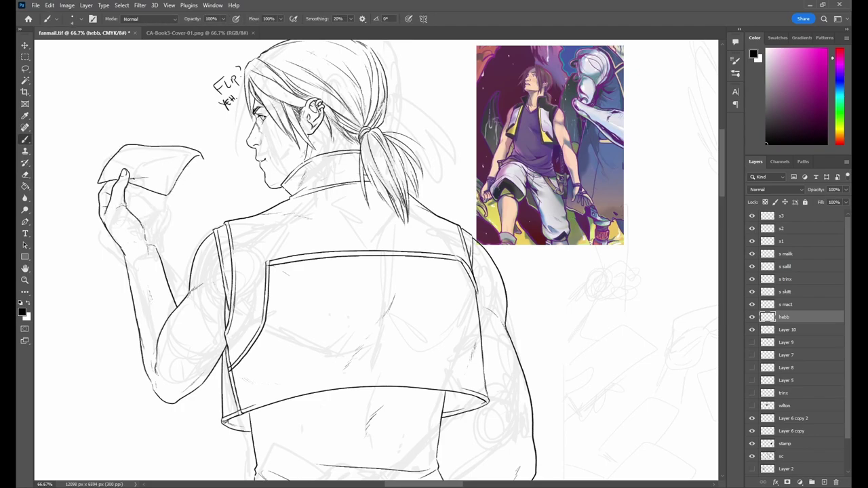
Redraw the held letter's lower edges and add its oval seal and fold lines.
key(b)
drag(146, 189, 160, 217)
key(e)
key(b)
drag(152, 216, 144, 154)
Adjust the inked letter with Free Transform and save the file.
key(ctrl+t)
drag(203, 140, 195, 143)
key(Return)
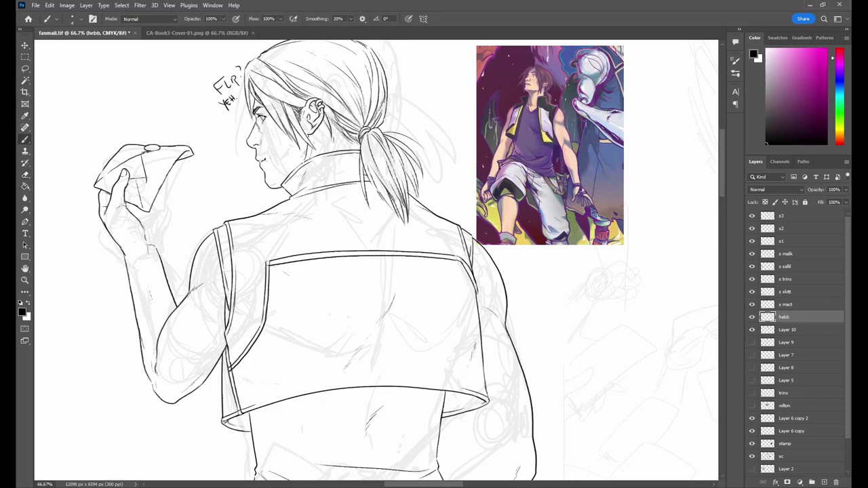
key(ctrl+s)
scroll(258, 141, up, 3)
scroll(257, 142, left, 5)
scroll(279, 154, up, 1)
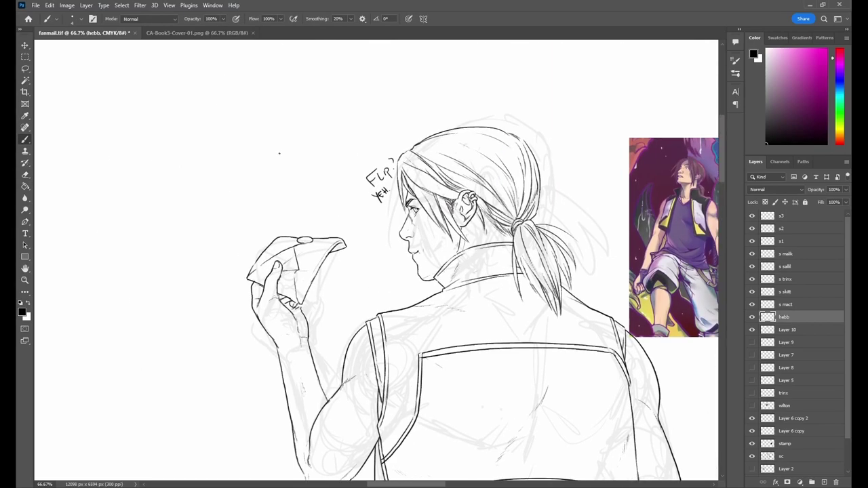
mouse_move(246, 112)
mouse_down()
mouse_move(268, 125)
mouse_move(275, 218)
mouse_move(295, 116)
mouse_move(285, 209)
mouse_up()
drag(230, 203, 359, 193)
key(l)
drag(204, 102, 203, 230)
key(Delete)
key(ctrl+d)
key(b)
Touch up the raised arm's wrist and elbow with short crease lines.
scroll(314, 198, down, 3)
scroll(314, 198, up, 5)
scroll(313, 198, right, 4)
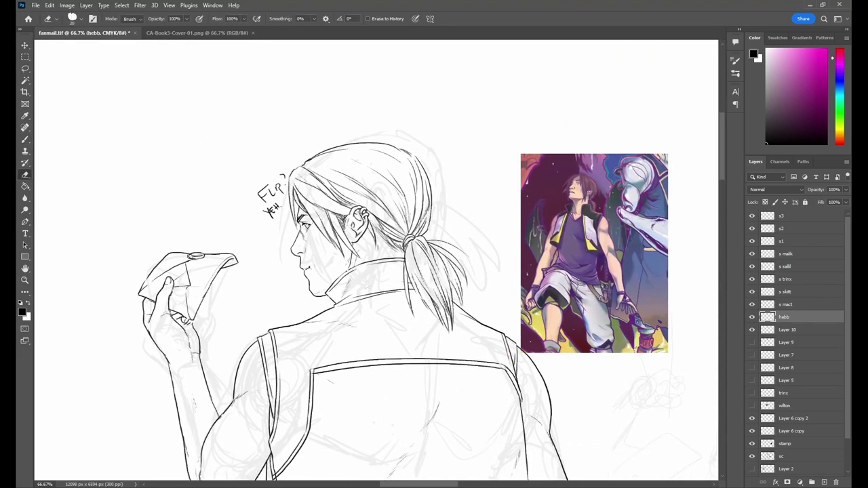
scroll(313, 198, down, 3)
scroll(313, 198, down, 2)
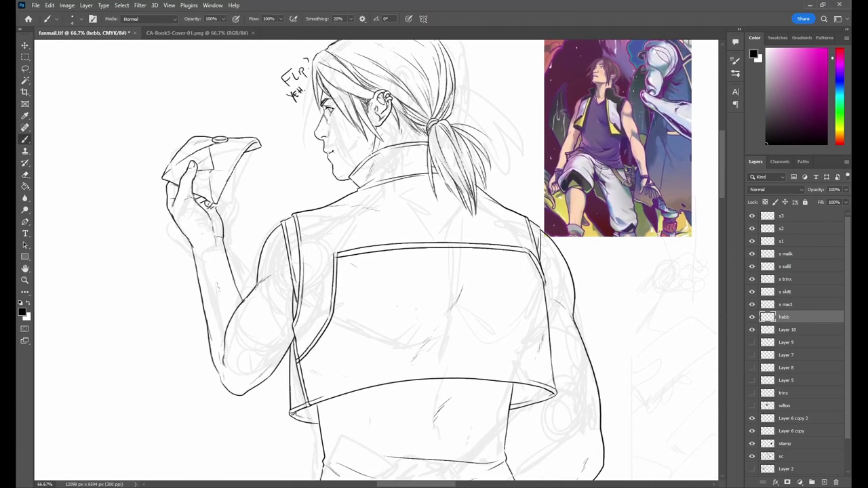
key(e)
key(b)
scroll(444, 260, down, 1)
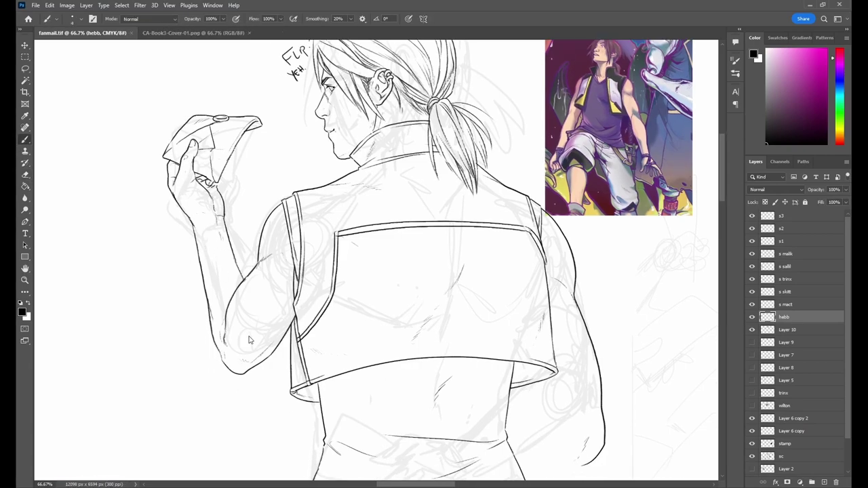
Ink the hip sash's inner edge below the shirt and refine the knot above its tassel.
scroll(248, 335, down, 6)
scroll(248, 336, right, 3)
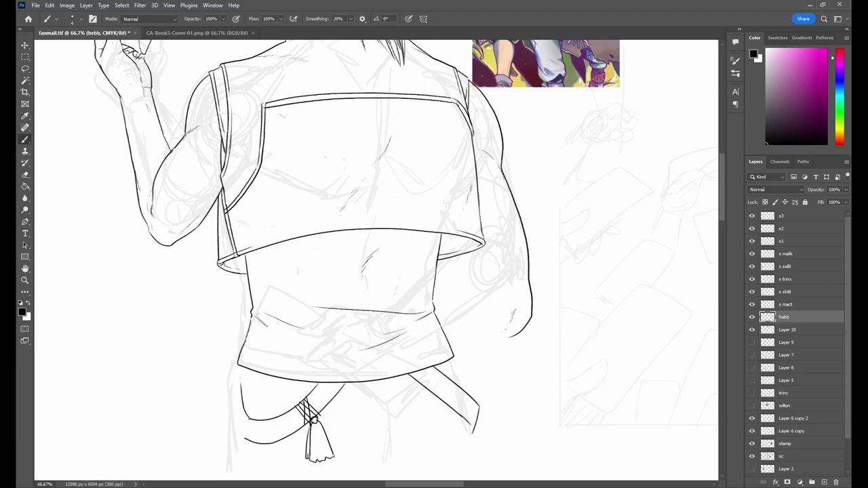
drag(240, 370, 241, 406)
scroll(444, 305, down, 2)
scroll(443, 305, right, 1)
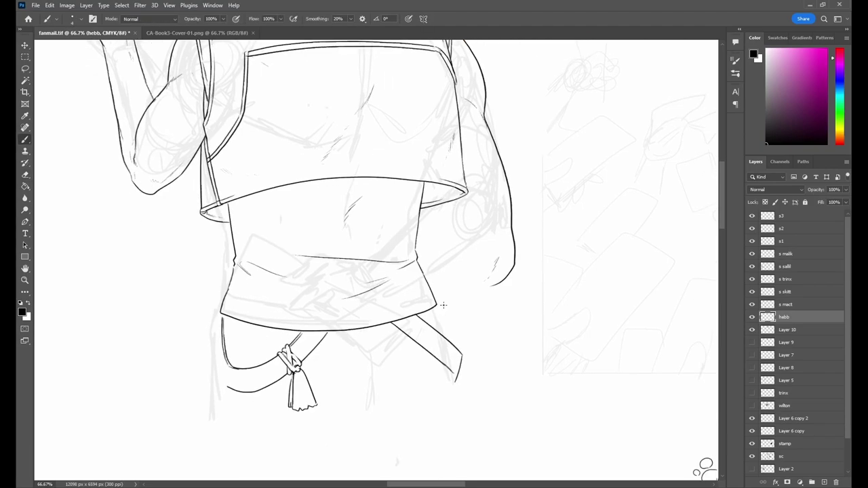
Ink the trouser lines at both hips just below the shirt hem.
scroll(444, 305, down, 1)
scroll(251, 373, up, 2)
scroll(251, 374, left, 2)
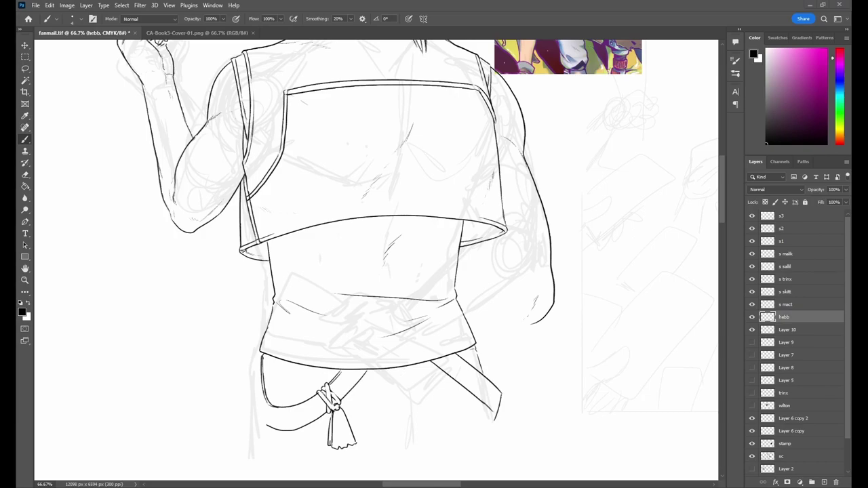
scroll(376, 251, down, 2)
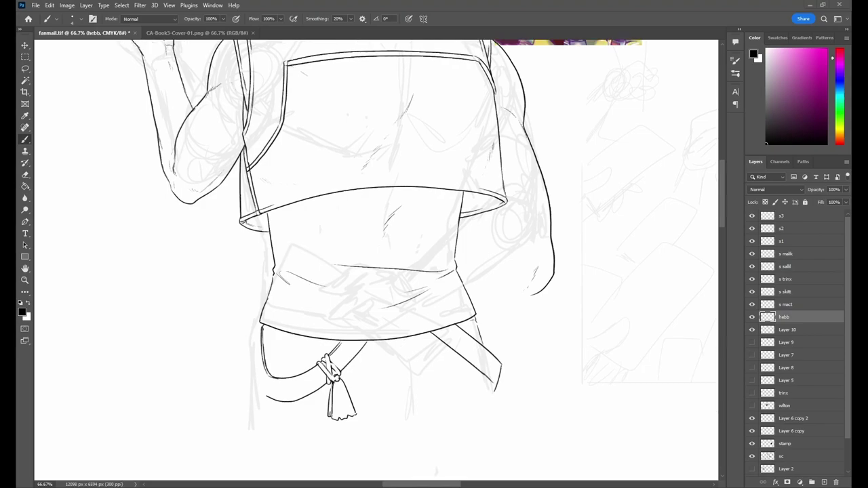
drag(267, 335, 353, 292)
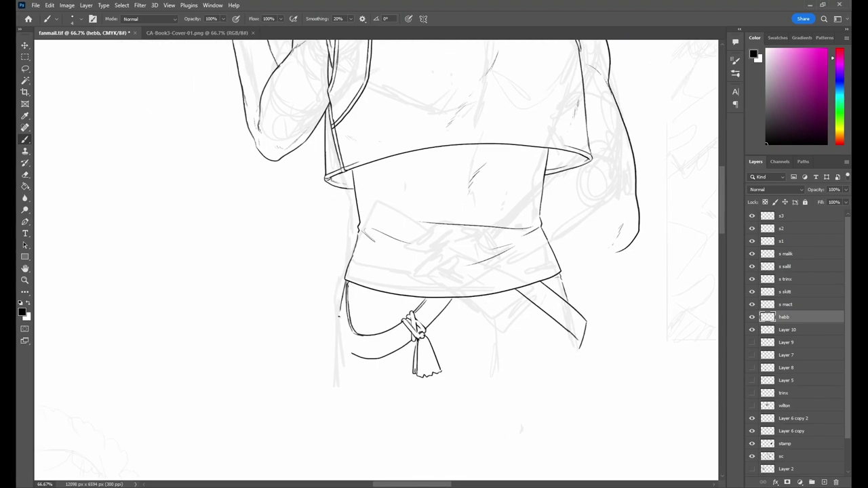
Join the sash's outer curve up to the shirt hem and reshape the tassel with separate strands.
drag(360, 343, 320, 320)
drag(381, 324, 392, 350)
mouse_move(380, 320)
mouse_down()
mouse_move(381, 340)
mouse_move(396, 350)
mouse_up()
key(ctrl+z)
drag(386, 322, 388, 345)
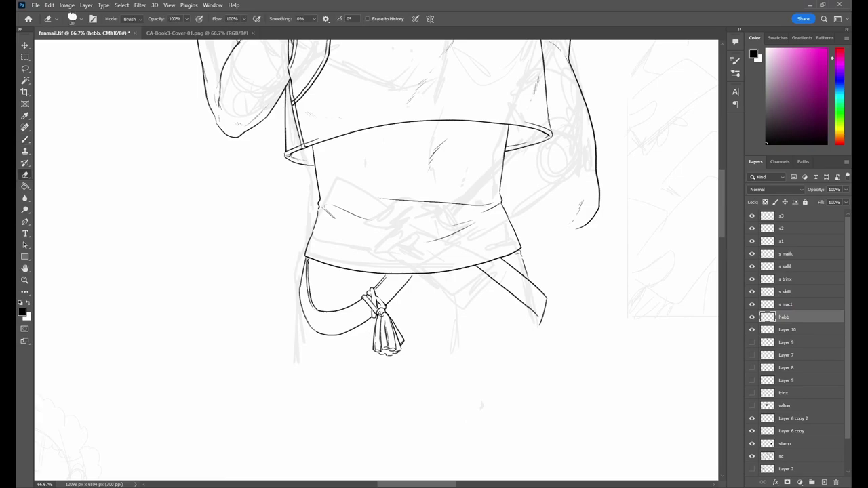
Add braided detail to the sash knot and double the edges of the strap at the right hip.
mouse_move(449, 258)
mouse_down()
mouse_move(388, 291)
mouse_move(391, 329)
mouse_up()
mouse_move(508, 268)
mouse_down()
mouse_move(504, 356)
mouse_move(538, 462)
mouse_move(495, 404)
mouse_move(530, 361)
mouse_move(390, 419)
mouse_up()
key(e)
key(b)
Create a new layer named hebb2 and ink the forearm and curled fingers resting behind the lower back.
key(ctrl+shift+n)
text(hebb2)
key(Return)
mouse_move(408, 348)
mouse_down()
mouse_move(430, 322)
mouse_move(409, 366)
mouse_move(449, 291)
mouse_move(411, 341)
mouse_up()
mouse_move(337, 343)
mouse_down()
mouse_move(362, 336)
mouse_move(355, 363)
mouse_move(366, 319)
mouse_move(398, 373)
mouse_move(388, 313)
mouse_up()
Lasso the inked fingers behind the back and shift them slightly toward the left hip.
key(l)
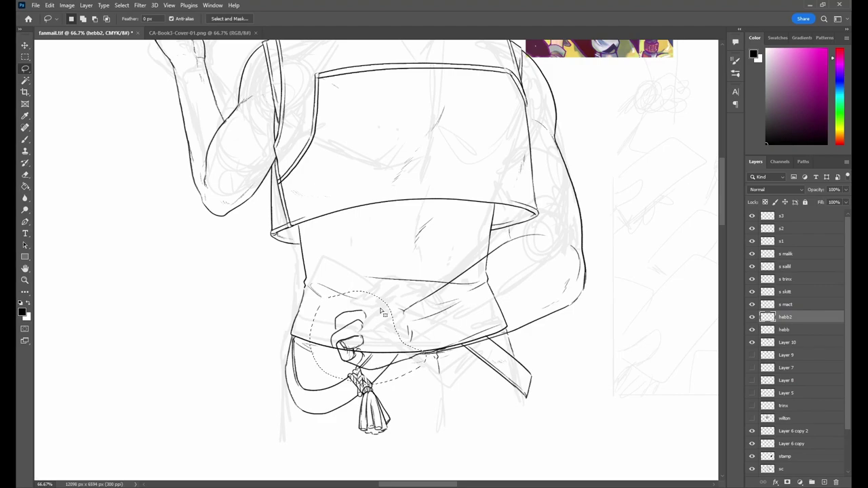
drag(371, 347, 356, 340)
key(ctrl+d)
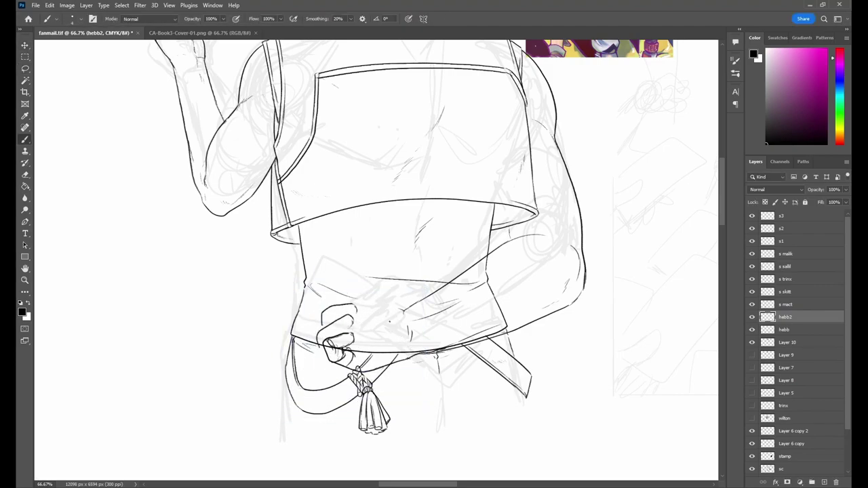
Ink the palm lines and redraw the upper fingers of the hand behind the back, erasing overlaps.
key(e)
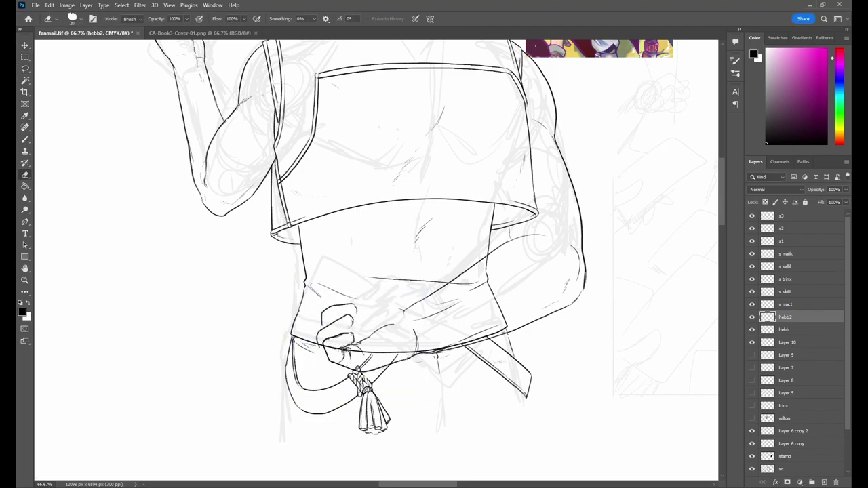
key(b)
mouse_move(317, 326)
mouse_down()
mouse_move(362, 335)
mouse_move(329, 325)
mouse_move(328, 302)
mouse_move(344, 328)
mouse_up()
key(ctrl+z)
key(e)
key(b)
drag(318, 326, 313, 343)
drag(335, 312, 324, 324)
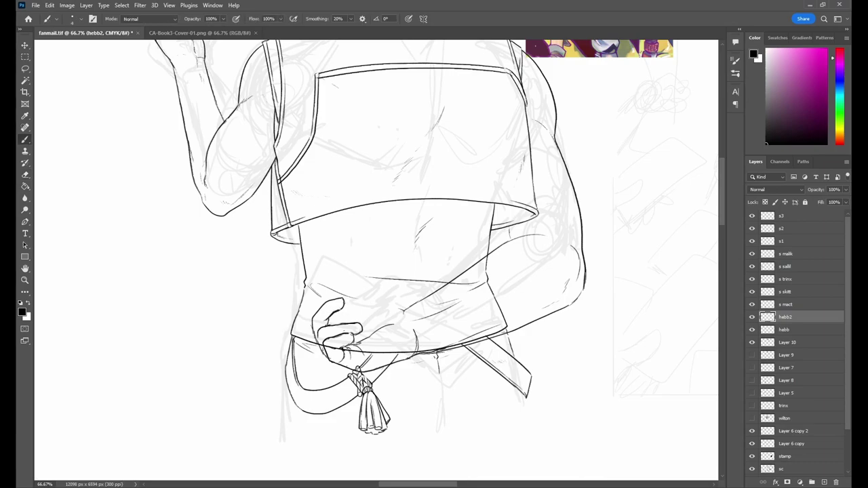
Ink the outermost finger of the hand behind the back along the shirt's left side.
drag(309, 284, 301, 330)
scroll(376, 257, up, 3)
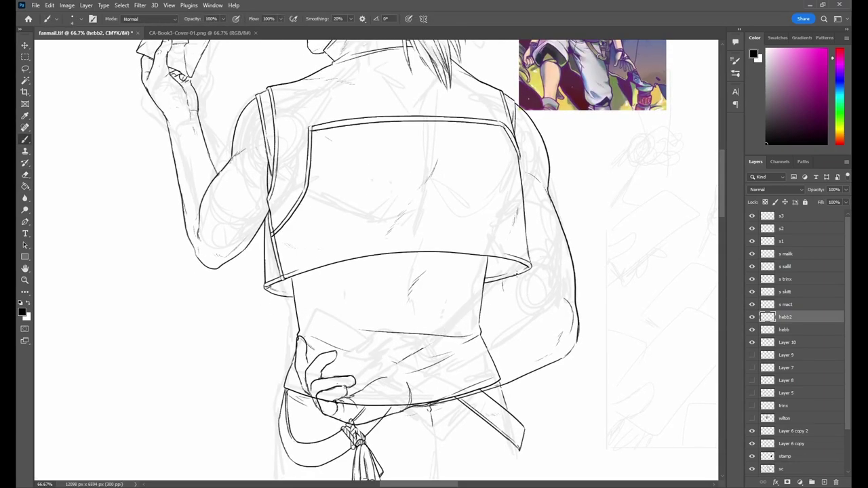
scroll(516, 273, down, 1)
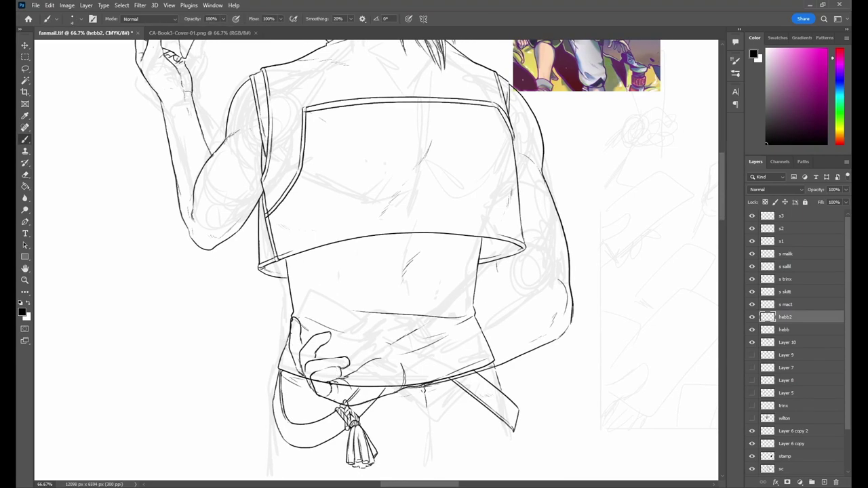
Ink the letter held in the hand behind the back, undoing and redrawing its edges with a sharper right corner.
mouse_move(269, 327)
mouse_down()
mouse_move(288, 270)
mouse_move(349, 360)
mouse_up()
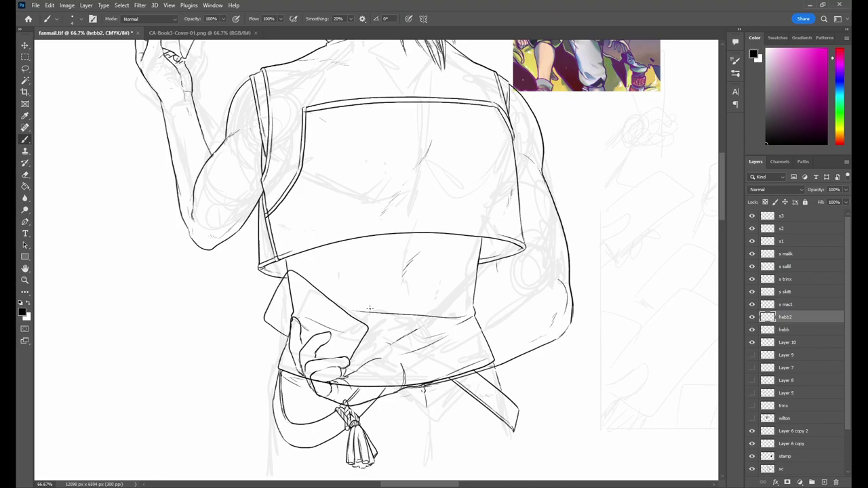
scroll(370, 346, down, 2)
key(ctrl+z)
mouse_move(285, 235)
mouse_down()
mouse_move(377, 280)
mouse_move(345, 323)
mouse_up()
drag(284, 234, 256, 283)
scroll(420, 246, up, 1)
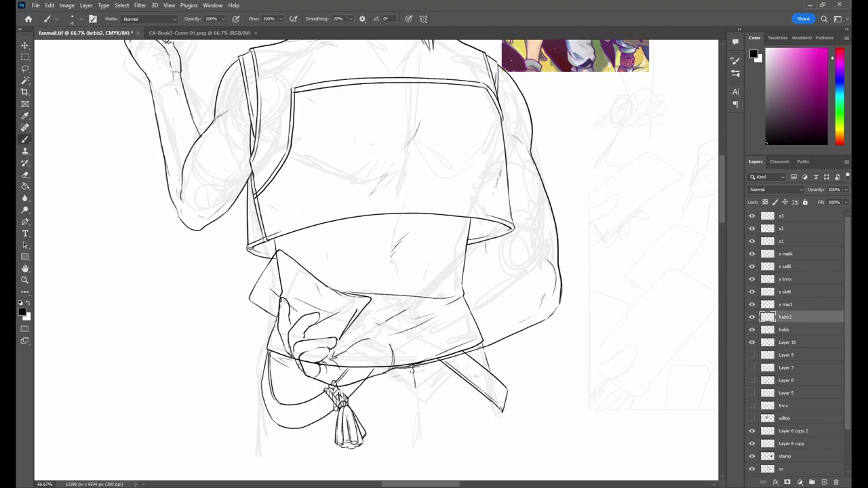
key(alt+bracketleft)
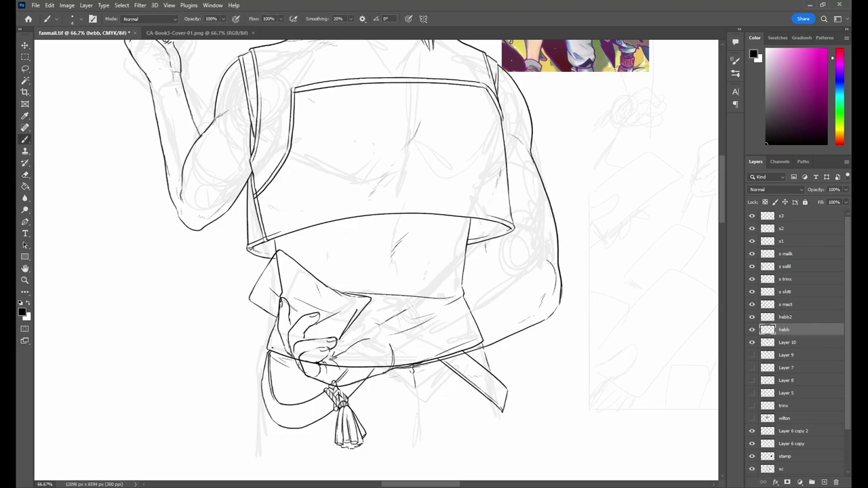
key(alt+bracketright)
scroll(376, 261, up, 5)
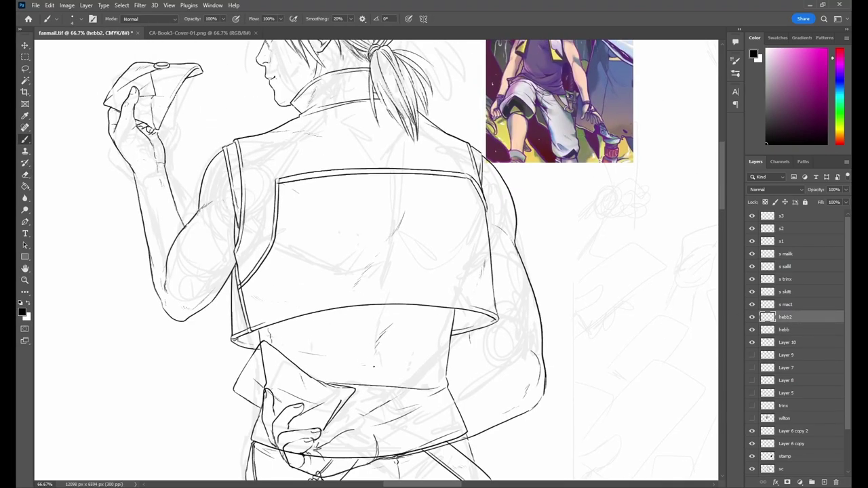
Ink the upper edge and wrist of the forearm crossing behind the back on the hebb2 layer.
scroll(375, 362, up, 3)
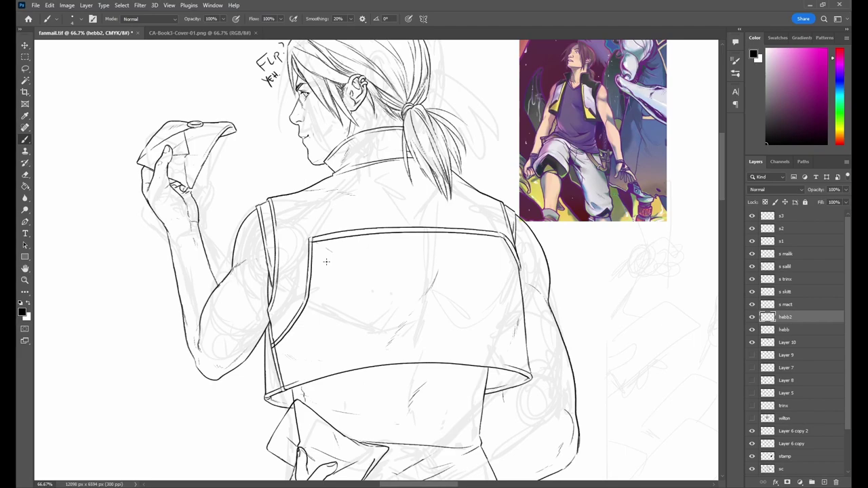
scroll(326, 261, up, 2)
scroll(360, 268, down, 12)
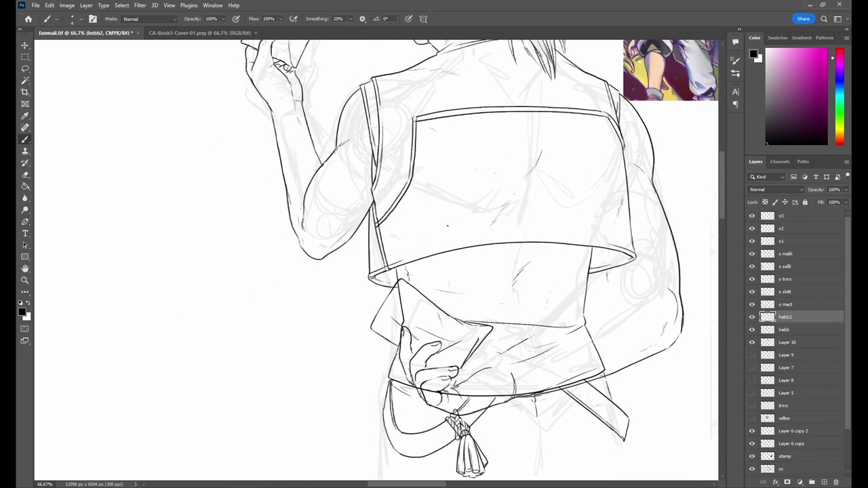
key(e)
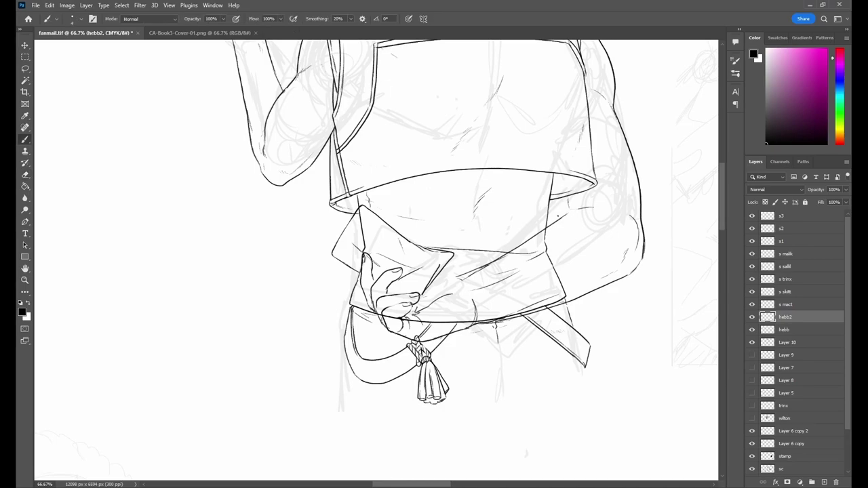
scroll(611, 231, up, 1)
click(786, 329)
click(786, 317)
key(b)
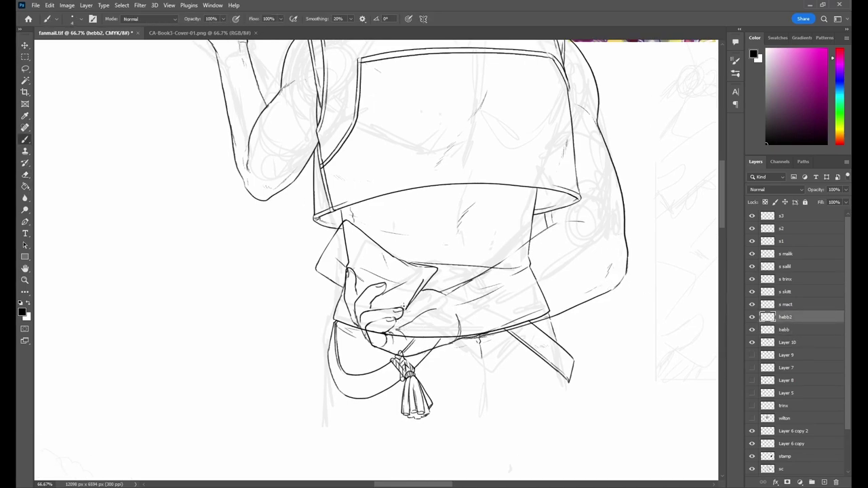
On the hebb layer, erase the shirt and waist lines that overlap the hand, letter and forearm behind the back.
key(e)
key(alt+[)
scroll(401, 294, up, 2)
mouse_move(343, 251)
mouse_down()
mouse_move(419, 361)
mouse_move(553, 336)
mouse_move(509, 284)
mouse_move(546, 244)
mouse_move(522, 272)
mouse_move(554, 250)
mouse_move(530, 298)
mouse_move(531, 335)
mouse_move(427, 363)
mouse_move(360, 356)
mouse_up()
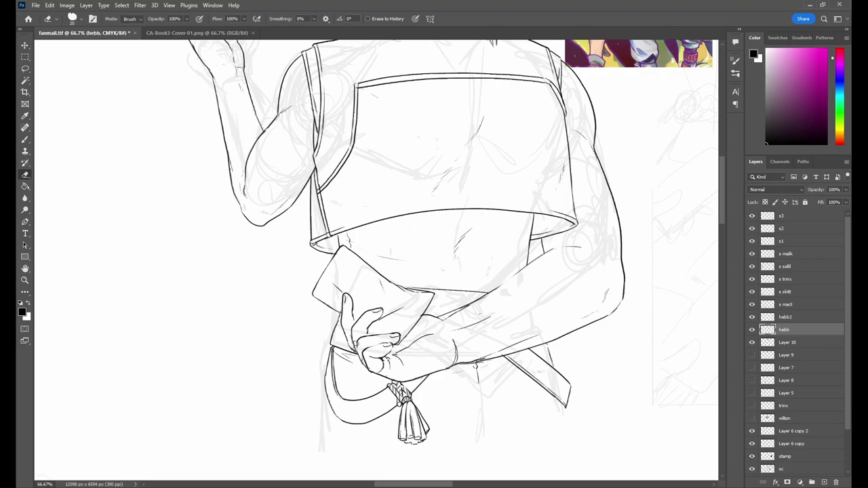
Ink the envelope flap folds and a round seal on the letter held behind the back.
key(alt+])
key(b)
scroll(684, 300, up, 2)
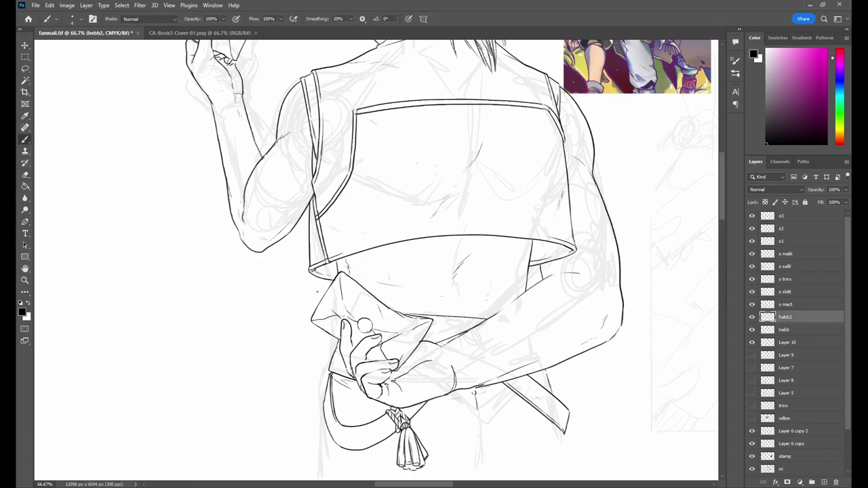
Ink light fold creases on the vest's lower left side and save the file.
scroll(409, 233, down, 2)
key(e)
scroll(401, 362, up, 2)
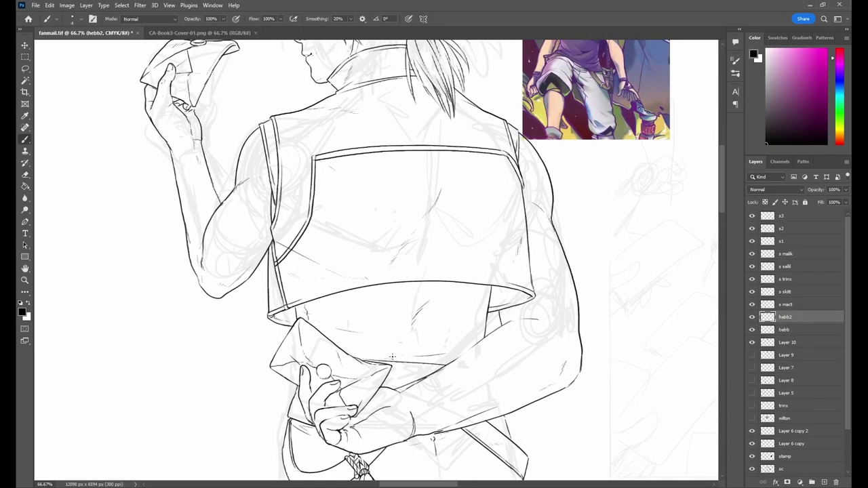
scroll(412, 353, up, 3)
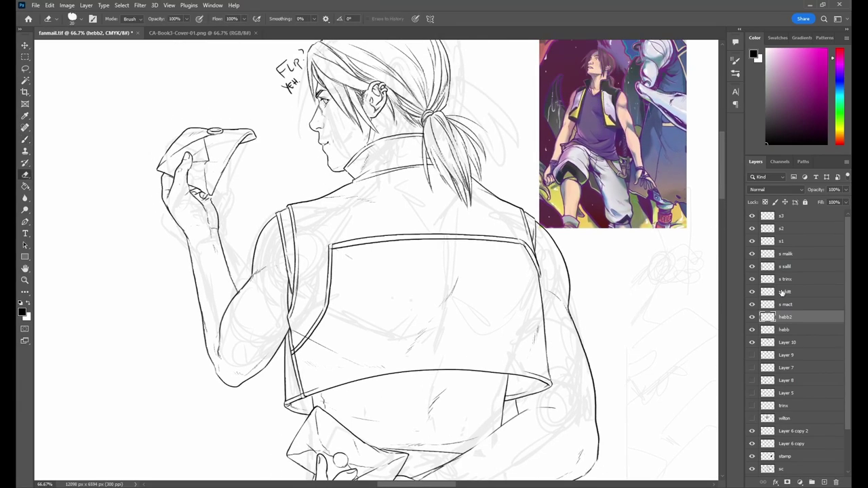
click(806, 329)
key(b)
key(ctrl+s)
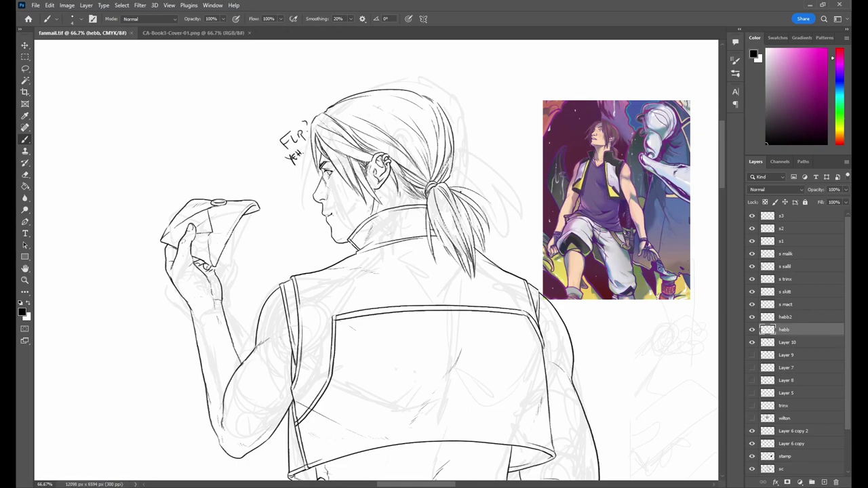
On the hebb2 layer, ink the shirt crease above the forearm and refine the wrist behind the back.
scroll(413, 264, down, 5)
key(e)
click(785, 304)
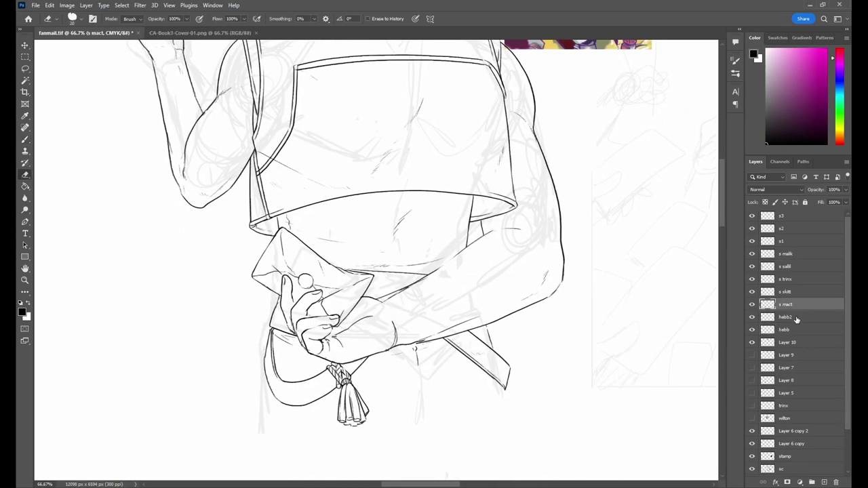
click(787, 316)
key(b)
key(ctrl+s)
drag(447, 288, 366, 292)
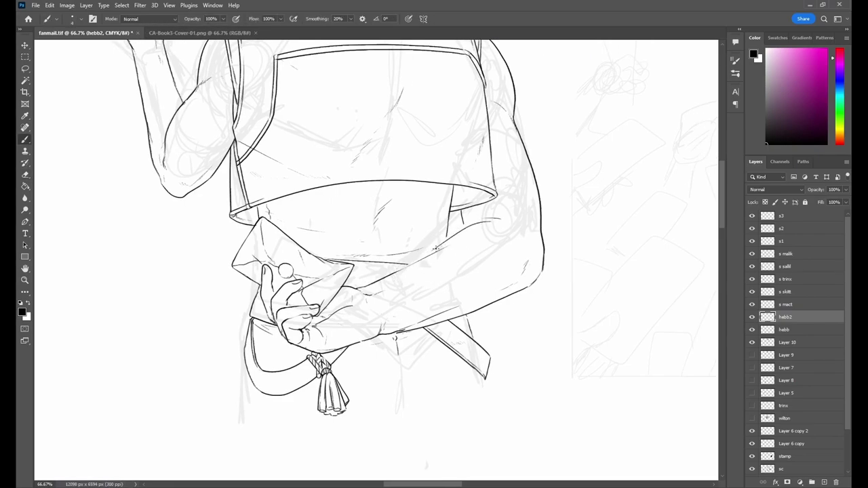
Lasso the hand behind the back with its letter and forearm and scale it to 88.38%.
key(l)
scroll(519, 237, down, 2)
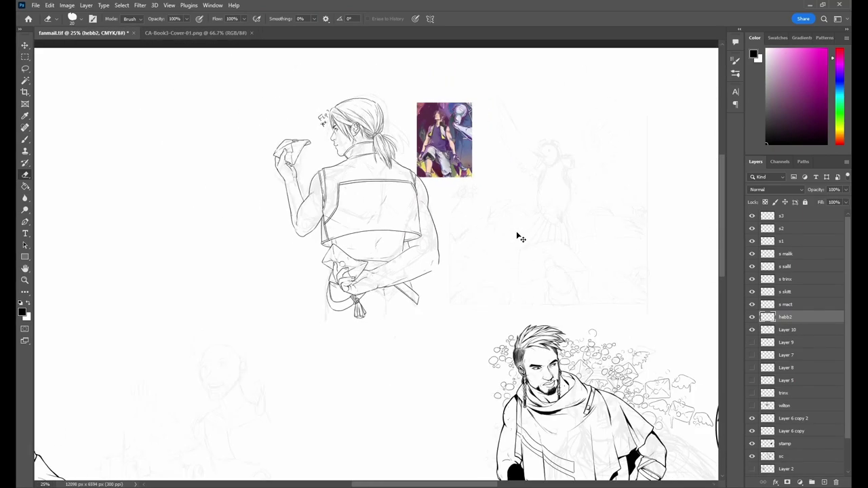
scroll(510, 302, up, 1)
drag(510, 302, 488, 278)
key(ctrl+t)
scroll(407, 271, down, 2)
scroll(474, 258, up, 2)
drag(527, 226, 259, 332)
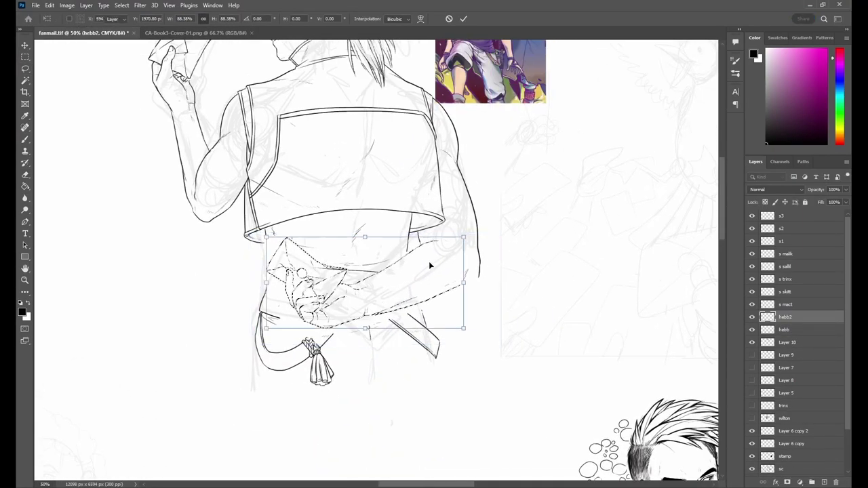
key(Return)
On the hebb layer, ink the shirt's left side between the vest and the resized letter.
key(alt+bracketleft)
key(b)
key(alt+bracketleft)
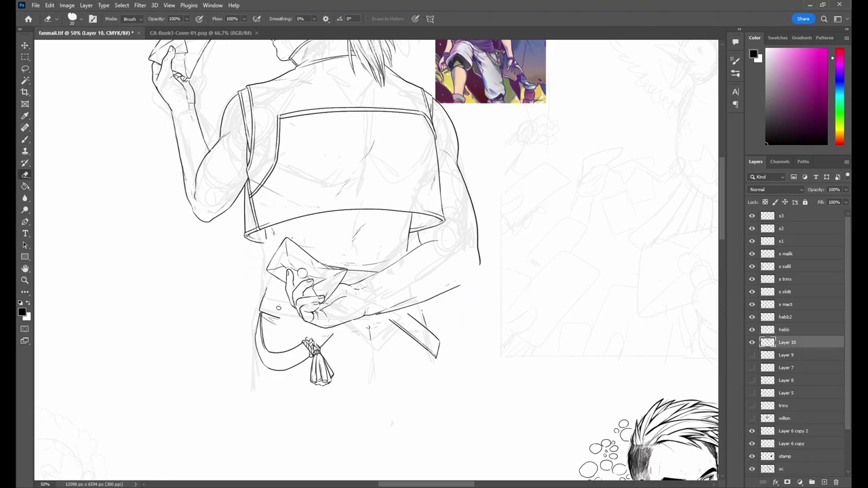
key(alt+bracketright)
key(alt+bracketright)
key(alt+bracketleft)
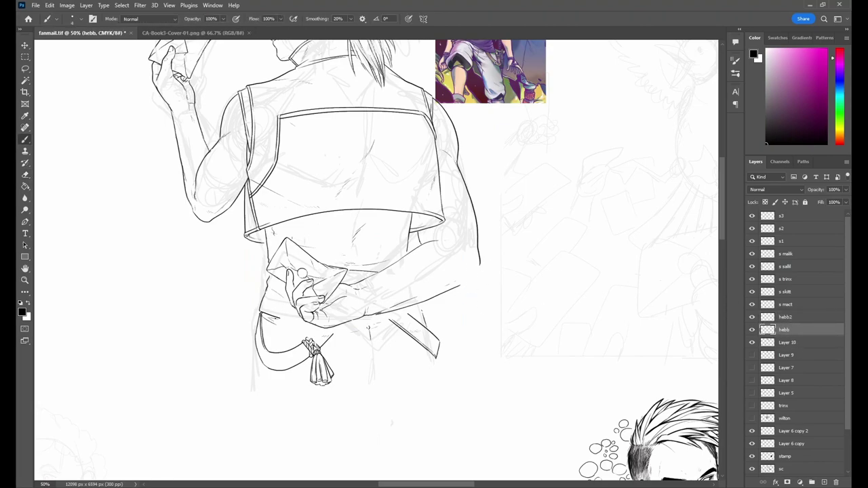
Redraw the shirt hem and waist around the resized hand and clear away the rough grey sketch lines.
key(e)
key(b)
key(e)
key(b)
scroll(474, 305, up, 3)
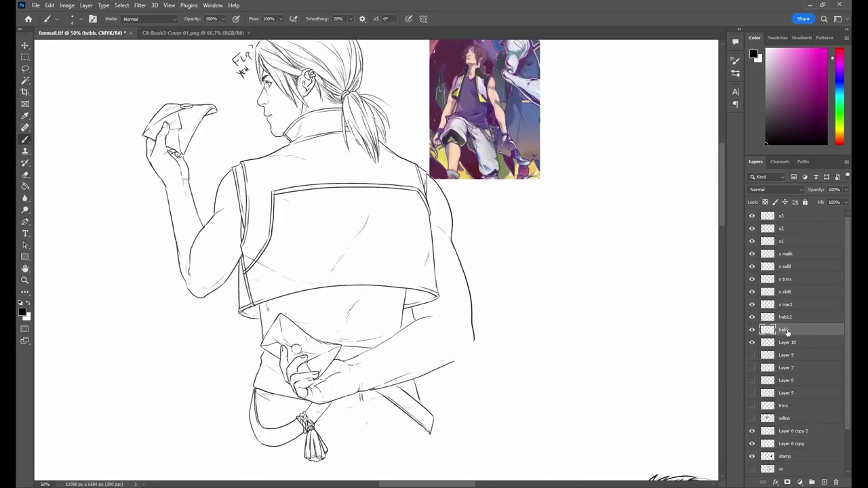
On the hebb2 layer, ink the glove's wristband and finger edges on the raised hand.
key(alt+bracketright)
scroll(189, 191, up, 1)
drag(192, 189, 168, 195)
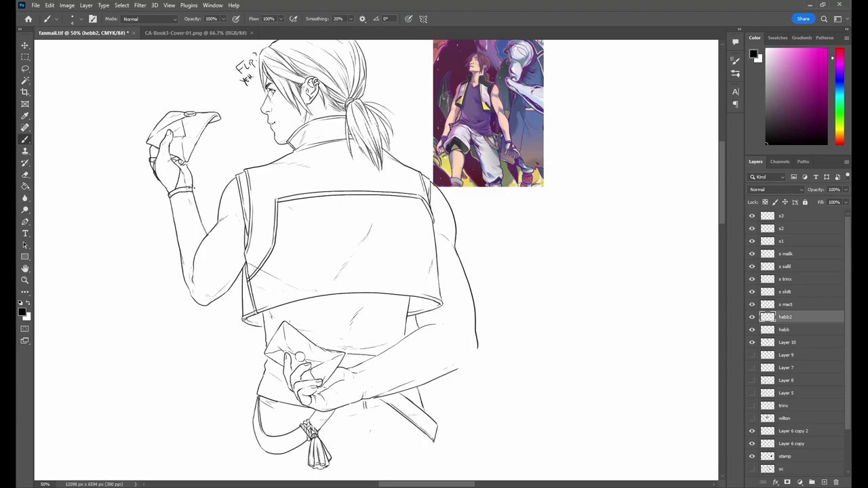
Ink the elbow joining the arm behind the back and draw the glove cuff on its wrist.
drag(191, 175, 140, 74)
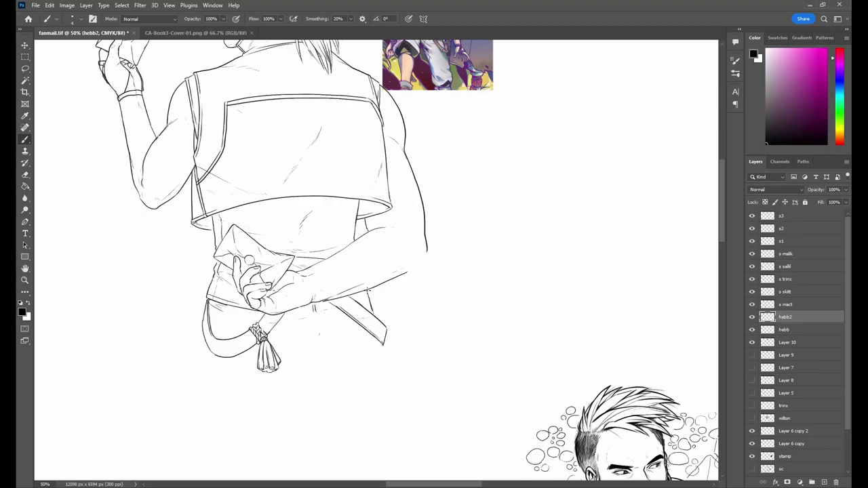
drag(368, 290, 350, 322)
drag(408, 281, 388, 303)
key(e)
key(b)
drag(290, 298, 301, 332)
mouse_move(282, 303)
mouse_down()
mouse_move(291, 332)
mouse_move(283, 321)
mouse_move(245, 343)
mouse_up()
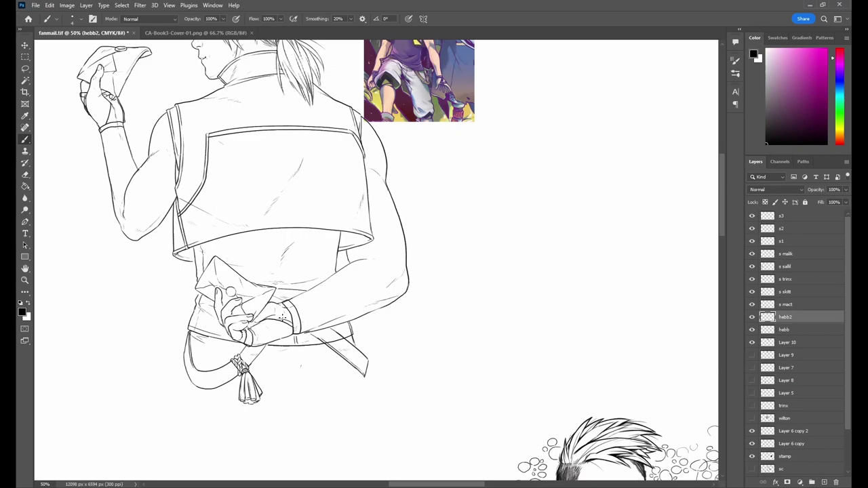
Draw detail inside the letter's round seal and clean up the shirt hem below the forearm.
scroll(314, 281, down, 1)
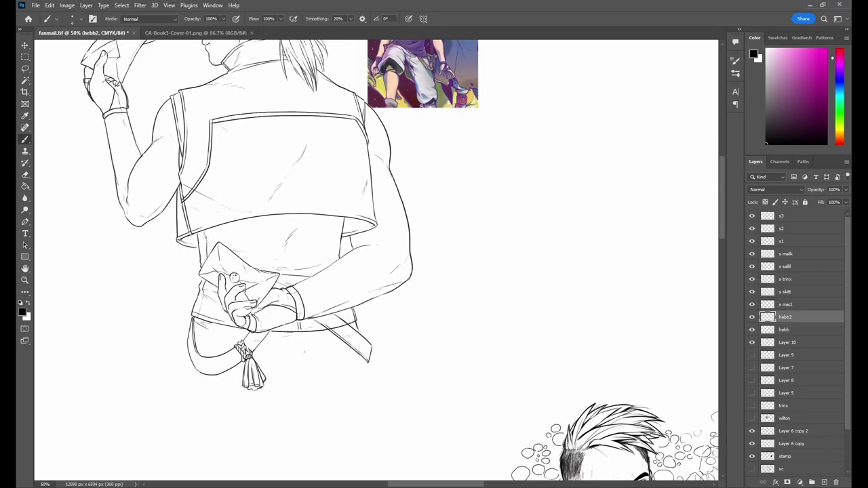
key(e)
key(b)
scroll(390, 249, down, 2)
scroll(389, 249, left, 2)
key(e)
key(alt+bracketleft)
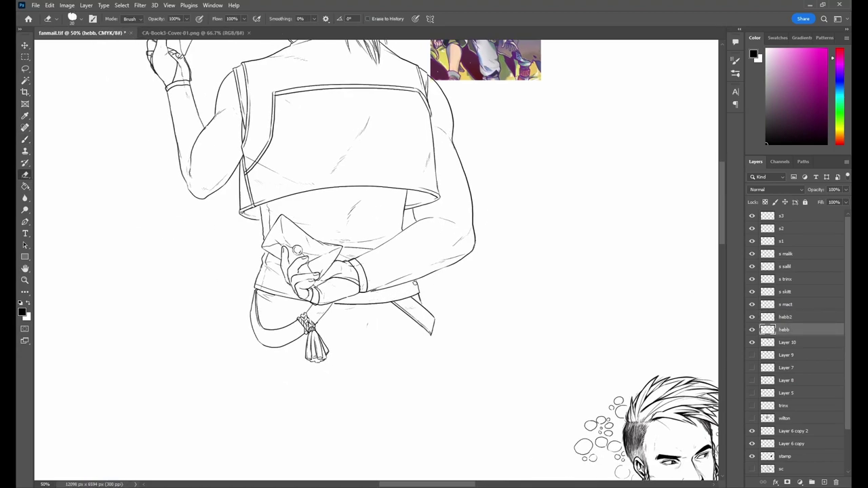
Lasso the raised arm with its letter and the vest's left edge and shift them slightly inward.
scroll(246, 160, up, 6)
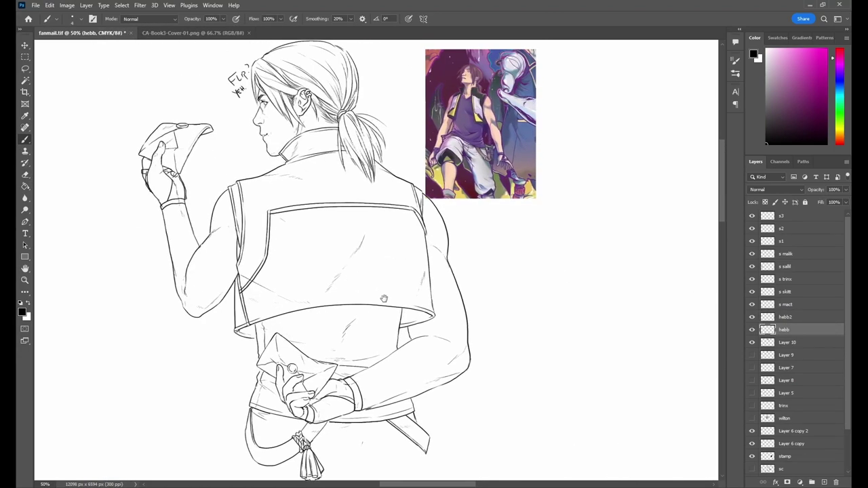
key(l)
mouse_move(246, 161)
mouse_down()
mouse_move(114, 146)
mouse_move(184, 348)
mouse_move(316, 163)
mouse_up()
key(ctrl+t)
drag(131, 174, 139, 173)
key(Return)
Clean up and rejoin the seam lines across the vest's upper back and save the file.
key(e)
scroll(346, 264, up, 1)
scroll(346, 264, left, 3)
key(b)
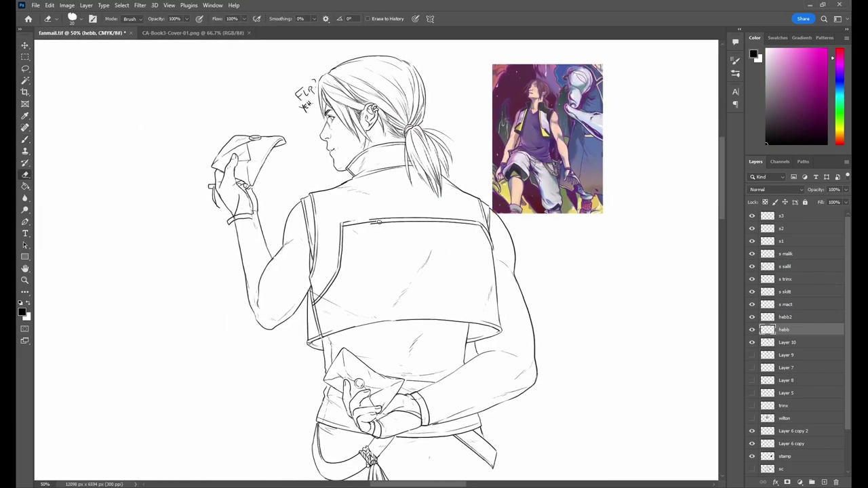
Lasso the outer contour of the right upper arm down to the elbow and shift it slightly inward.
key(l)
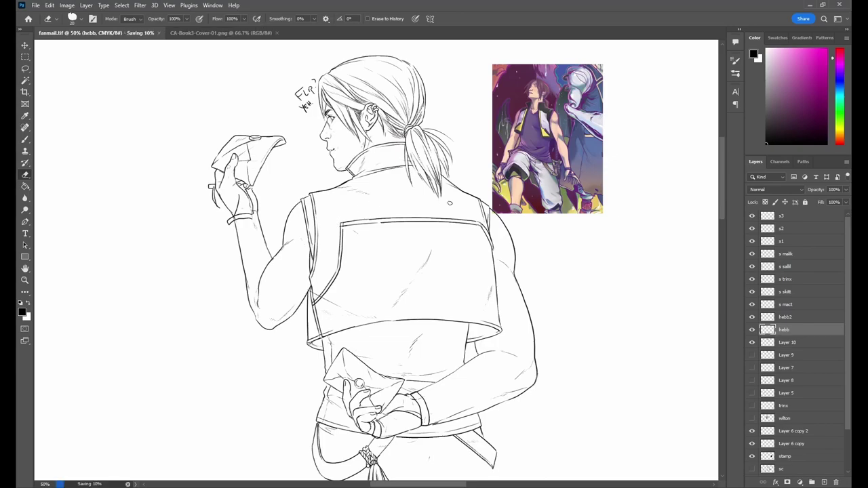
mouse_move(530, 210)
mouse_down()
mouse_move(529, 315)
mouse_move(475, 376)
mouse_up()
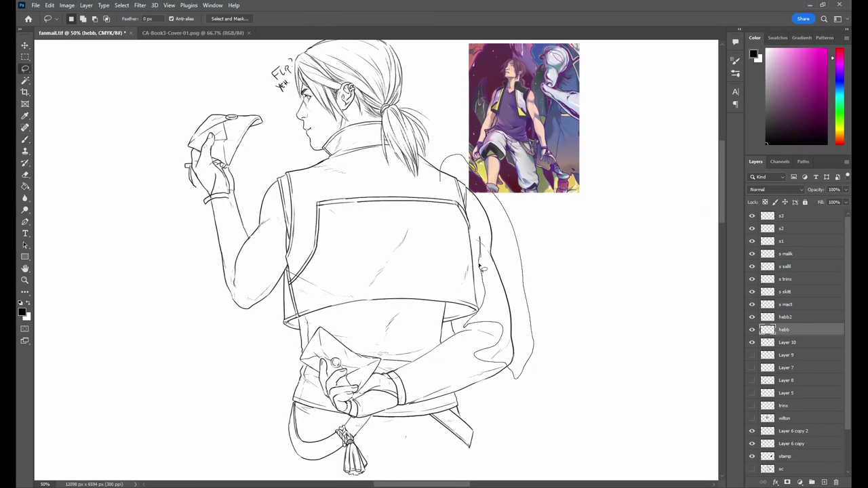
key(ctrl+t)
drag(436, 172, 445, 178)
key(Return)
key(ctrl+d)
Clean up the elbow outline where the shifted upper arm meets the forearm.
key(e)
click(807, 317)
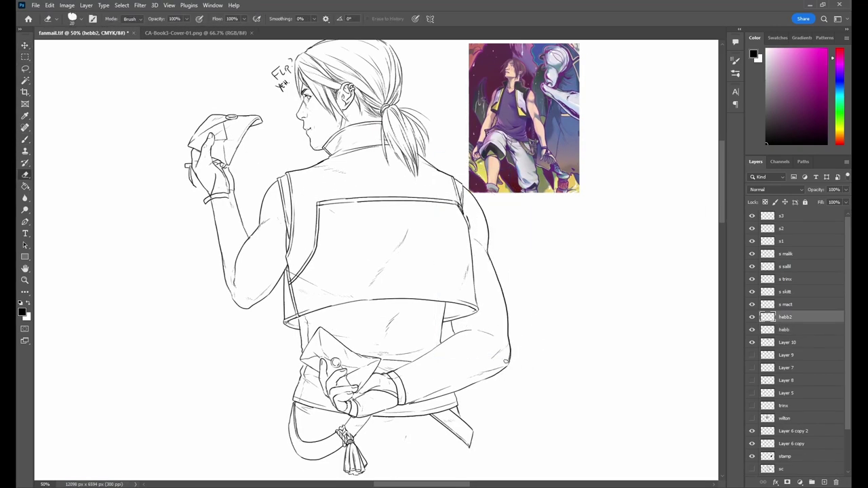
key(alt+bracketleft)
key(b)
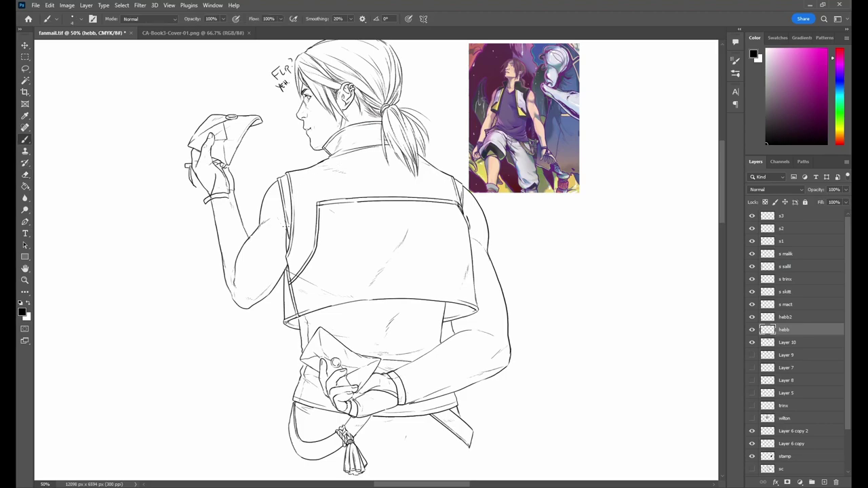
Align the raised hand's glove lines with the wrist, clean up the vest's right shoulder corner and save.
key(ctrl+s)
key(alt+bracketright)
key(alt+bracketleft)
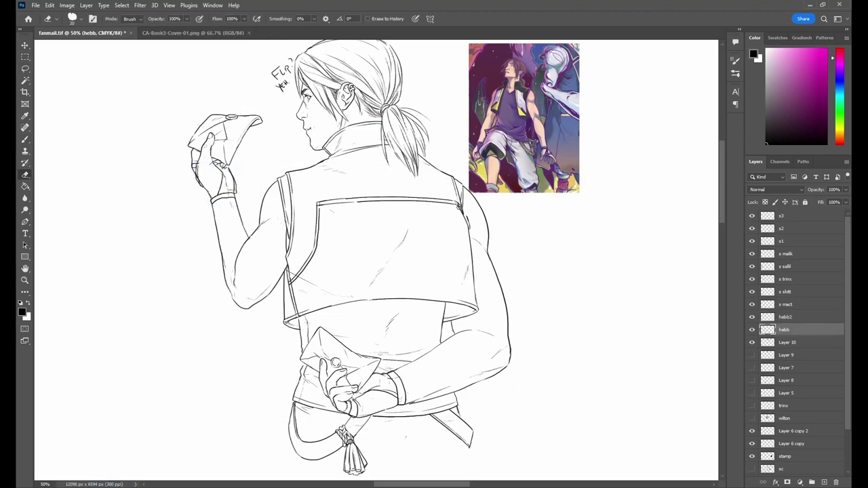
mouse_move(466, 212)
mouse_down()
mouse_move(470, 230)
mouse_move(454, 174)
mouse_move(464, 203)
mouse_up()
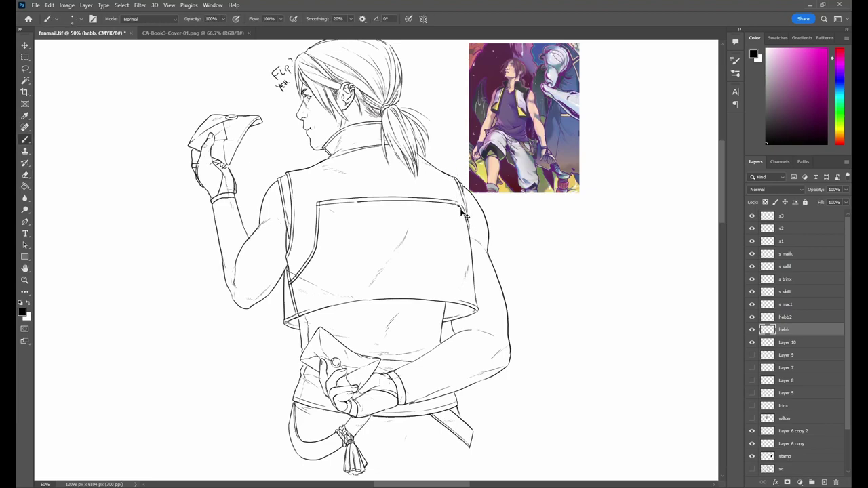
key(e)
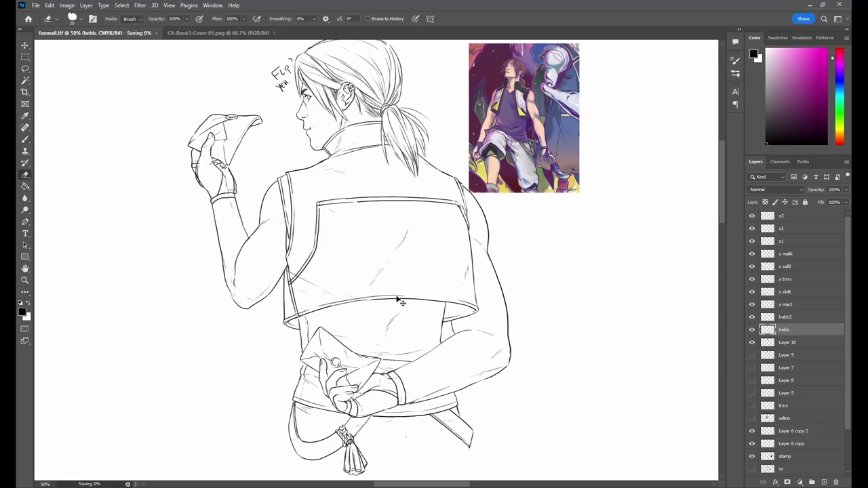
Merge the hebb2 and hebb line layers into one.
scroll(360, 304, down, 2)
key(alt+bracketright)
key(ctrl+e)
Flip the whole inked ponytailed character horizontally.
key(ctrl+minus)
key(l)
mouse_move(205, 154)
mouse_down()
mouse_move(291, 72)
mouse_move(202, 166)
mouse_up()
key(alt+e)
key(a)
key(h)
key(ctrl+d)
key(v)
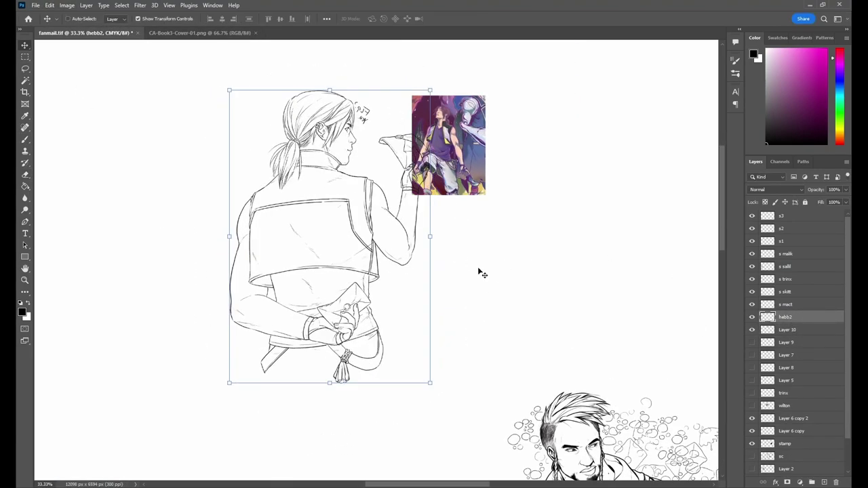
Erase the handwritten flip note beside the character's face.
key(ctrl+plus)
scroll(491, 254, up, 2)
key(e)
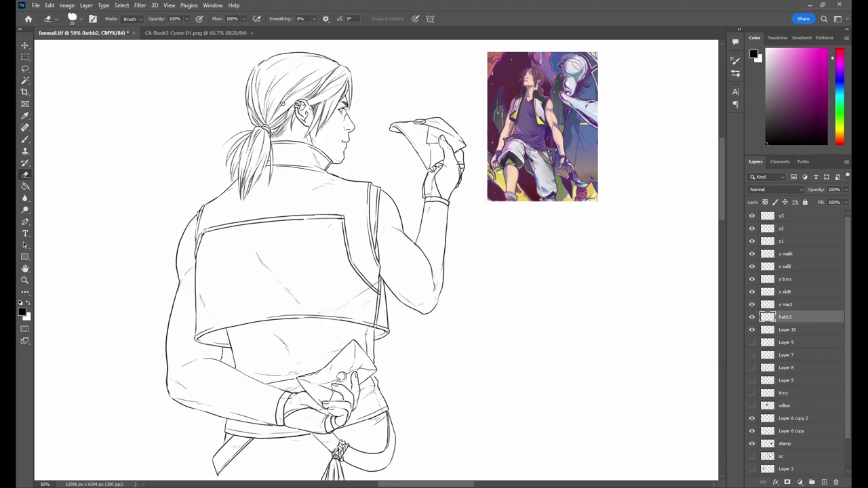
Redraw the lowered arm's outer contour and the forearm's upper and lower outlines with cleaner curves.
drag(343, 275, 351, 257)
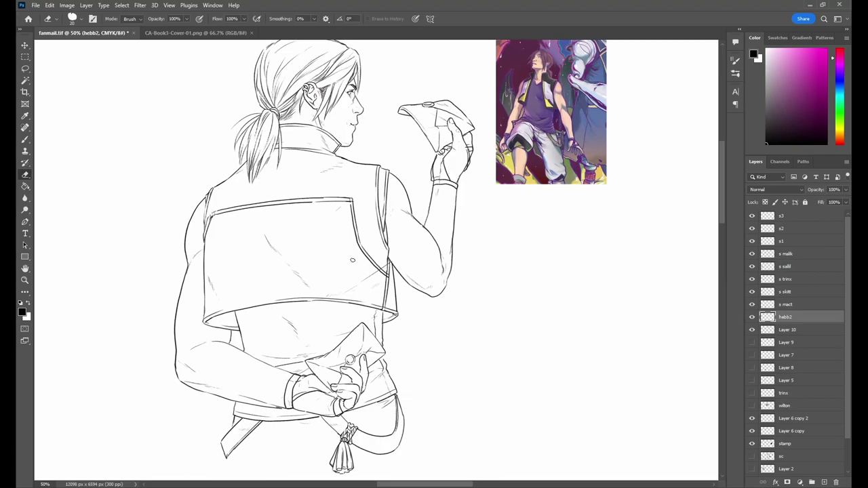
drag(352, 259, 368, 229)
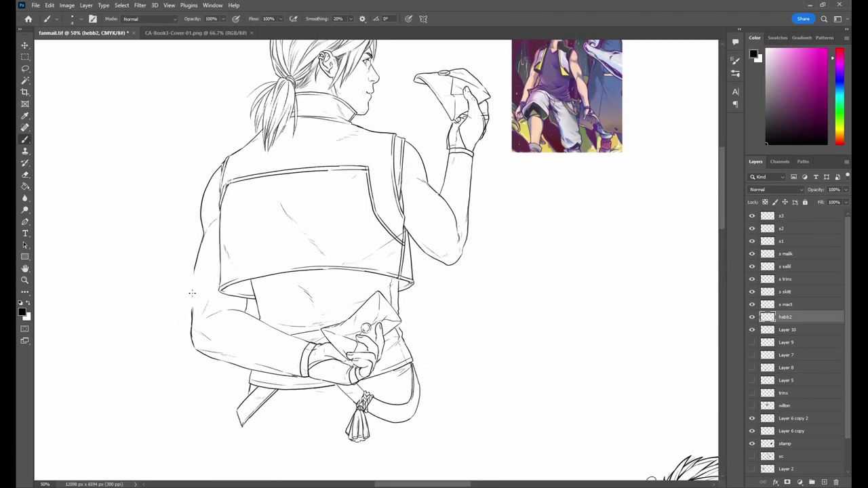
key(b)
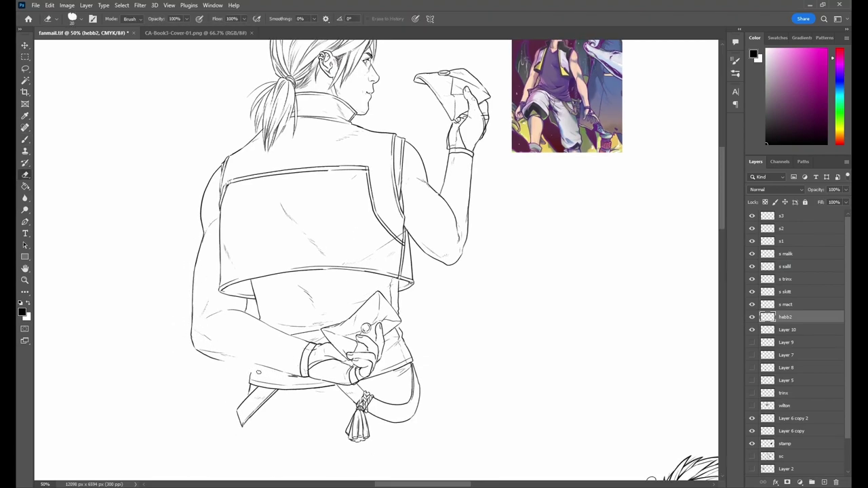
drag(288, 369, 210, 358)
scroll(291, 359, up, 1)
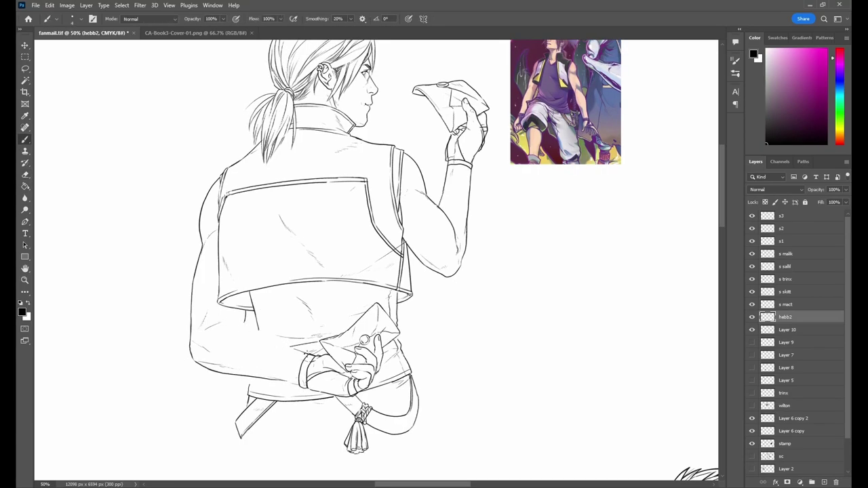
drag(306, 356, 229, 328)
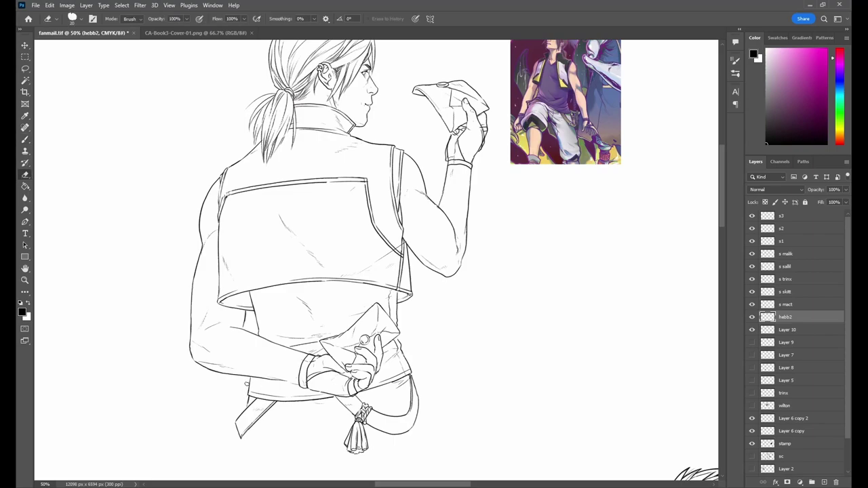
Draw the first trouser lines beneath the jacket hem, beside the hanging belt end, and save the file.
scroll(264, 393, down, 2)
drag(283, 378, 288, 420)
key(ctrl+s)
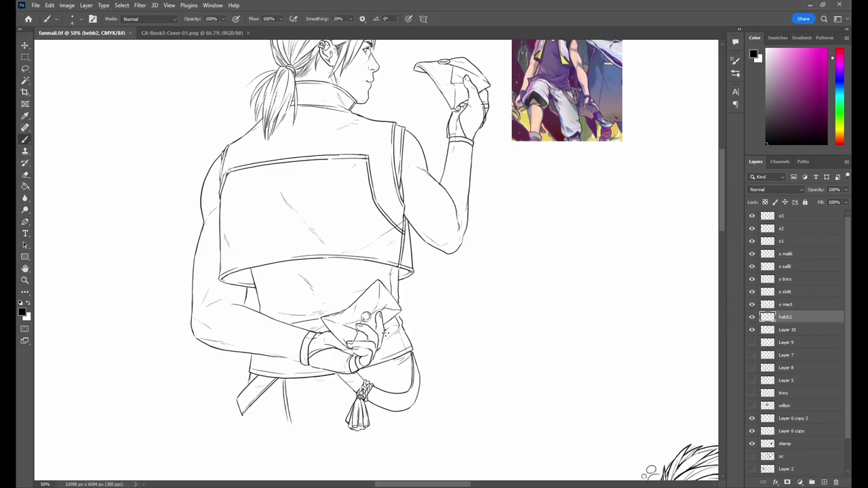
Touch up the upper edge of the vest's back panel and the fold lines around the waist.
key(e)
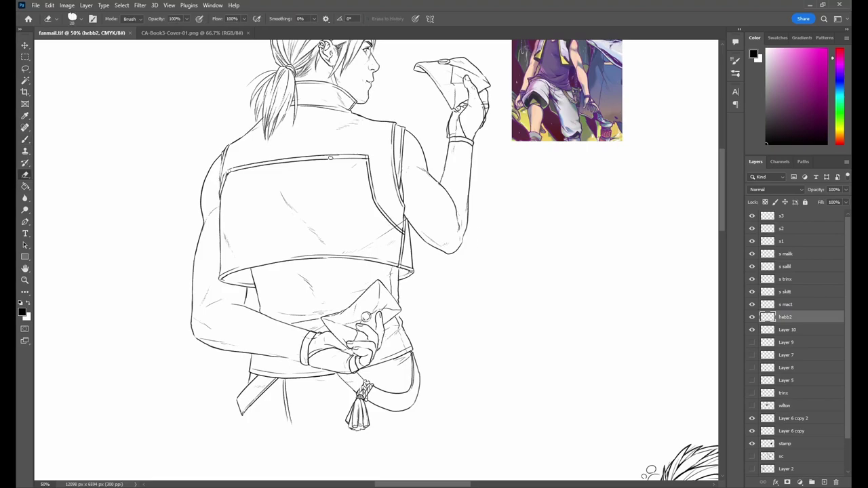
scroll(319, 312, down, 1)
scroll(284, 308, up, 2)
scroll(432, 329, up, 2)
key(b)
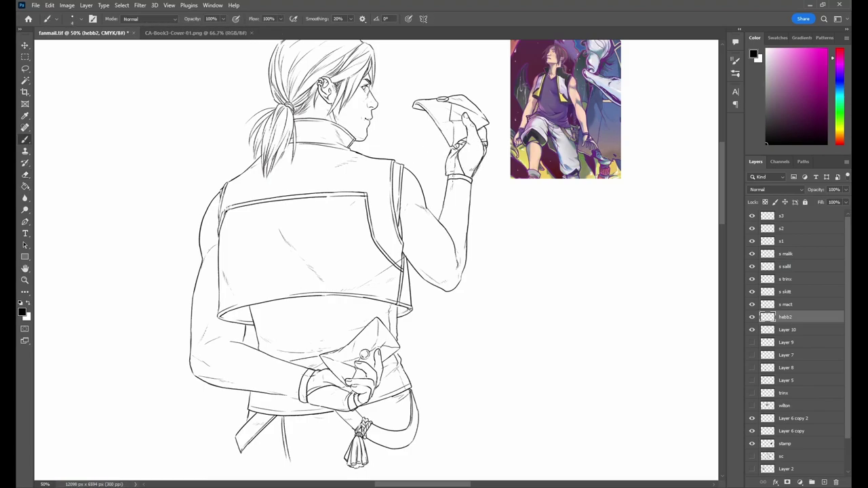
key(e)
key(b)
scroll(457, 261, down, 1)
scroll(456, 261, up, 1)
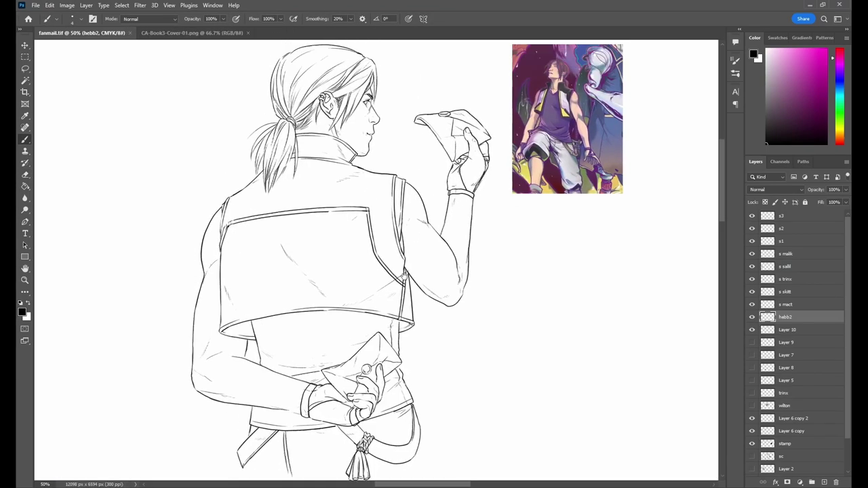
Rework the letter held behind the back and the waist outline beside it.
key(ctrl+minus)
scroll(500, 284, up, 1)
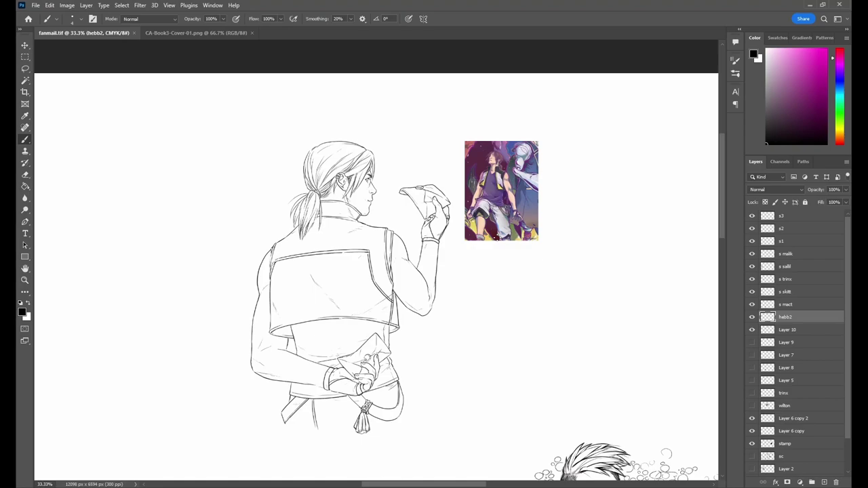
scroll(376, 261, down, 1)
key(l)
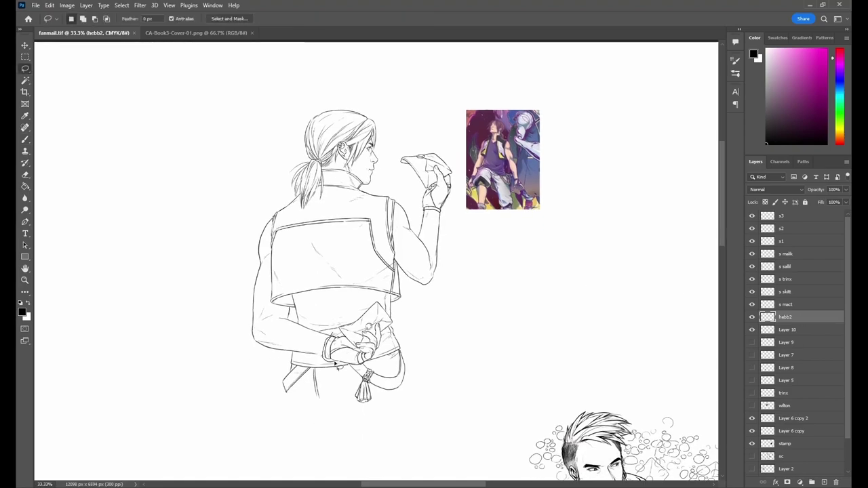
key(ctrl+z)
key(ctrl+z)
key(ctrl+z)
key(e)
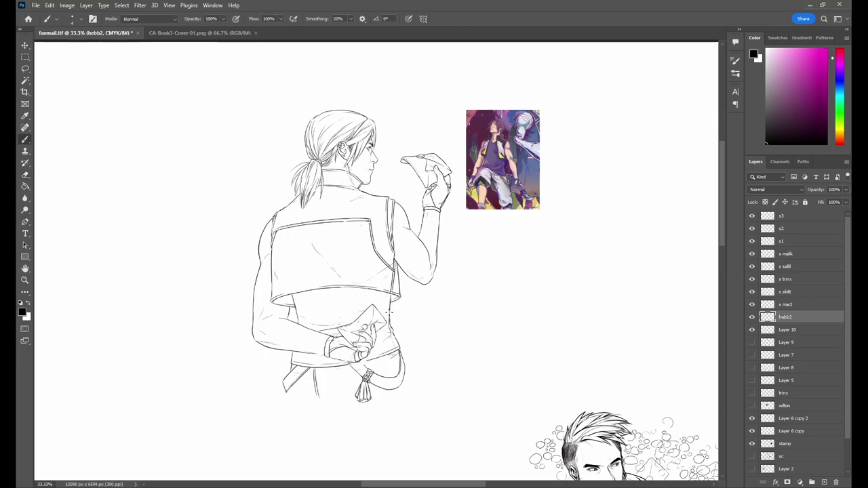
Draw the hip and outer leg line beneath the jacket, touch up the raised letter's seal and upper edge, and save.
key(b)
mouse_move(477, 359)
mouse_down()
mouse_move(435, 285)
mouse_move(380, 309)
mouse_move(527, 169)
mouse_move(597, 188)
mouse_up()
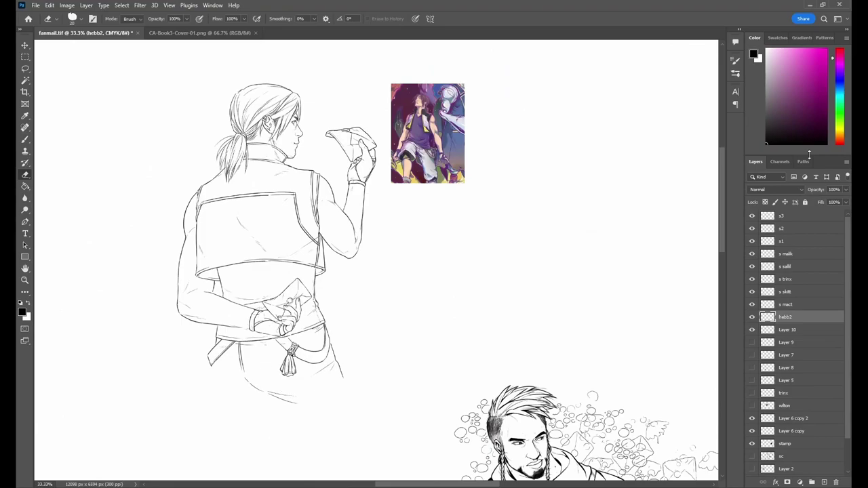
drag(379, 259, 381, 295)
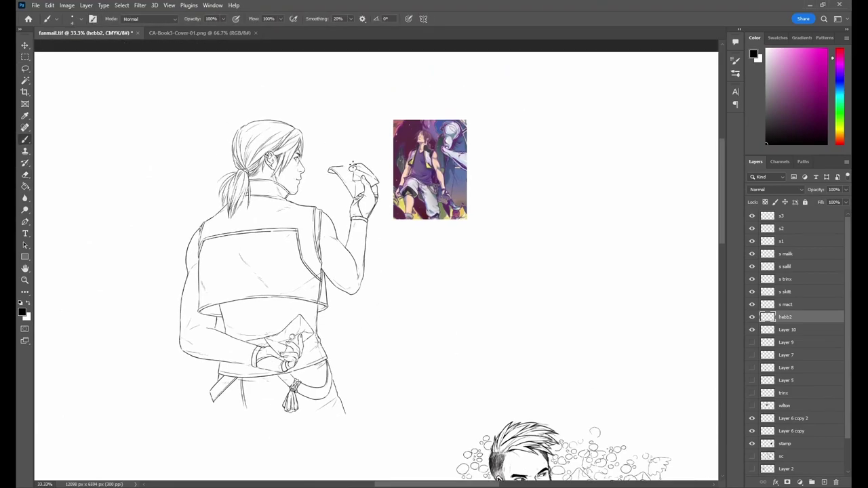
key(ctrl+s)
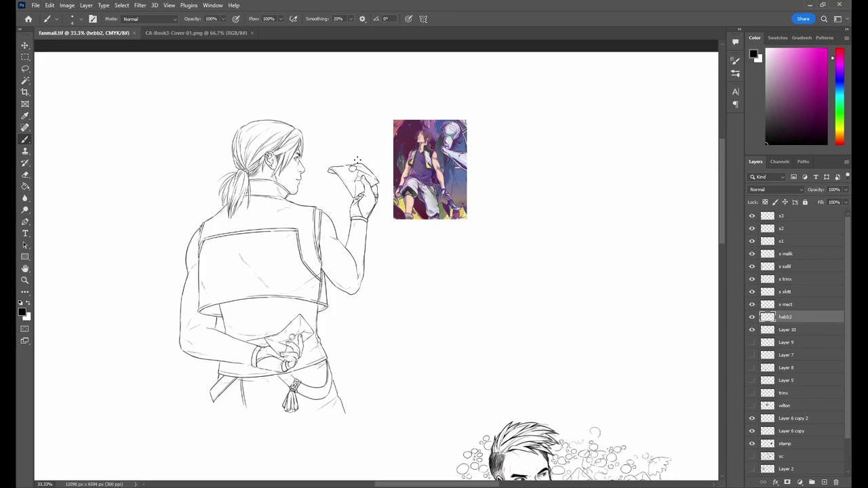
Erase the raised letter's upper edge, folded flap and seal, leaving the hand and the letter's lower part.
scroll(357, 160, up, 1)
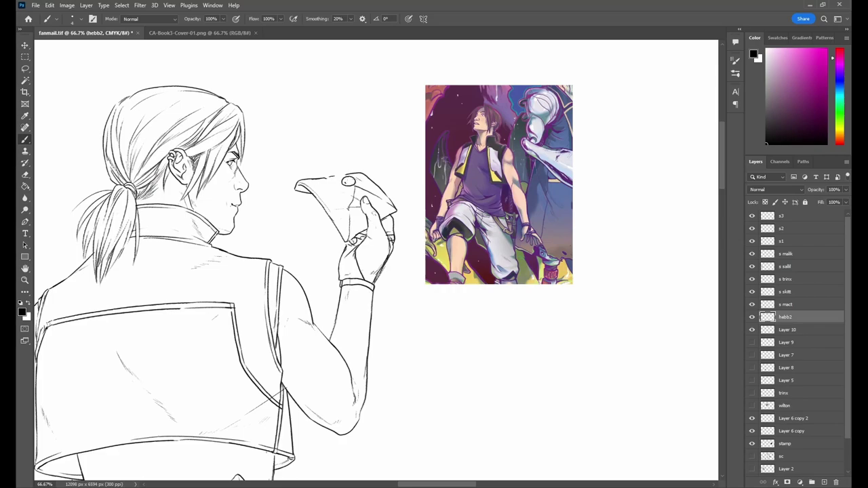
key(e)
drag(328, 178, 307, 179)
mouse_move(359, 177)
mouse_down()
mouse_move(308, 193)
mouse_move(349, 174)
mouse_up()
key(b)
key(ctrl+s)
drag(298, 184, 360, 172)
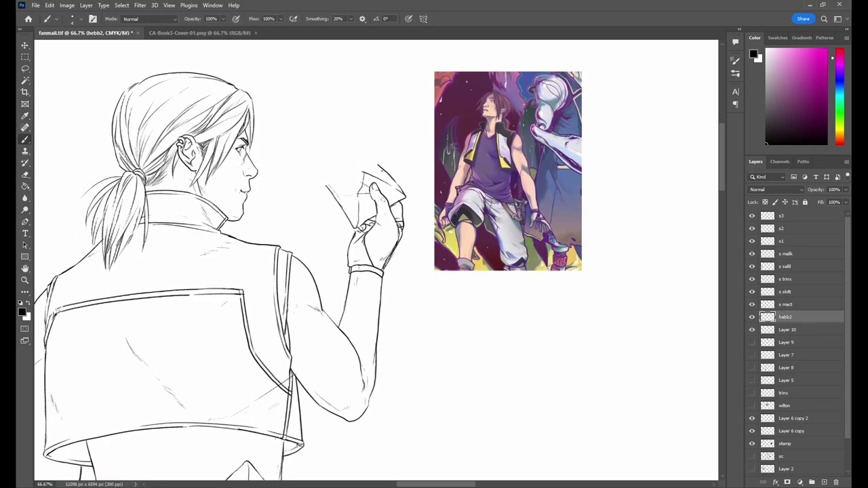
Redraw the raised letter as a full diamond-shaped envelope with flap folds and a round seal.
mouse_move(383, 173)
mouse_down()
mouse_move(312, 155)
mouse_move(337, 204)
mouse_up()
drag(370, 174, 311, 157)
drag(351, 133, 363, 169)
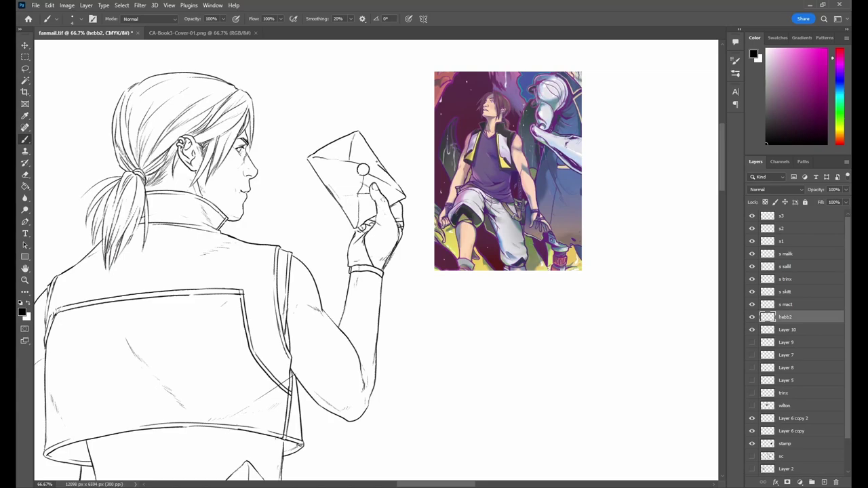
drag(299, 157, 345, 184)
Clean up the envelope's edge and redraw the character's mouth, chin and jaw down to the collar corner.
key(e)
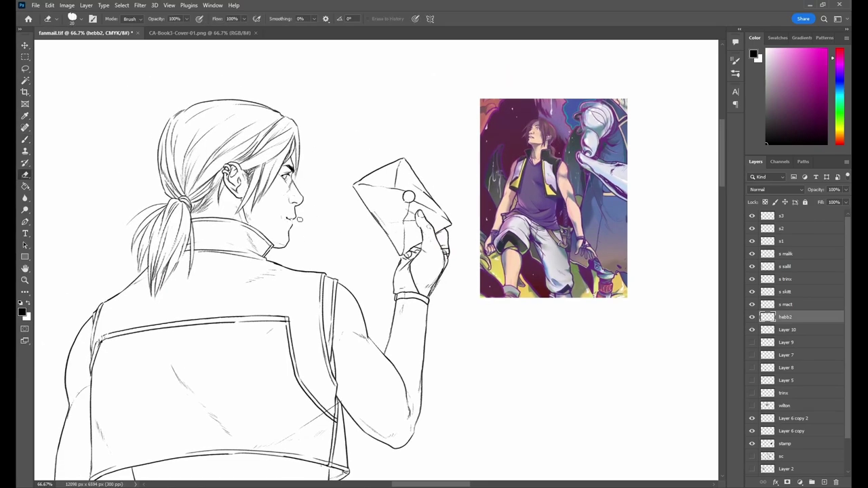
key(ctrl+plus)
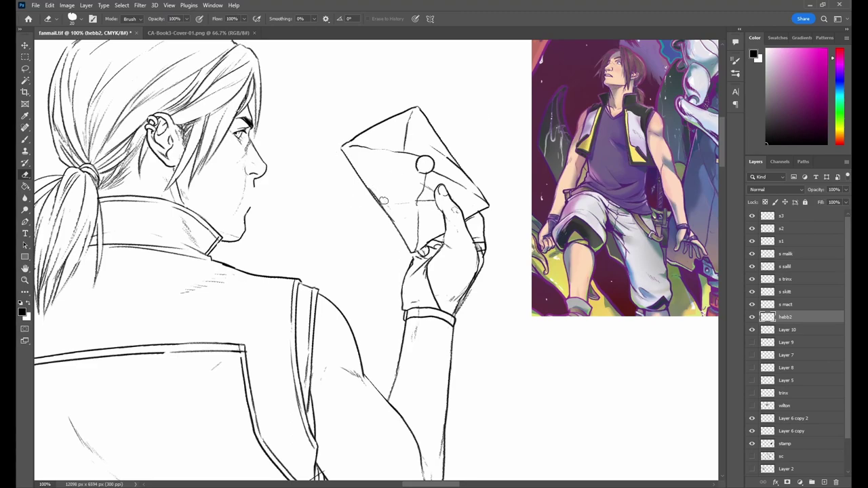
key(b)
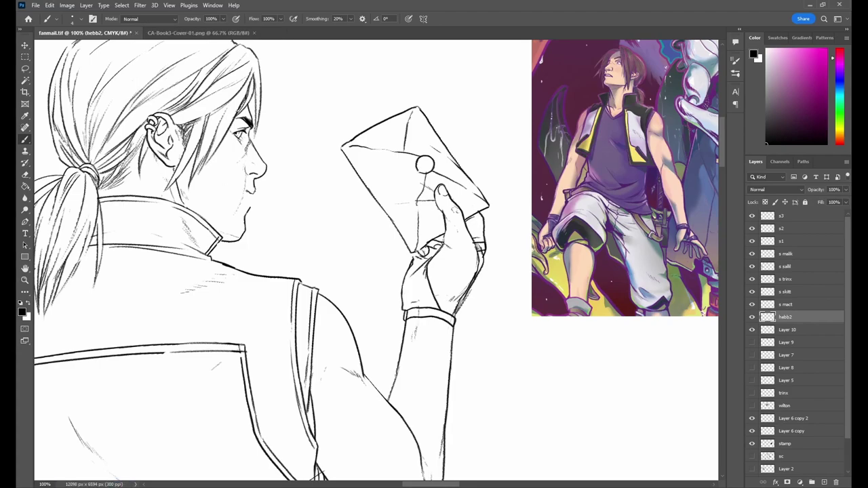
mouse_move(273, 172)
mouse_down()
mouse_move(323, 198)
mouse_move(280, 257)
mouse_up()
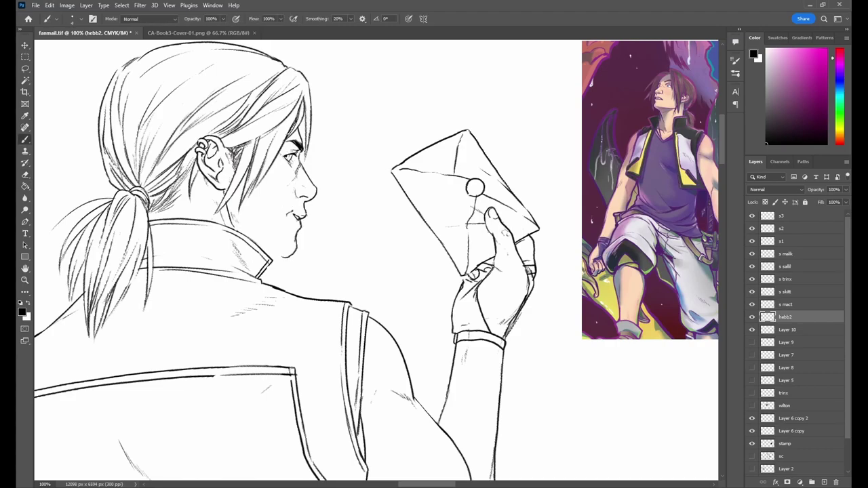
drag(289, 210, 293, 214)
mouse_move(285, 257)
mouse_down()
mouse_move(272, 259)
mouse_move(275, 280)
mouse_up()
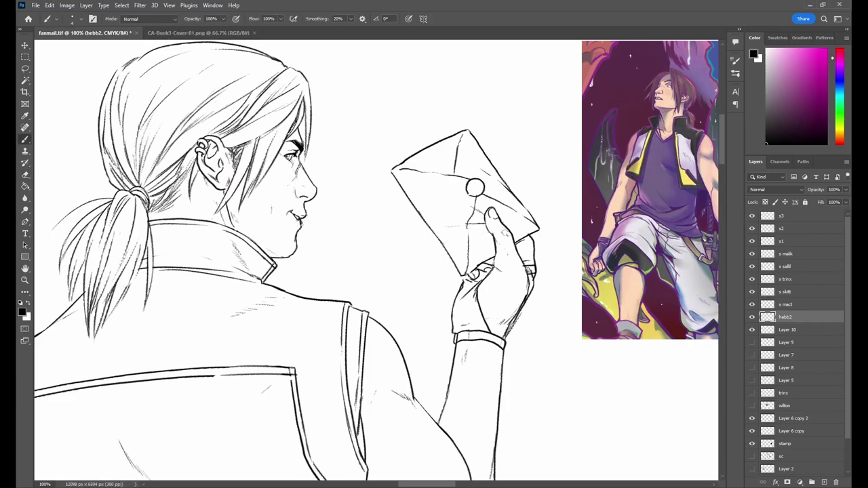
Show the photo reference on Layer 9, align it with the inked head and return to the hebb2 layer.
key(ctrl+minus)
click(751, 342)
click(786, 342)
key(v)
mouse_move(310, 249)
mouse_down()
mouse_move(439, 209)
mouse_move(303, 236)
mouse_up()
ctrl+click(303, 236)
Correct the hair contour around the head against the photo and hide the Layer 9 reference.
key(e)
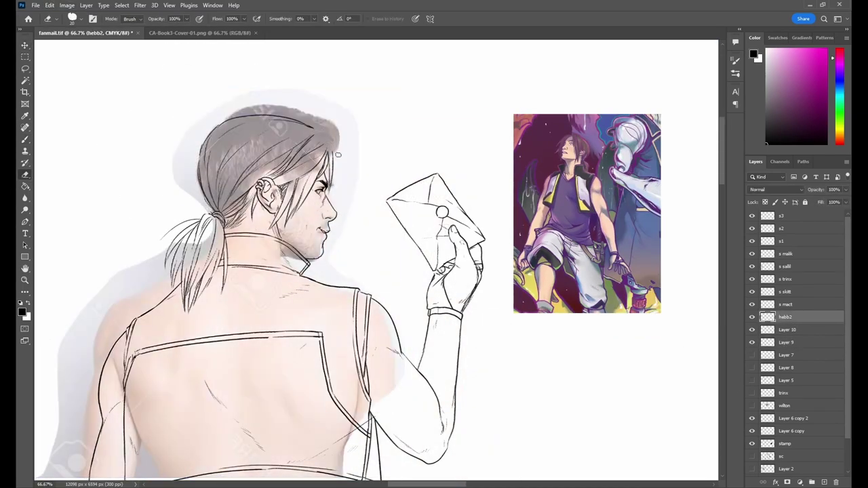
key(b)
key(ctrl+comma)
drag(364, 188, 369, 171)
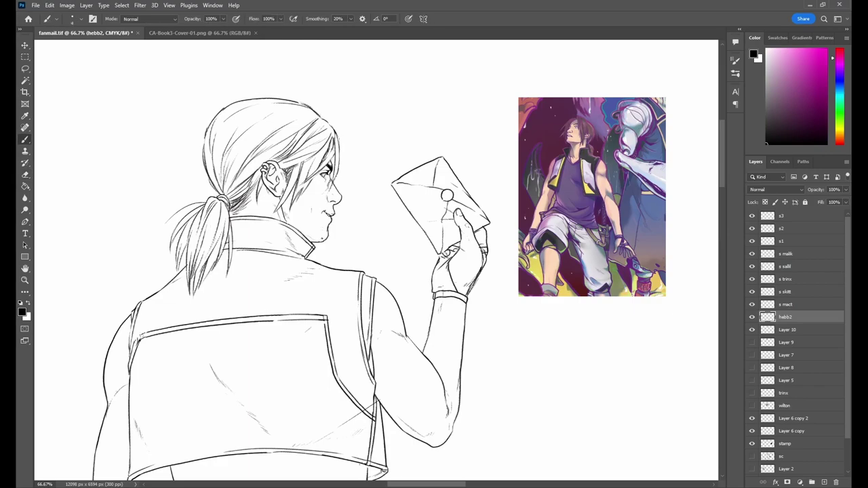
Select the character's head freehand, adjust it slightly with Free Transform and deselect it.
scroll(299, 204, down, 3)
key(ctrl+minus)
key(ctrl+minus)
key(l)
drag(301, 116, 298, 116)
key(ctrl+t)
drag(374, 77, 374, 83)
key(Return)
key(ctrl+d)
key(b)
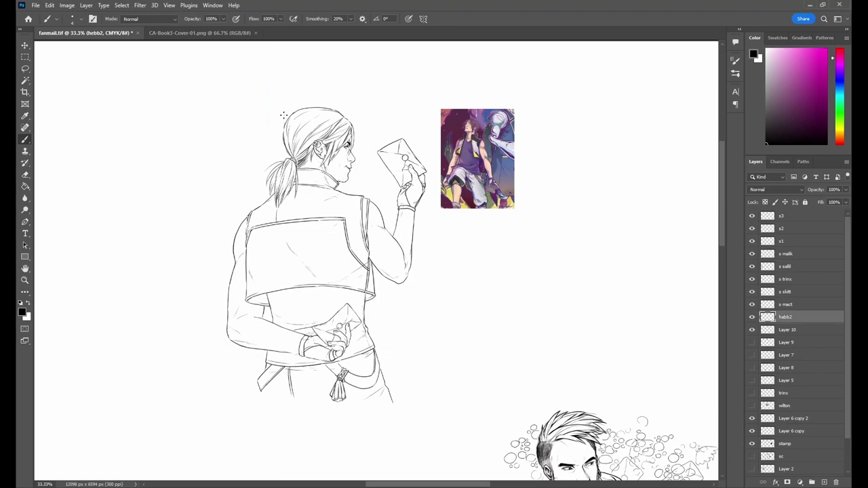
Add short strap lines to the vest's side below the armhole and save the file.
drag(375, 272, 354, 270)
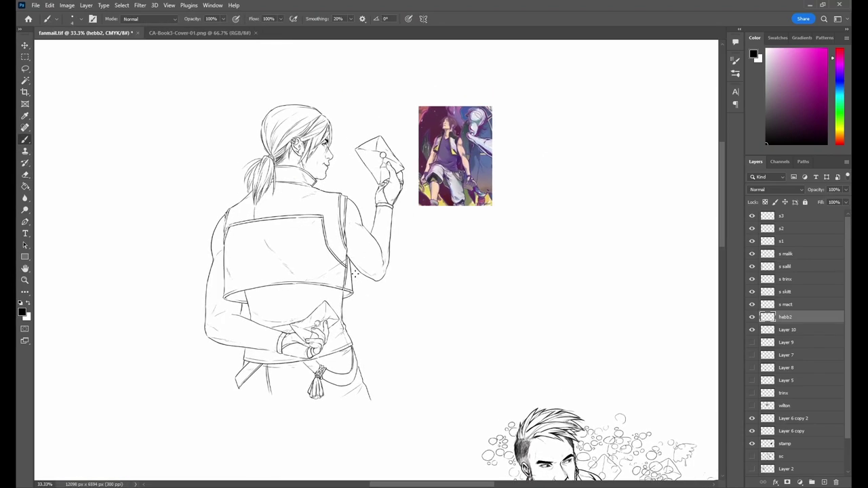
key(e)
key(ctrl+s)
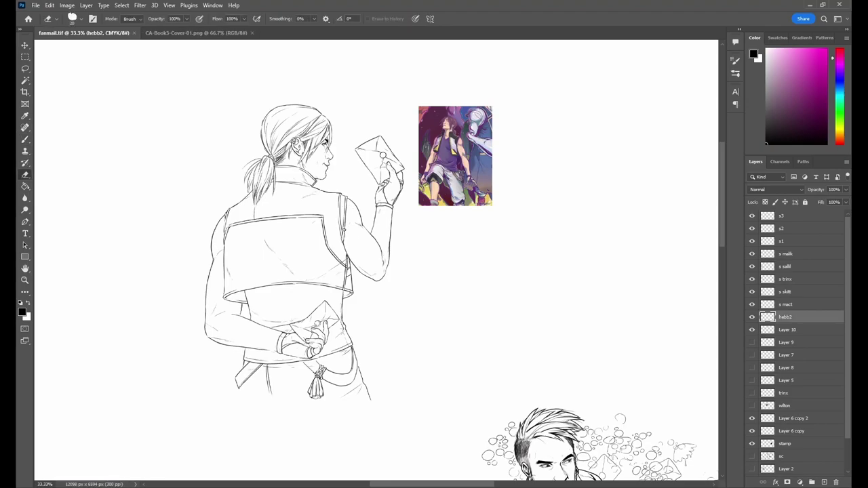
Sketch the trousers' outer contour and seat curve below the jacket, and the vest's vertical seam under the ponytail.
scroll(441, 242, down, 4)
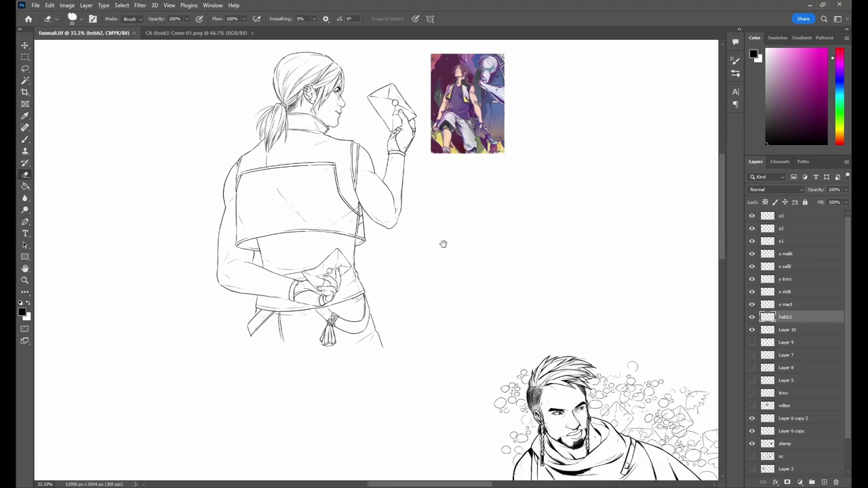
key(b)
key(e)
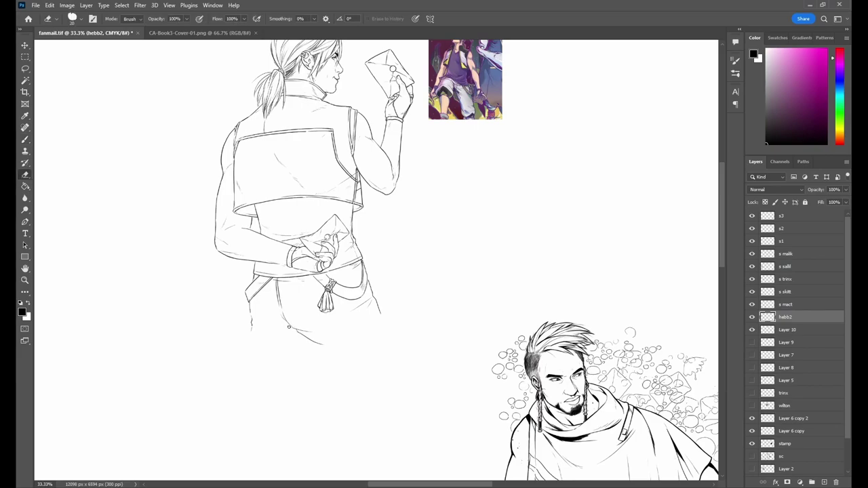
drag(284, 304, 252, 352)
scroll(295, 393, up, 1)
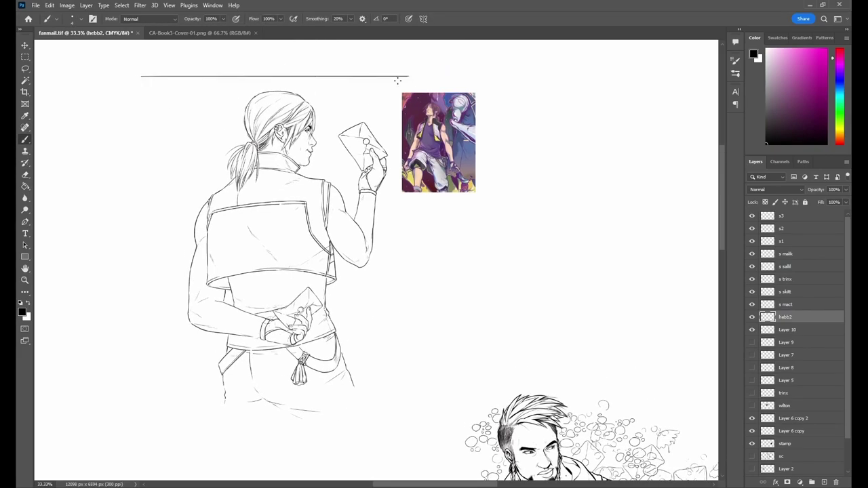
Remove the straight line above the head and refine the strap lines on the vest's side panel.
key(ctrl+plus)
key(ctrl+plus)
scroll(376, 260, up, 2)
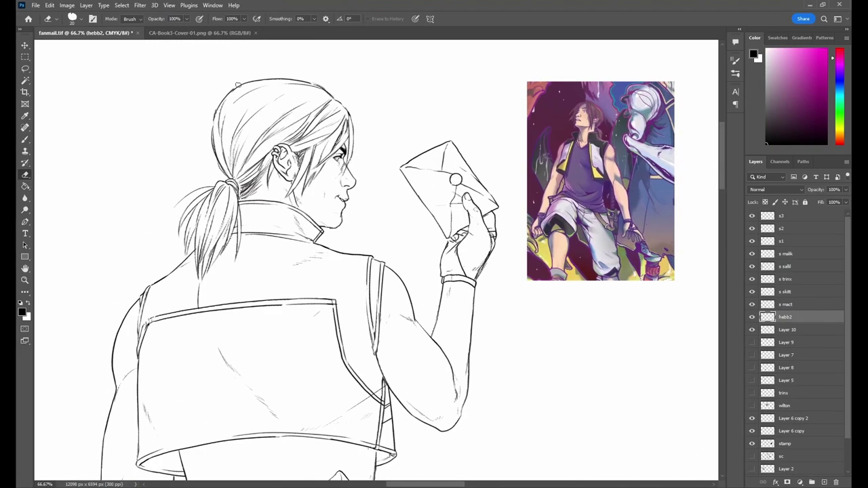
key(b)
drag(376, 391, 358, 317)
key(e)
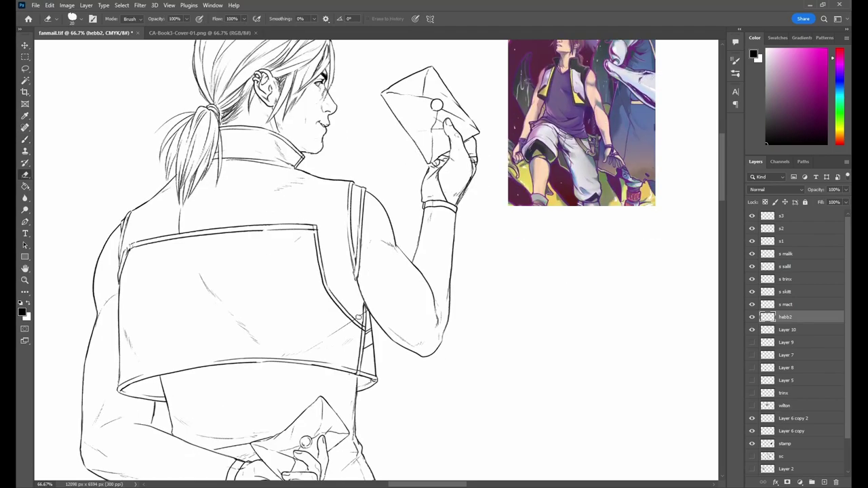
key(ctrl+minus)
key(ctrl+minus)
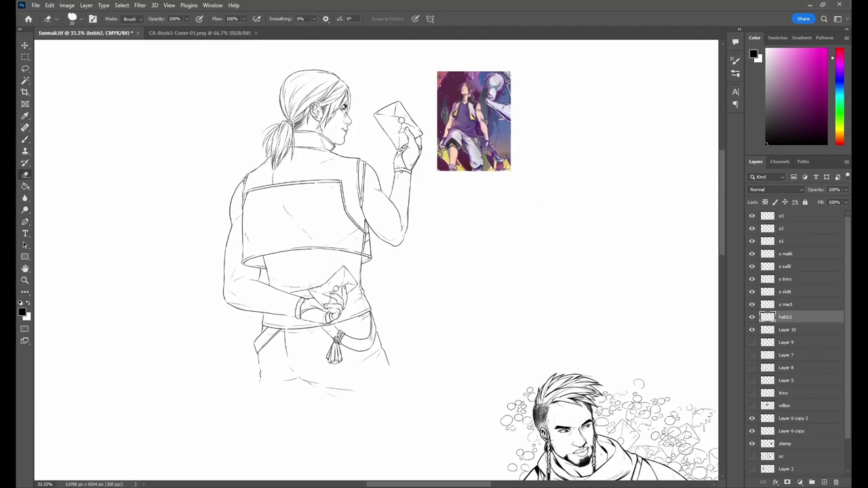
key(b)
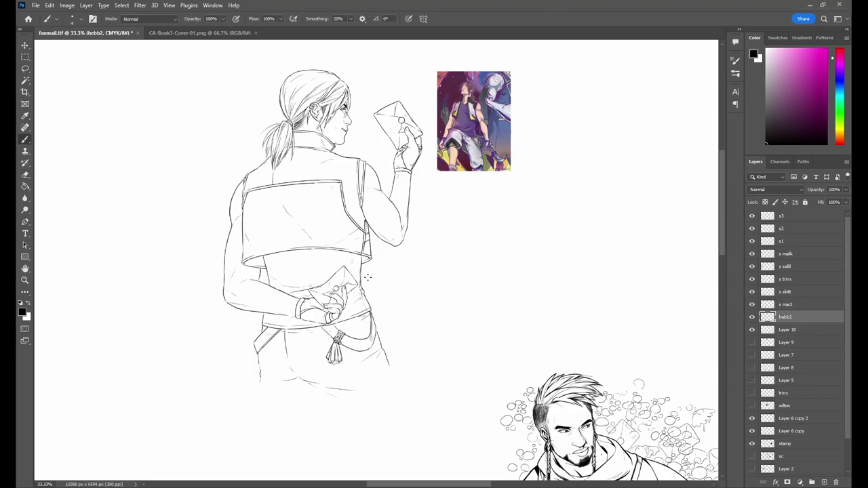
Add a layer named s hebb above hebb2 and rough in a new figure's head circle on the sc layer.
scroll(351, 266, up, 3)
key(ctrl+shift+alt+n)
drag(646, 469, 511, 223)
scroll(546, 312, down, 2)
scroll(369, 156, up, 1)
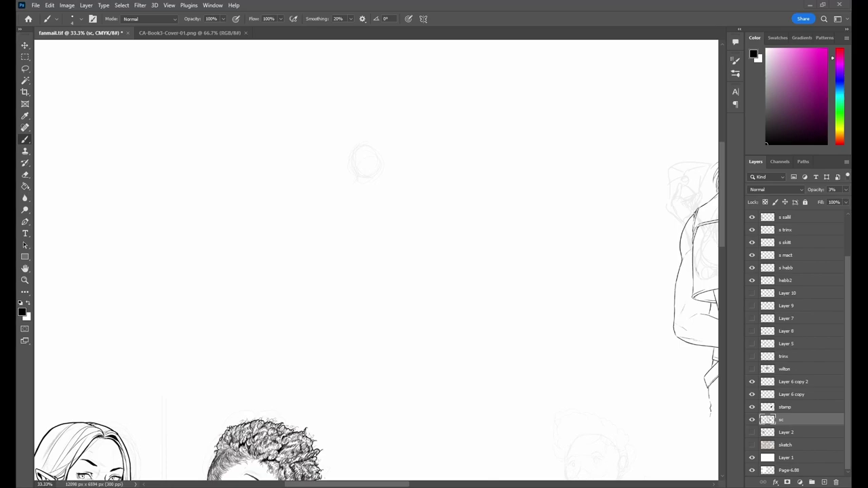
Paste the angler photo beneath the sketch, fit it to the new figure, and set the sc layer's opacity to 15%.
key(ctrl+v)
key(ctrl+t)
mouse_move(481, 178)
mouse_down()
mouse_move(457, 192)
mouse_move(507, 178)
mouse_up()
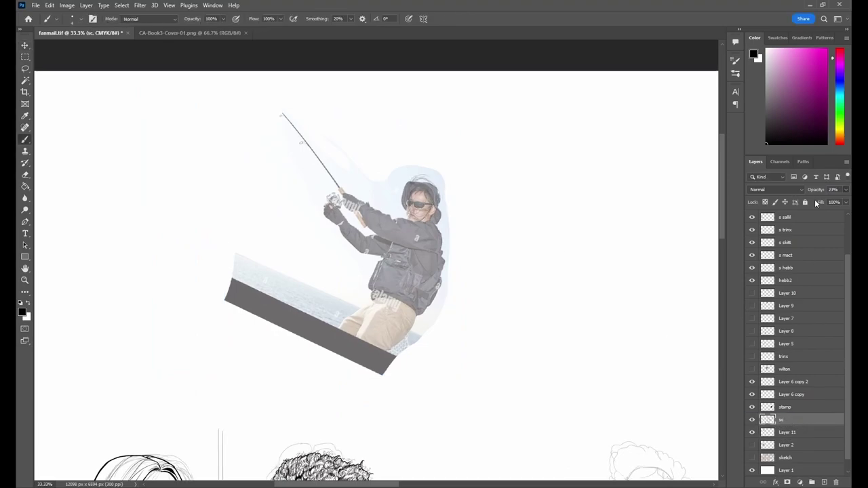
drag(815, 199, 429, 244)
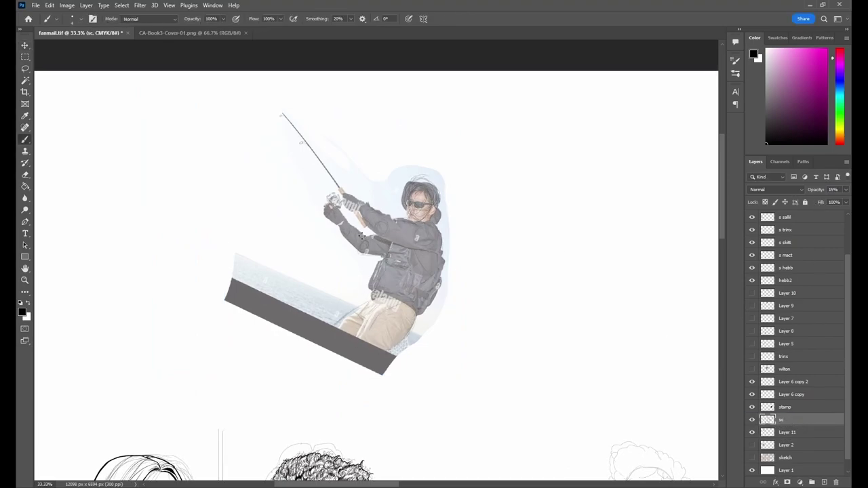
Check the rough fishing pose against the angler photo and hide the photo's layer.
key(ctrl+plus)
key(ctrl+plus)
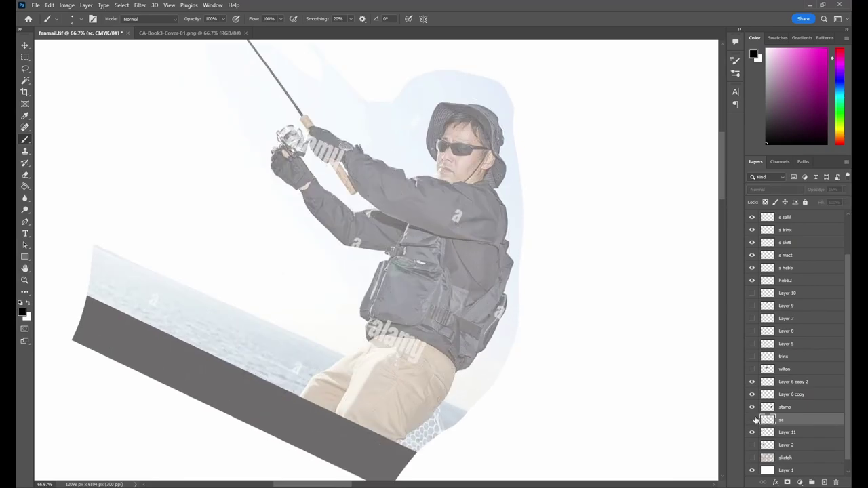
scroll(317, 146, up, 2)
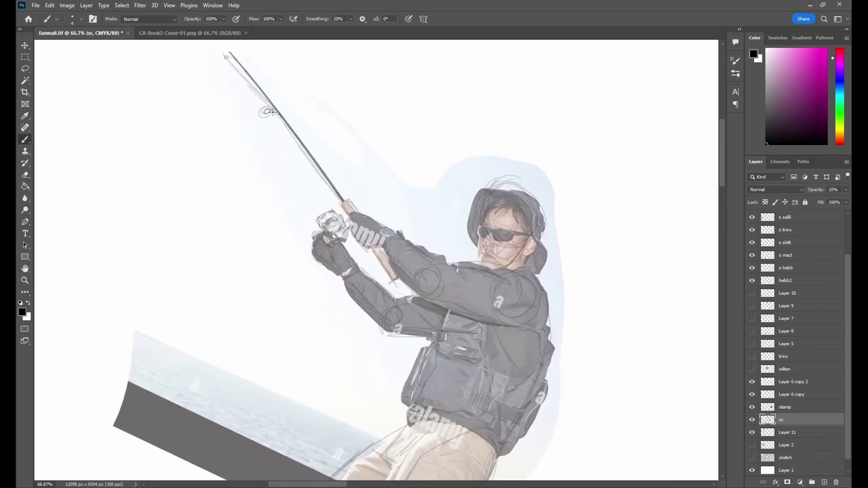
scroll(266, 111, down, 3)
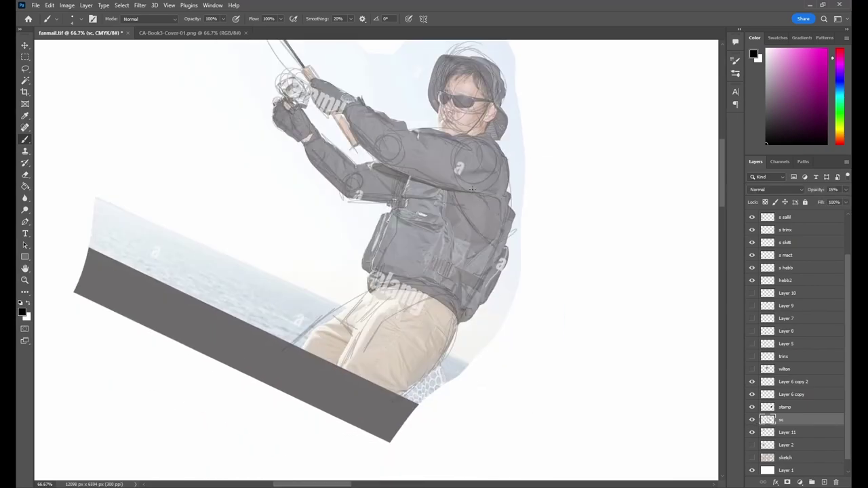
click(751, 444)
key(e)
key(ctrl+minus)
key(ctrl+minus)
Sketch the figure's bent forward leg and the curved fishing line beside the rod, clearing misplaced strokes with the Lasso.
key(b)
mouse_move(252, 198)
mouse_down()
mouse_move(246, 245)
mouse_move(267, 261)
mouse_move(213, 165)
mouse_up()
key(l)
drag(173, 195, 275, 307)
key(Delete)
key(ctrl+d)
key(b)
drag(370, 278, 285, 287)
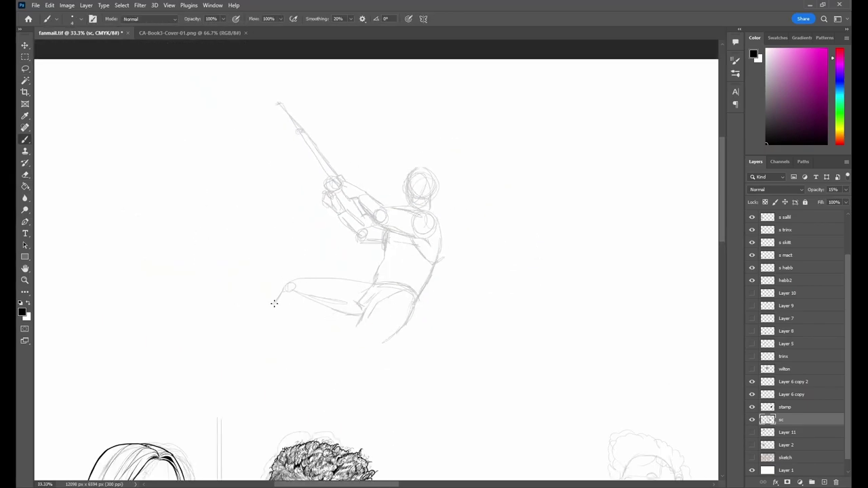
scroll(285, 287, up, 1)
drag(278, 163, 230, 79)
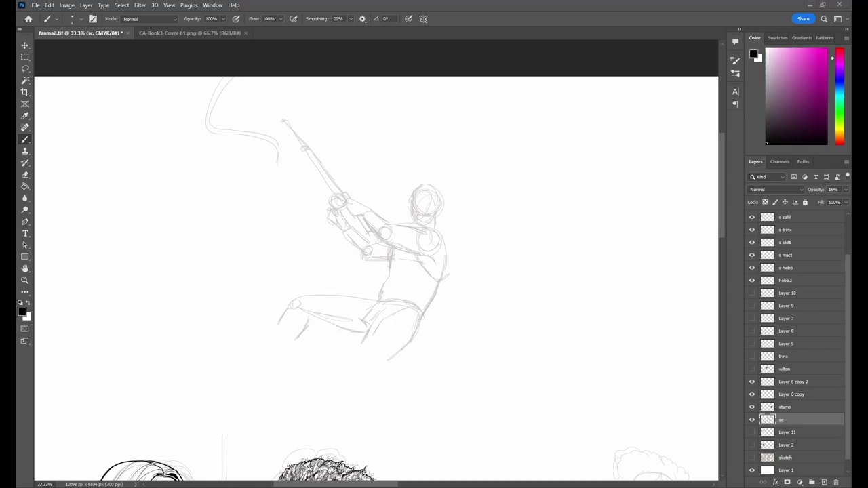
Paste the fishing hook photo beneath the sketch, rotate it to hang near the rod, and reselect the sc layer.
key(ctrl+v)
key(v)
drag(375, 278, 254, 199)
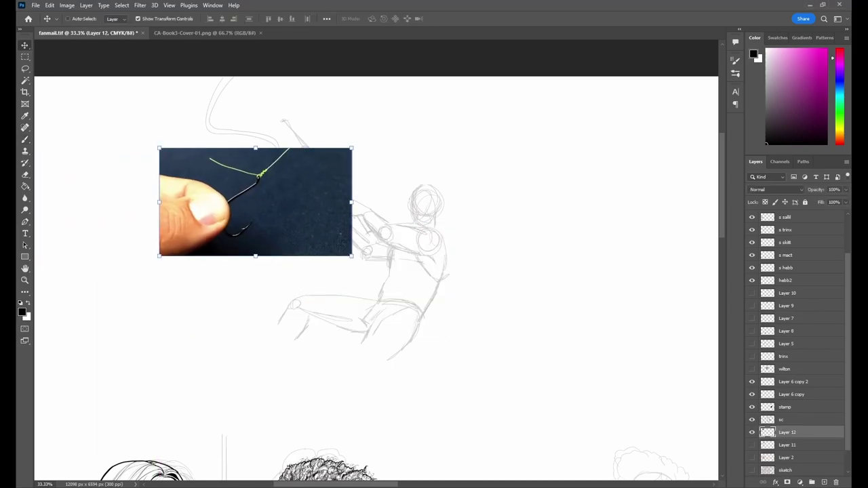
key(ctrl+t)
drag(400, 288, 700, 216)
key(Return)
key(alt+])
key(b)
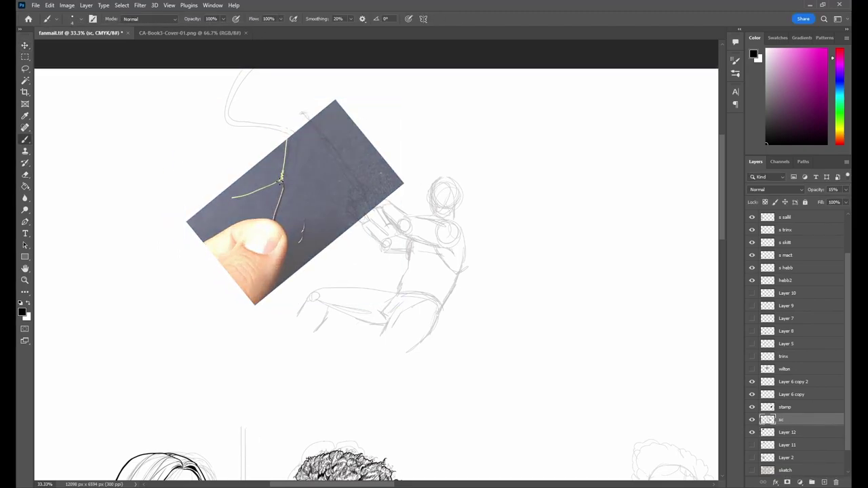
Hide the hook photo, sketch a large dripping envelope with a round seal on the hook, and rough in the figure's hair.
key(ctrl+comma)
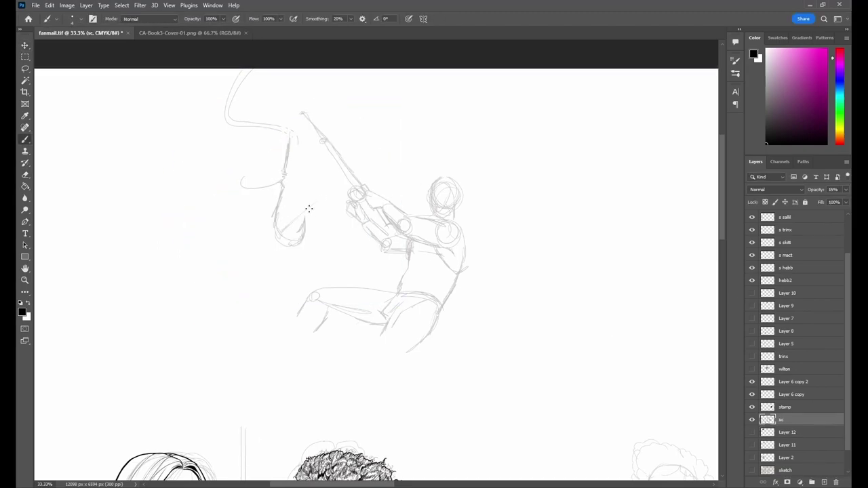
mouse_move(370, 175)
mouse_down()
mouse_move(247, 277)
mouse_move(278, 238)
mouse_move(271, 253)
mouse_move(290, 261)
mouse_up()
drag(254, 256, 252, 295)
drag(219, 265, 232, 259)
drag(234, 78, 285, 166)
drag(293, 135, 292, 146)
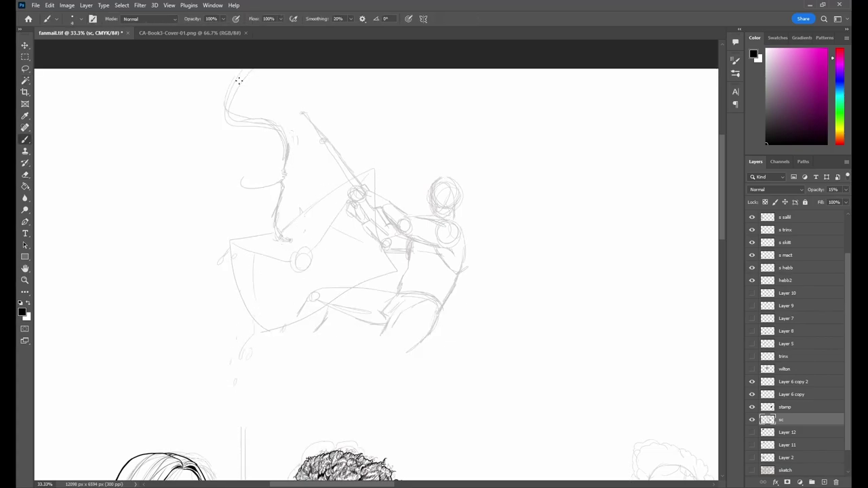
drag(427, 194, 468, 217)
drag(405, 197, 417, 204)
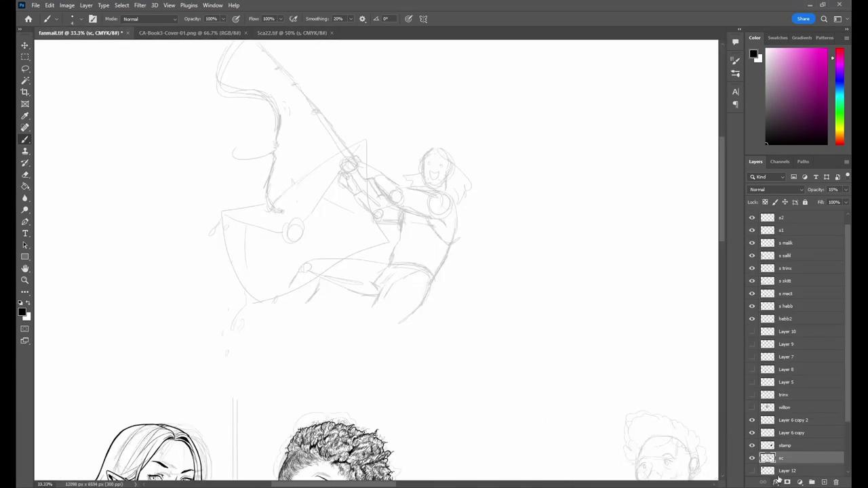
Paste the comic panel of the long-haired warrior and place it beside the fishing sketch as a character reference.
key(ctrl+v)
key(ctrl+t)
key(Return)
scroll(586, 140, up, 1)
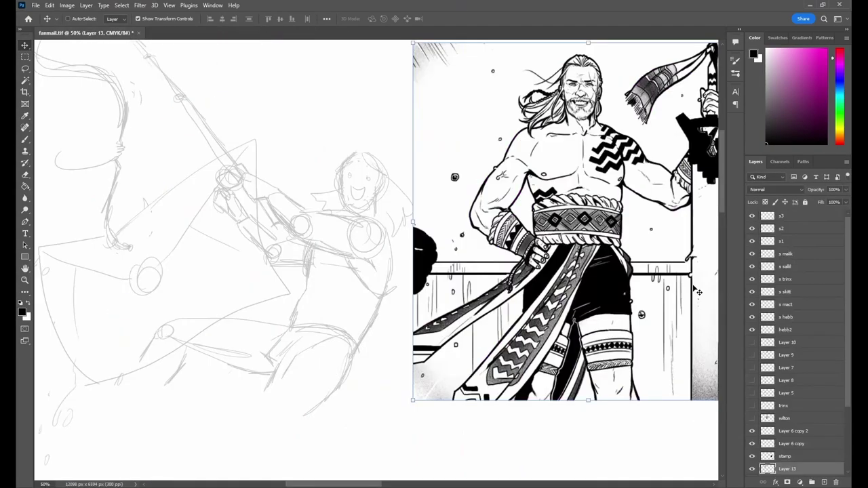
Create a layer named morven directly below hebb2 and switch to the Brush for drawing on it.
key(ctrl+shift+alt+n)
drag(787, 455, 790, 282)
double_click(788, 275)
text(morven)
key(Return)
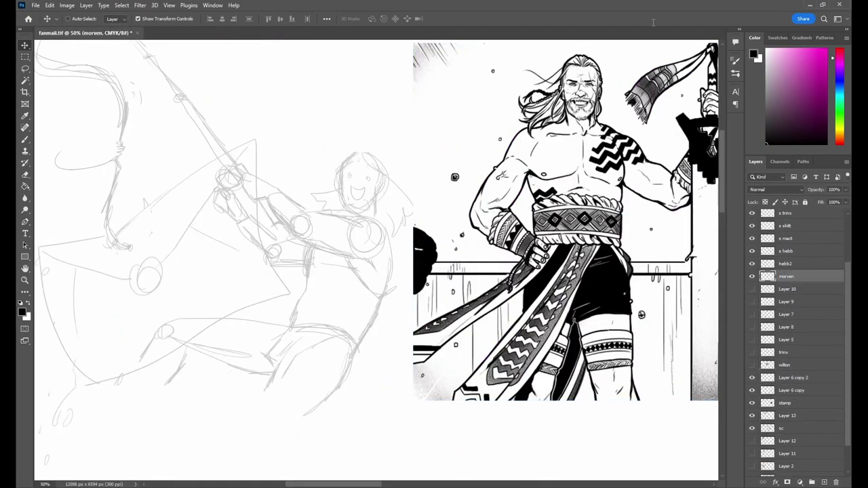
drag(367, 290, 364, 271)
key(b)
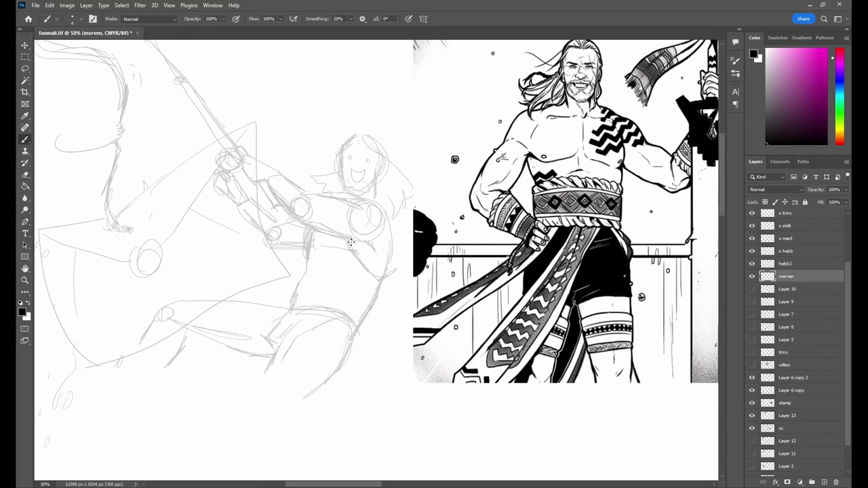
Scale the warrior reference down to about 56% beside the figure's head and return to the morven layer.
key(ctrl+plus)
key(ctrl+plus)
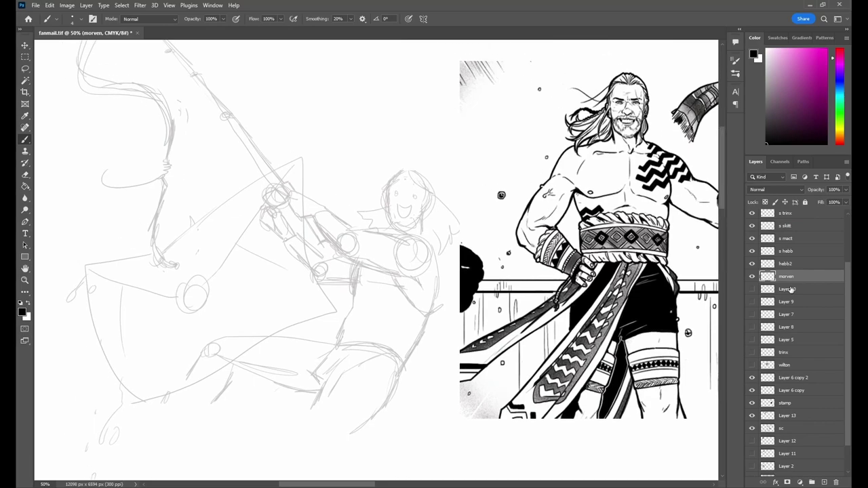
key(ctrl+plus)
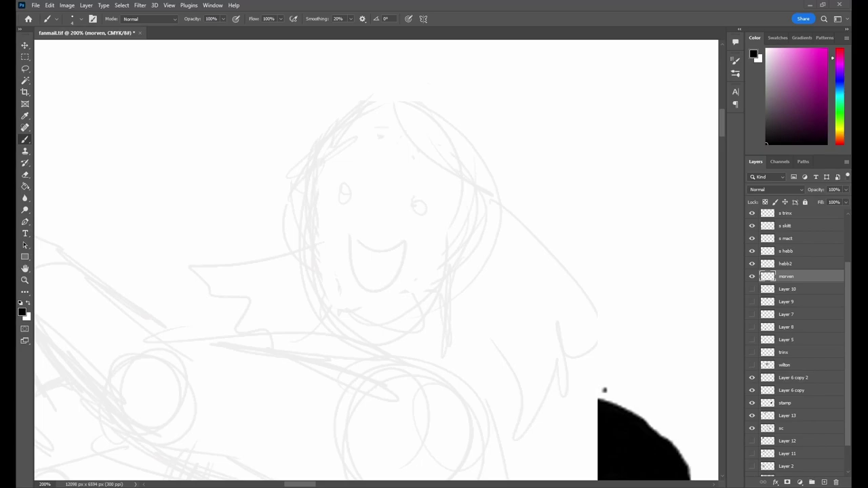
key(ctrl+minus)
ctrl+click(493, 312)
key(ctrl+t)
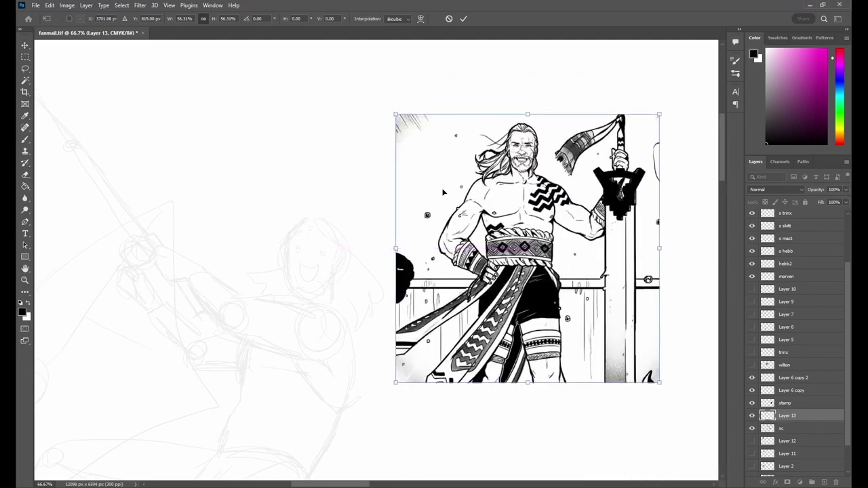
key(Return)
key(b)
ctrl+click(299, 212)
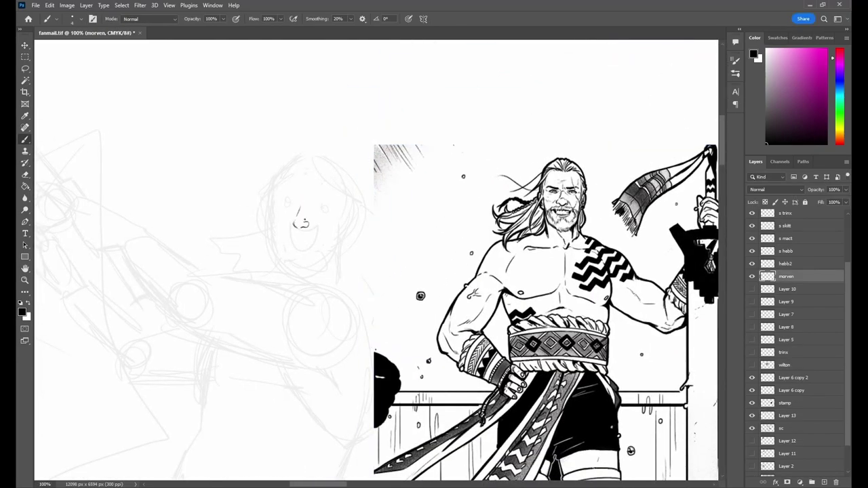
Draw the figure's nose, open smiling mouth, moustache and eyebrows, undoing faulty mouth strokes.
drag(289, 238, 303, 251)
key(ctrl+z)
key(ctrl+z)
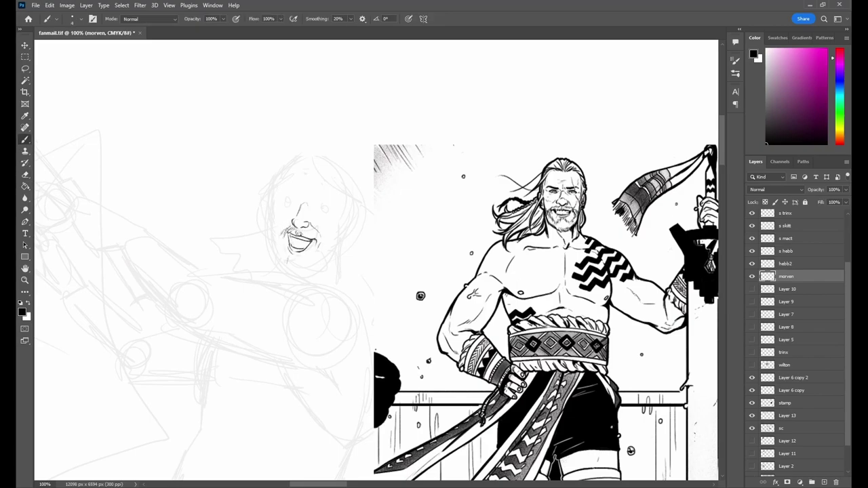
mouse_move(315, 236)
mouse_down()
mouse_move(318, 245)
mouse_move(298, 236)
mouse_up()
scroll(377, 301, down, 1)
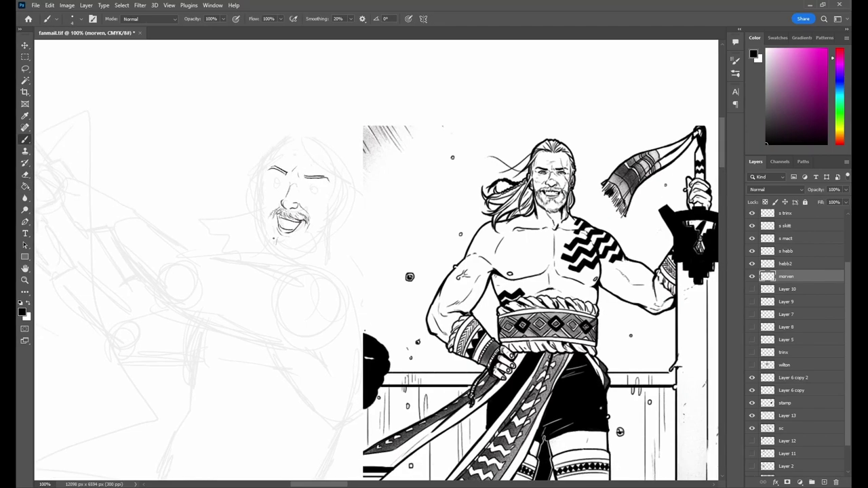
Draw the ear with its earring and fill the jaw and chin with short beard strokes.
drag(331, 212, 298, 255)
mouse_move(339, 193)
mouse_down()
mouse_move(312, 228)
mouse_move(296, 253)
mouse_up()
drag(273, 224, 278, 255)
drag(292, 247, 278, 258)
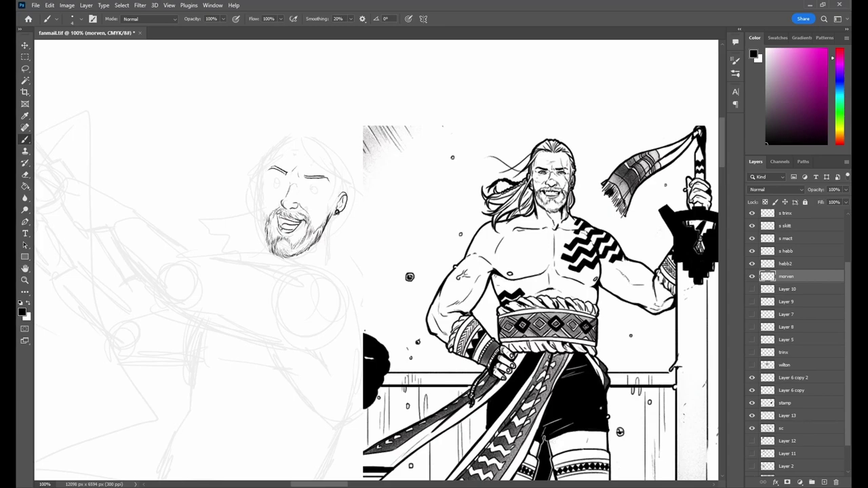
Draw a long hair strand falling from the ear past the beard, undoing the failed attempts.
mouse_move(261, 166)
mouse_down()
mouse_move(338, 155)
mouse_move(319, 279)
mouse_up()
key(ctrl+z)
drag(331, 220, 273, 282)
key(ctrl+z)
drag(316, 238, 290, 265)
Draw the swept-back hair over the crown and long strands blowing out from the far side of the face.
mouse_move(253, 193)
mouse_down()
mouse_move(195, 226)
mouse_move(187, 242)
mouse_up()
drag(255, 195, 190, 202)
mouse_move(301, 129)
mouse_down()
mouse_move(345, 154)
mouse_move(306, 128)
mouse_up()
mouse_move(294, 130)
mouse_down()
mouse_move(334, 120)
mouse_move(357, 178)
mouse_move(344, 199)
mouse_up()
drag(356, 153, 346, 182)
mouse_move(290, 127)
mouse_down()
mouse_move(200, 142)
mouse_move(287, 127)
mouse_move(196, 172)
mouse_up()
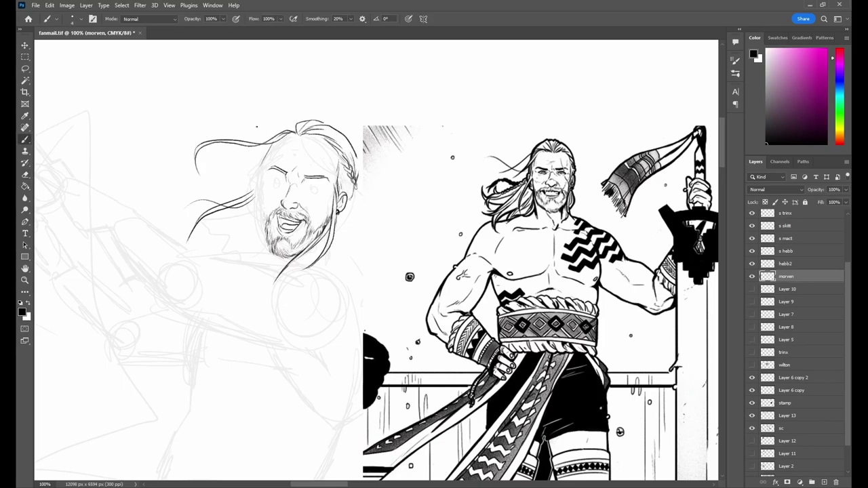
Add more windblown hair strands beside the face and loose strands behind the ear.
key(ctrl+minus)
key(ctrl+minus)
key(ctrl+minus)
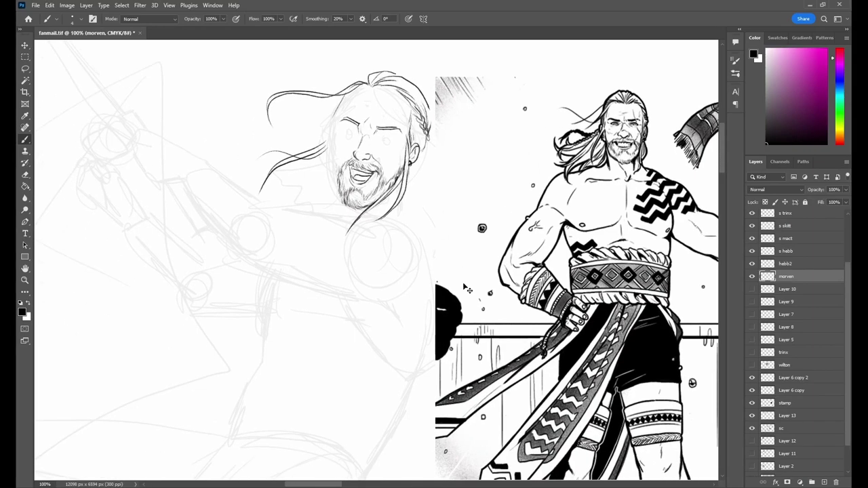
key(ctrl+plus)
key(ctrl+plus)
key(ctrl+plus)
mouse_move(335, 191)
mouse_down()
mouse_move(293, 274)
mouse_move(256, 202)
mouse_move(245, 240)
mouse_up()
drag(434, 217, 362, 216)
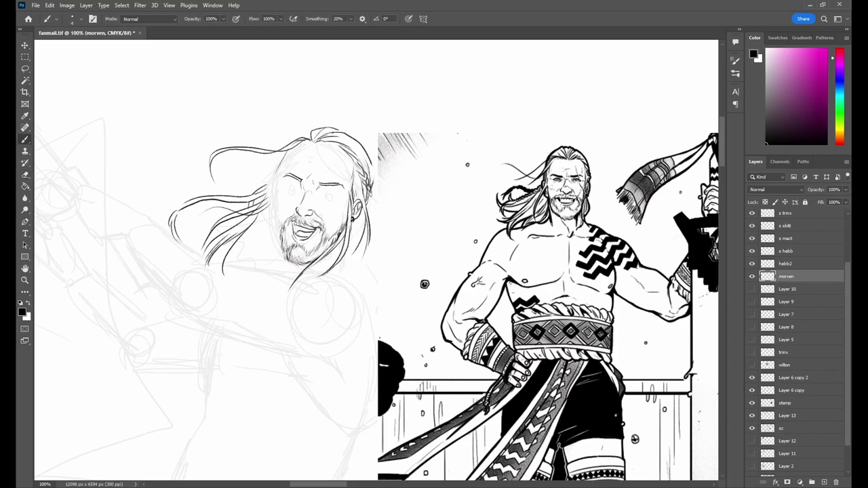
Erase and redraw part of the windblown hair and add strands beside the ear.
key(e)
drag(248, 199, 193, 208)
key(b)
drag(252, 196, 210, 203)
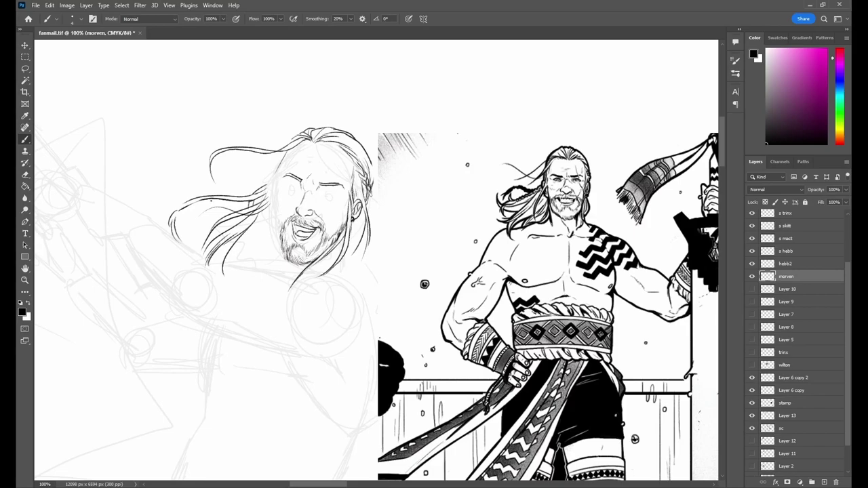
mouse_move(371, 164)
mouse_down()
mouse_move(374, 189)
mouse_move(349, 237)
mouse_up()
Draw the eye beneath the slanted eyebrow and add light creases on the cheeks.
scroll(314, 229, up, 1)
drag(259, 144, 276, 149)
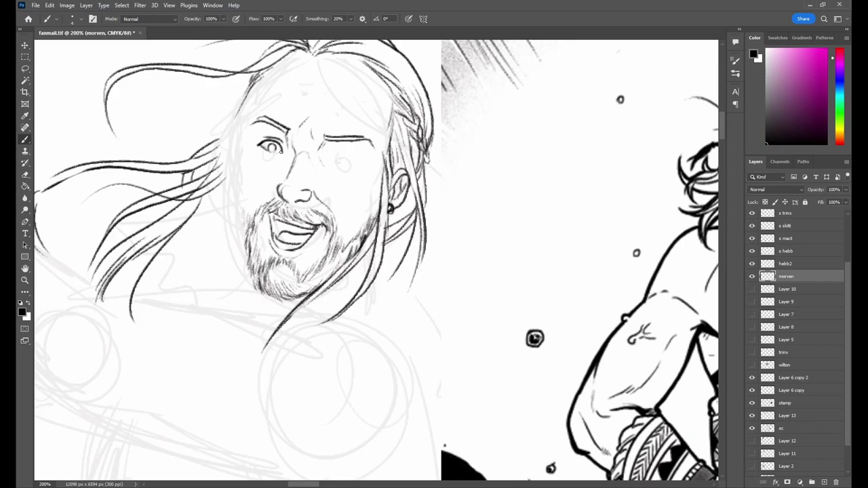
scroll(282, 154, down, 1)
scroll(282, 154, up, 1)
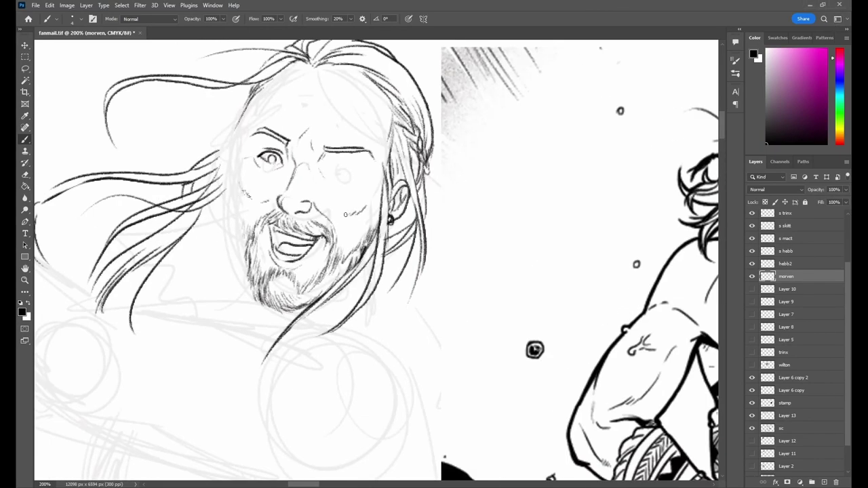
Draw the second eye and thicken both eyebrows, undoing the unwanted strokes.
mouse_move(509, 123)
mouse_down()
mouse_move(208, 265)
mouse_move(500, 200)
mouse_up()
drag(244, 209, 360, 230)
mouse_move(330, 220)
mouse_down()
mouse_move(339, 203)
mouse_move(339, 228)
mouse_move(354, 229)
mouse_move(345, 239)
mouse_up()
key(ctrl+z)
key(ctrl+z)
key(ctrl+z)
key(ctrl+z)
key(ctrl+z)
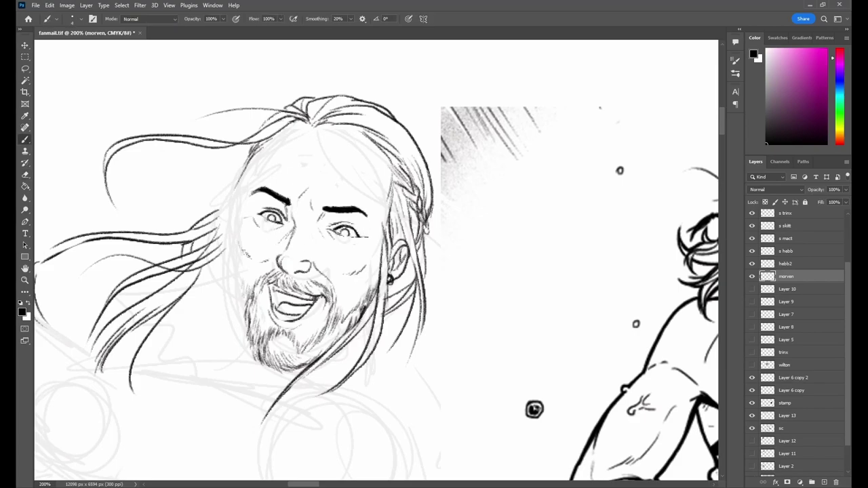
Select both eyes freehand and shift them slightly into better alignment beneath the brows.
drag(319, 216, 369, 244)
drag(251, 198, 291, 241)
key(v)
key(b)
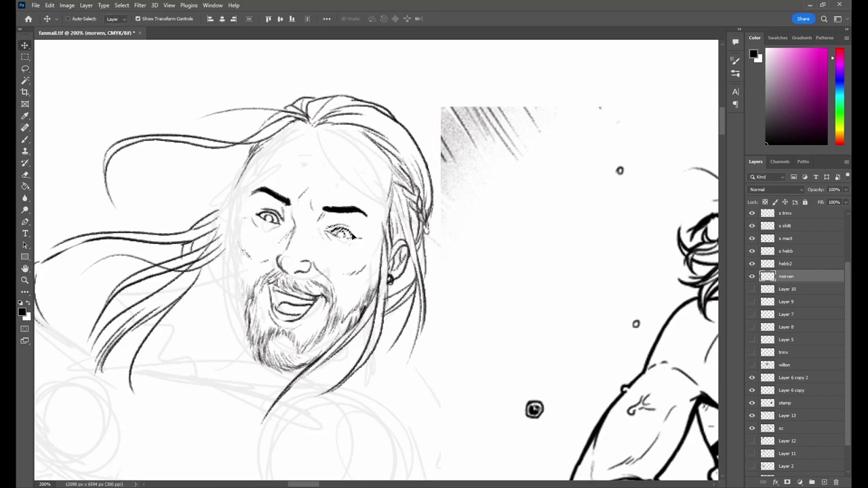
Draw the far contour of the face from temple to beard, add hair beside it, and darken the mouth's interior.
drag(374, 187, 370, 209)
mouse_move(266, 145)
mouse_down()
mouse_move(232, 235)
mouse_move(238, 332)
mouse_up()
drag(230, 265, 245, 342)
mouse_move(261, 143)
mouse_down()
mouse_move(242, 195)
mouse_move(206, 233)
mouse_up()
mouse_move(285, 298)
mouse_down()
mouse_move(303, 305)
mouse_move(284, 300)
mouse_move(280, 312)
mouse_up()
Fine-tune the placement of the facial features around the eyes with Move and Free Transform.
key(v)
mouse_move(270, 196)
mouse_down()
mouse_move(292, 209)
mouse_move(291, 193)
mouse_up()
key(l)
key(ctrl+t)
key(Return)
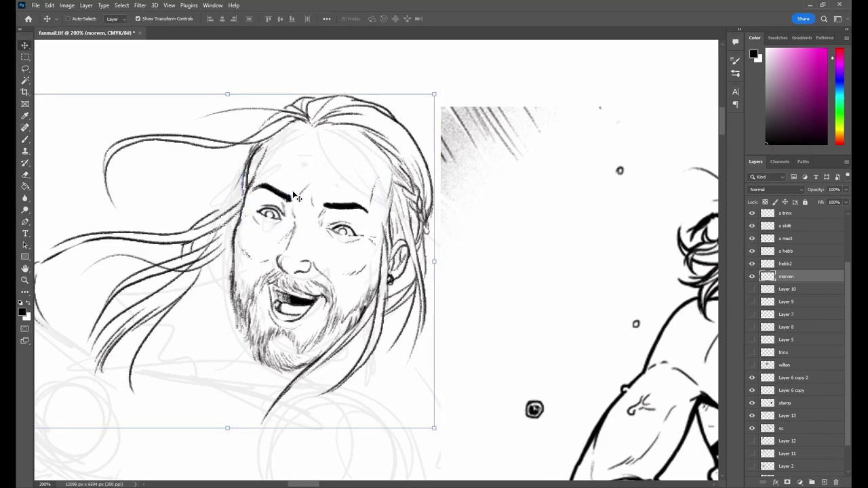
Refine the hairline at the far temple with brush and eraser and touch up the crown and brow area.
scroll(292, 193, left, 1)
key(b)
scroll(337, 213, down, 2)
drag(279, 138, 284, 142)
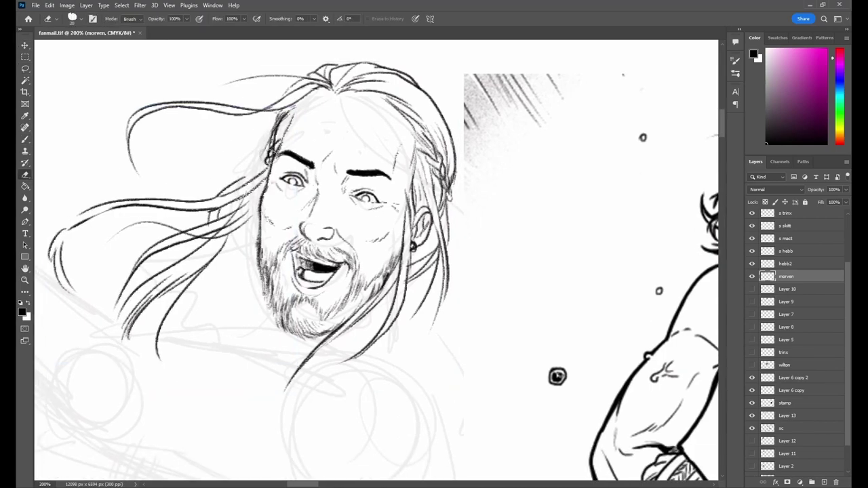
drag(278, 107, 270, 136)
drag(303, 80, 287, 93)
drag(353, 146, 358, 151)
Select the far eye freehand, then scale it to 103.76% and rotate it -6.70° with Free Transform.
key(r)
drag(316, 189, 249, 231)
key(l)
key(ctrl+t)
drag(293, 202, 286, 193)
key(Return)
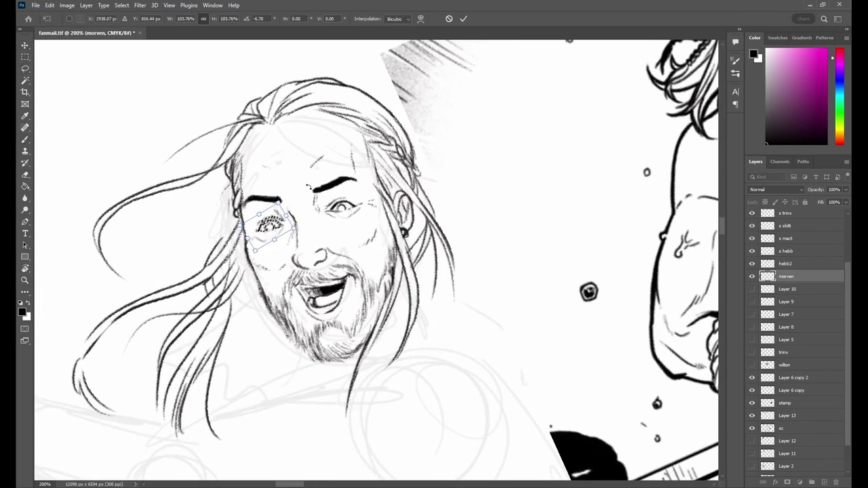
Delete the selected lower lines of the far eye, deselect, and return to the Brush.
key(Delete)
key(ctrl+d)
key(b)
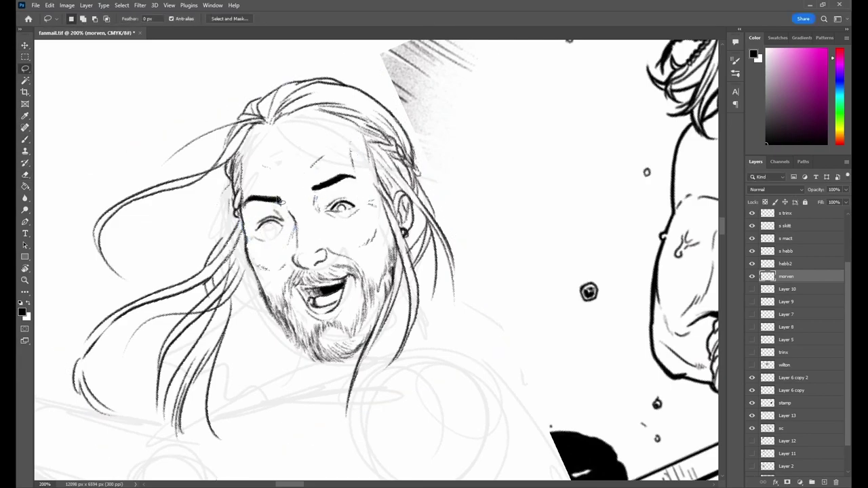
Complete the far eye's iris and lids, and blacken the inside of the open mouth.
mouse_move(275, 223)
mouse_down()
mouse_move(284, 232)
mouse_move(272, 236)
mouse_move(278, 224)
mouse_move(282, 231)
mouse_move(273, 206)
mouse_up()
key(e)
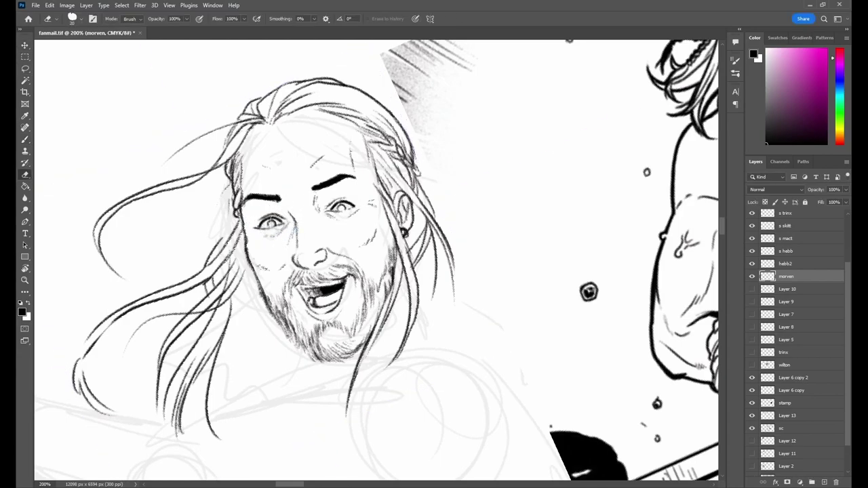
key(b)
mouse_move(278, 276)
mouse_down()
mouse_move(291, 296)
mouse_move(330, 305)
mouse_up()
drag(361, 268, 374, 308)
drag(274, 290, 319, 353)
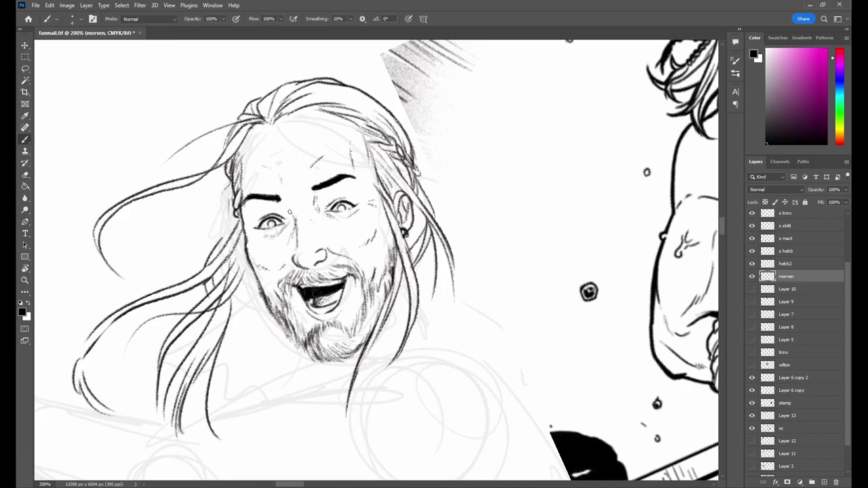
Outline the near shoulder and raised upper arm, cleaning up the line where the hair meets the shoulder.
key(ctrl+minus)
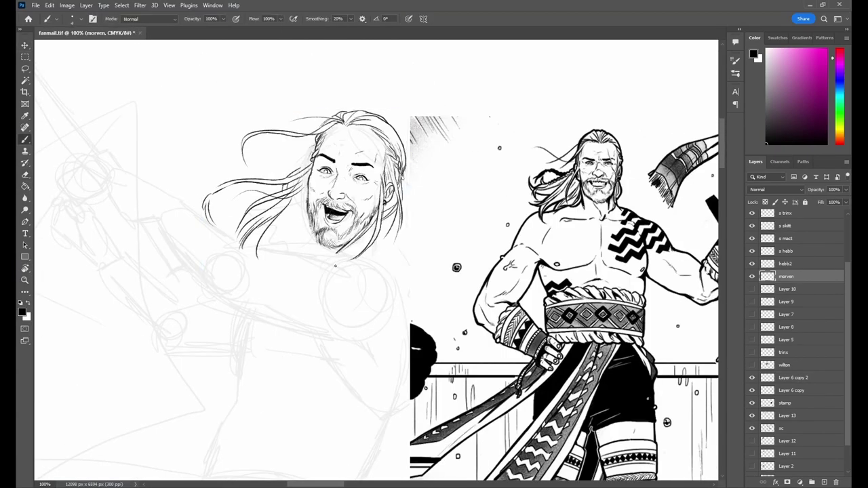
drag(360, 256, 249, 240)
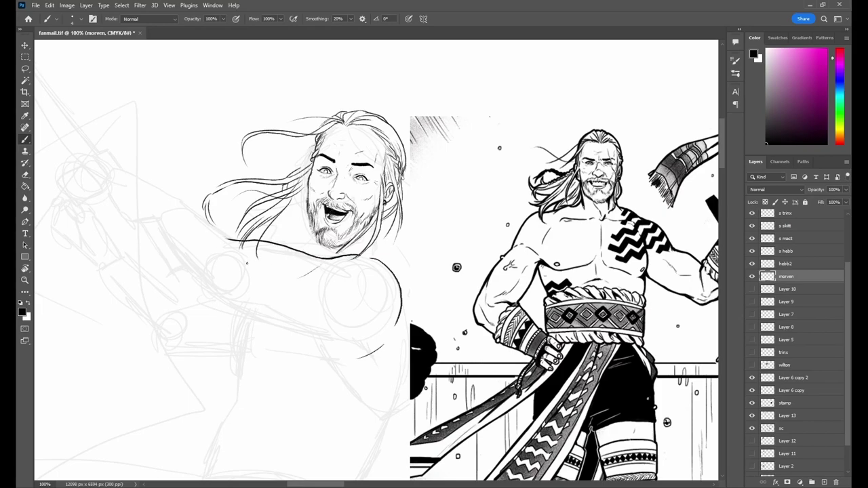
drag(337, 360, 221, 306)
key(e)
drag(231, 239, 332, 257)
key(b)
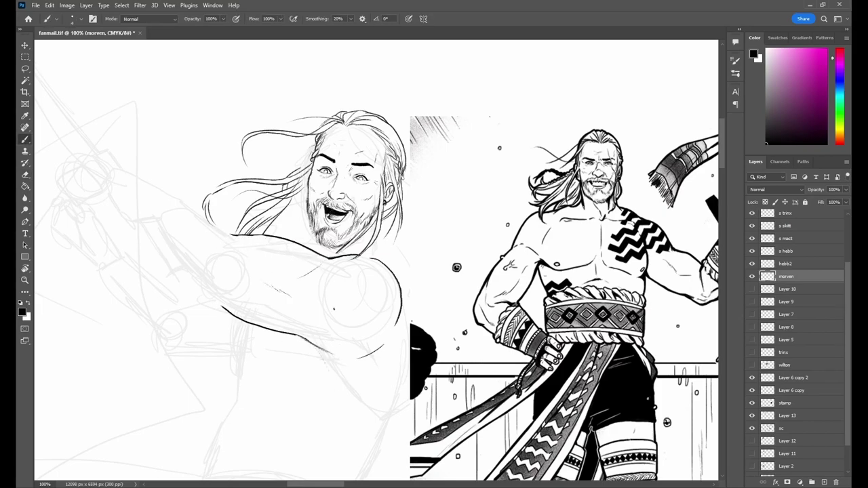
Add hair strands behind the head and outline the raised forearm up to the wrist, erasing overlaps at the shoulder.
drag(399, 182, 409, 261)
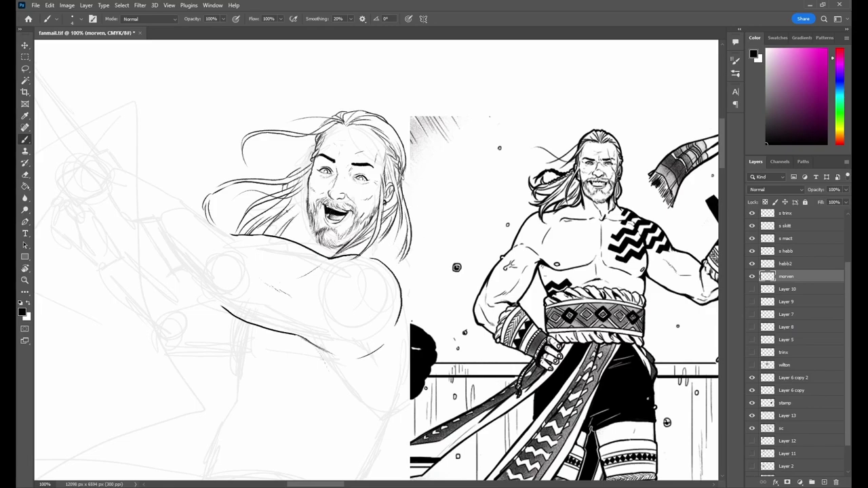
mouse_move(271, 271)
mouse_down()
mouse_move(290, 242)
mouse_move(319, 271)
mouse_up()
mouse_move(234, 288)
mouse_down()
mouse_move(131, 179)
mouse_move(168, 149)
mouse_move(283, 236)
mouse_up()
drag(129, 180, 169, 153)
key(e)
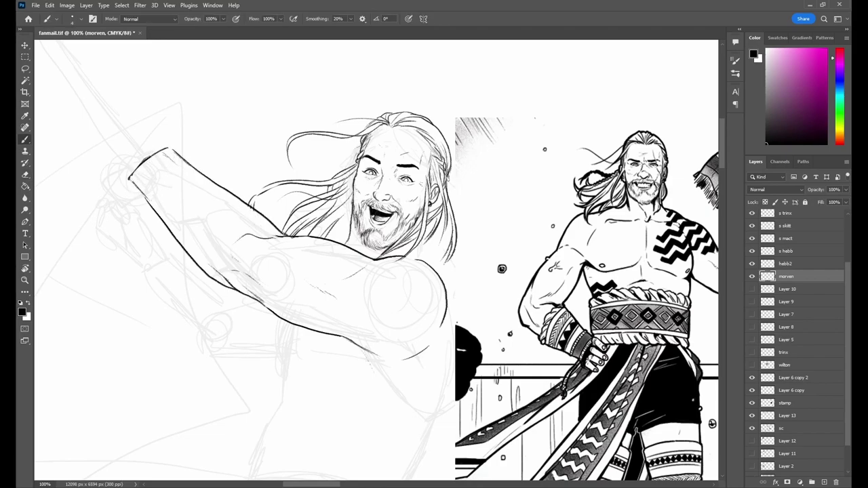
drag(441, 259, 408, 247)
key(b)
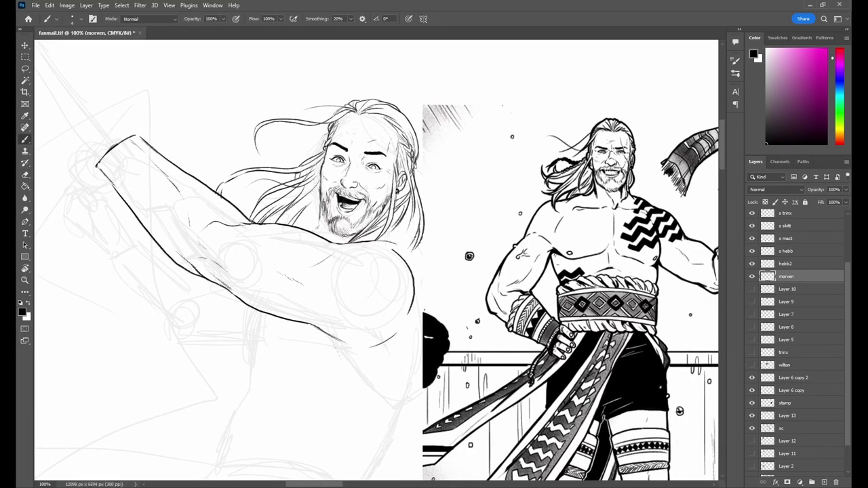
Outline the back and far side of the torso and the wide wrap around the waist.
drag(377, 420, 395, 311)
drag(257, 277, 420, 342)
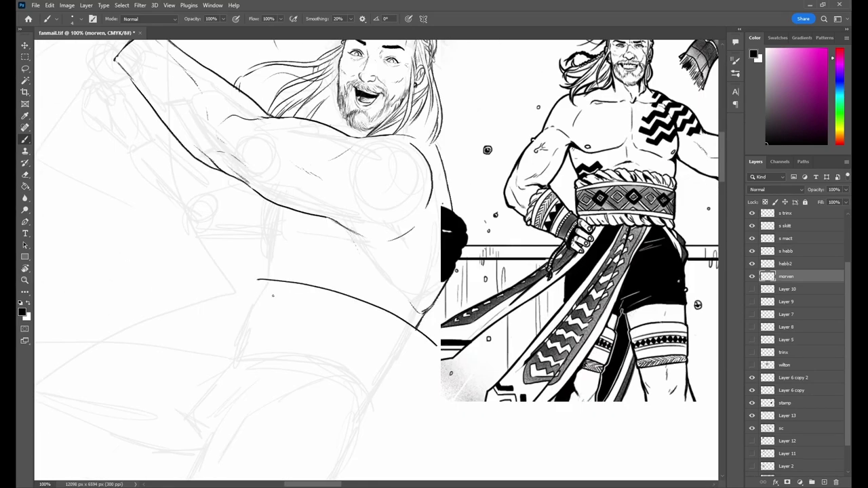
drag(225, 356, 383, 417)
mouse_move(225, 354)
mouse_down()
mouse_move(257, 278)
mouse_move(414, 316)
mouse_up()
drag(261, 238, 269, 322)
drag(257, 274, 264, 352)
Draw the chest fold, nipple and fine muscle lines across the arm and torso.
mouse_move(277, 292)
mouse_down()
mouse_move(363, 324)
mouse_move(281, 317)
mouse_move(333, 316)
mouse_up()
drag(395, 218, 348, 240)
drag(400, 255, 409, 314)
drag(230, 346, 246, 376)
drag(301, 377, 314, 390)
drag(323, 394, 334, 397)
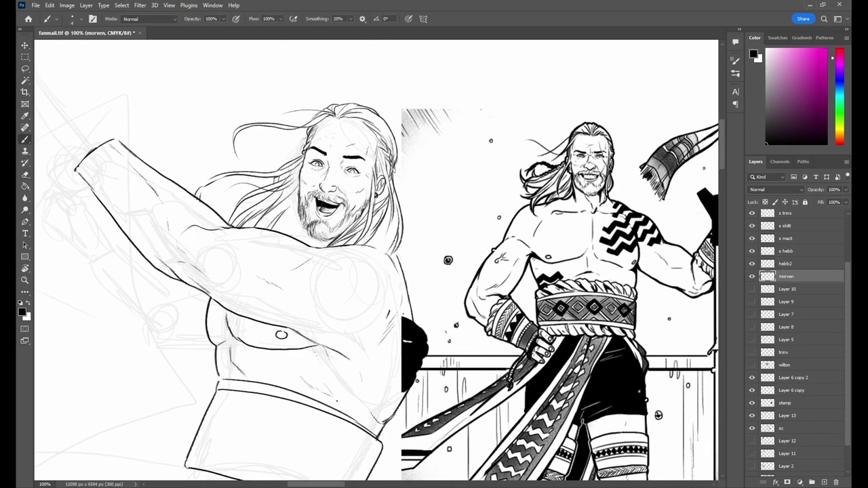
drag(311, 369, 357, 405)
Refine the torso's back edge with brush and eraser, and add a scar across the near eye.
drag(339, 338, 406, 207)
mouse_move(278, 256)
mouse_down()
mouse_move(237, 332)
mouse_move(406, 411)
mouse_up()
key(e)
drag(414, 271, 380, 284)
key(b)
mouse_move(438, 240)
mouse_down()
mouse_move(360, 311)
mouse_move(383, 349)
mouse_move(437, 329)
mouse_move(397, 359)
mouse_move(400, 369)
mouse_up()
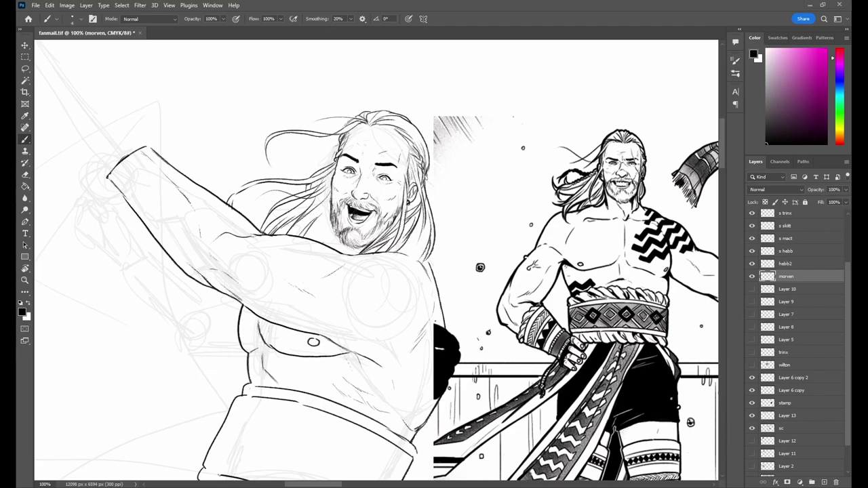
drag(384, 185, 403, 205)
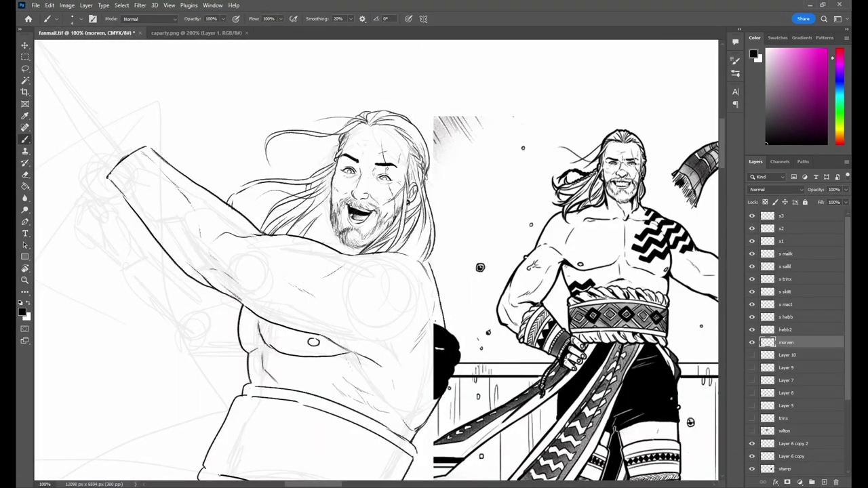
Handwrite the note "はらまき" beside the torso with an arrow pointing to the waist wrap.
mouse_move(136, 412)
mouse_down()
mouse_move(200, 337)
mouse_move(189, 333)
mouse_up()
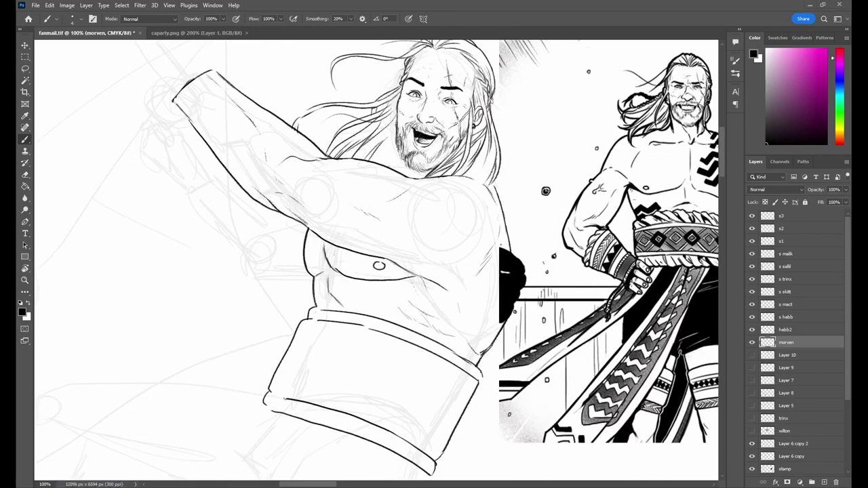
drag(205, 273, 206, 302)
drag(212, 279, 226, 277)
drag(217, 271, 226, 292)
drag(233, 267, 238, 269)
mouse_move(233, 274)
mouse_down()
mouse_move(234, 290)
mouse_move(259, 271)
mouse_up()
drag(248, 277, 259, 277)
drag(254, 267, 260, 286)
drag(264, 264, 280, 261)
drag(269, 266, 283, 266)
drag(274, 256, 284, 271)
drag(273, 270, 290, 275)
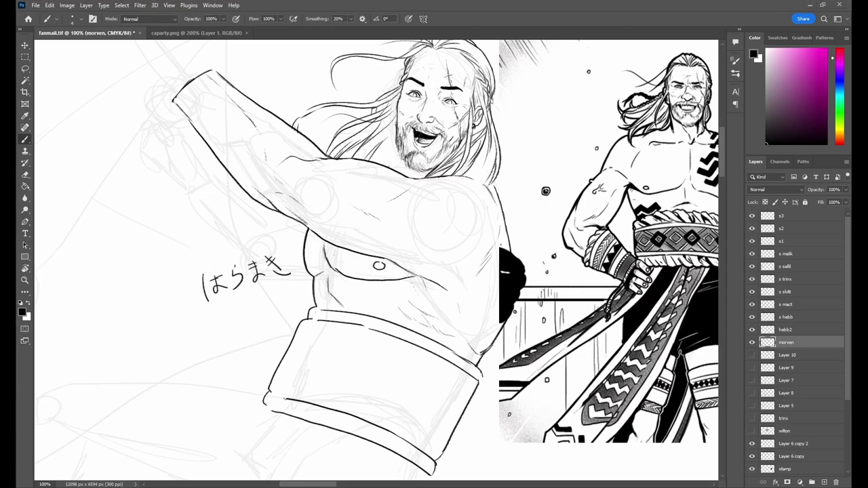
drag(269, 307, 269, 330)
Draw the forearm bracer with rolled bands at both ends and a tasselled cord hanging near the wrist.
mouse_move(262, 320)
mouse_down()
mouse_move(277, 320)
mouse_move(341, 233)
mouse_up()
scroll(376, 261, up, 3)
drag(271, 298, 328, 235)
scroll(376, 261, right, 2)
drag(208, 177, 160, 213)
mouse_move(226, 199)
mouse_down()
mouse_move(180, 240)
mouse_move(148, 293)
mouse_up()
scroll(376, 261, up, 1)
mouse_move(187, 242)
mouse_down()
mouse_move(152, 294)
mouse_move(144, 292)
mouse_move(157, 302)
mouse_up()
scroll(314, 321, up, 1)
scroll(314, 322, left, 1)
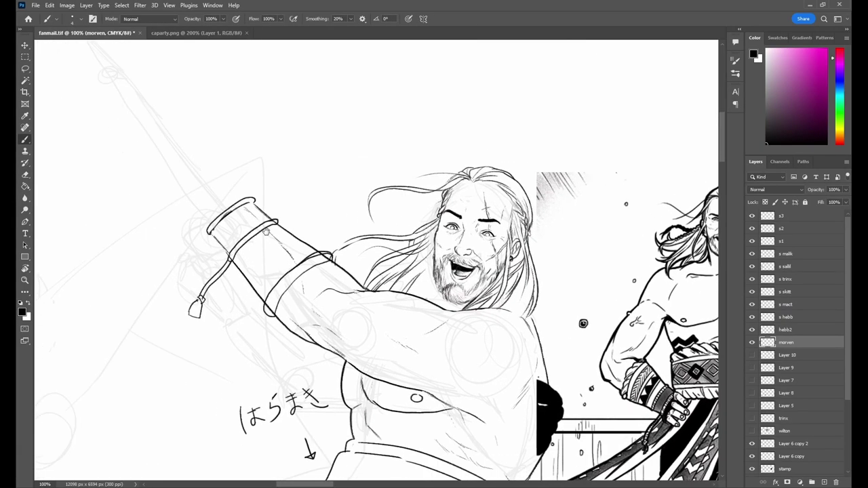
Draw the hip lines and first cloth folds below the waist wrap.
scroll(314, 322, down, 5)
key(ctrl+minus)
mouse_move(318, 265)
mouse_down()
mouse_move(293, 314)
mouse_move(291, 353)
mouse_up()
drag(350, 275, 312, 319)
drag(317, 263, 299, 291)
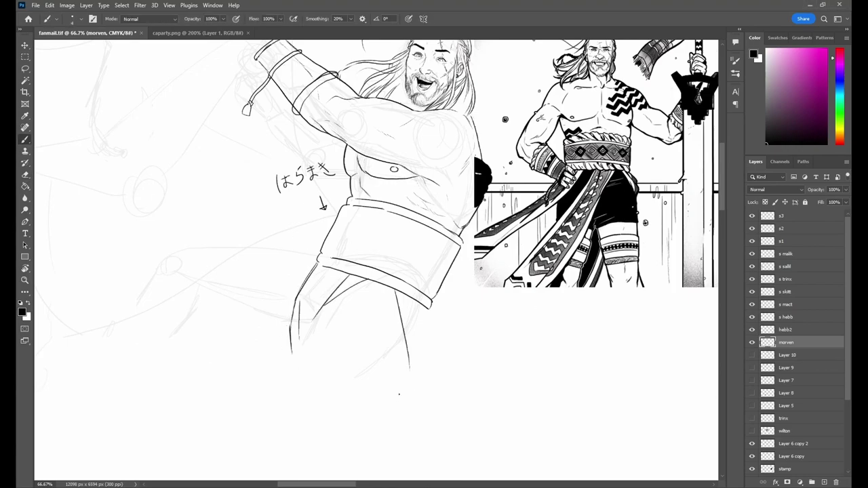
Draw the long cloth sash tails flying out behind the legs from the waist wrap.
scroll(376, 271, left, 2)
drag(371, 261, 82, 349)
mouse_move(464, 301)
mouse_down()
mouse_move(326, 357)
mouse_move(230, 378)
mouse_up()
drag(304, 362, 200, 442)
Outline the bent far leg with its trouser hem and muscle lines, and the lower edge of the near leg.
mouse_move(345, 256)
mouse_down()
mouse_move(345, 298)
mouse_move(183, 330)
mouse_move(187, 305)
mouse_up()
drag(326, 325, 319, 351)
drag(282, 270, 271, 324)
drag(200, 300, 271, 284)
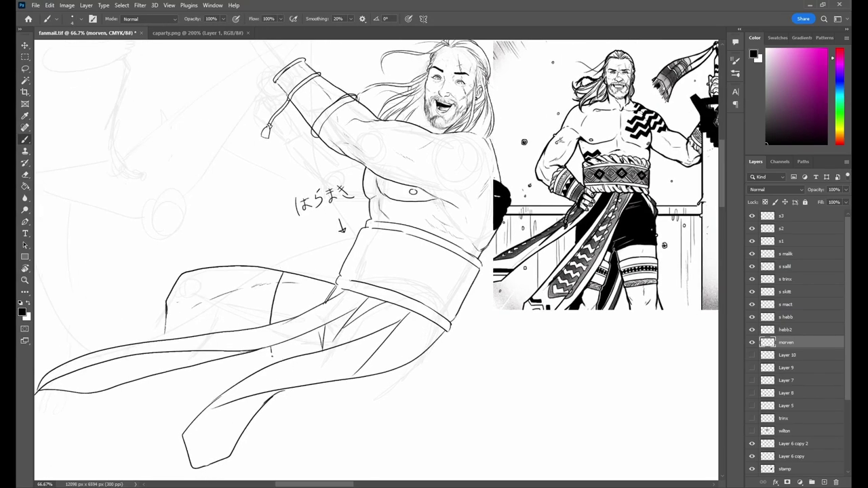
drag(339, 271, 332, 265)
drag(438, 329, 359, 425)
drag(373, 390, 277, 440)
Add a new layer named morven2 above morven and outline the large envelope in front of the figure.
key(ctrl+minus)
key(ctrl+minus)
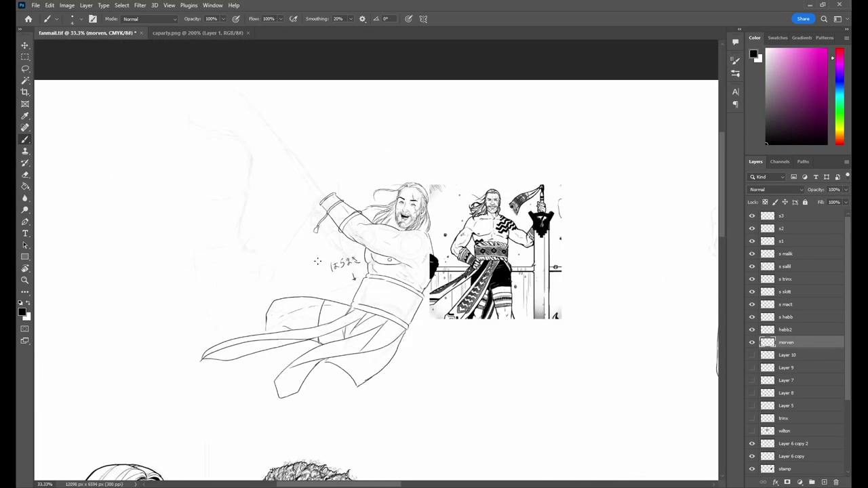
key(ctrl+shift+alt+n)
double_click(786, 342)
text(morven2)
key(Return)
mouse_move(211, 244)
mouse_down()
mouse_move(390, 275)
mouse_move(248, 335)
mouse_up()
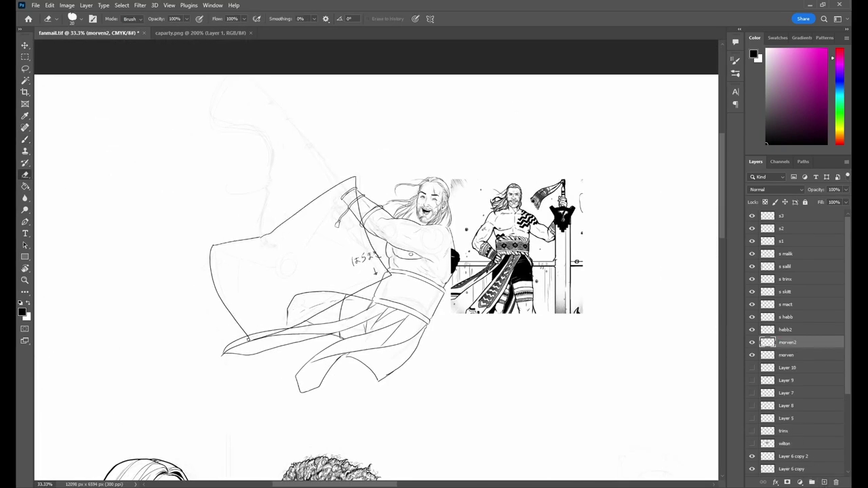
Draw the hook catching the envelope and the water dripping off the envelope's corners.
drag(304, 319, 235, 332)
mouse_move(284, 245)
mouse_down()
mouse_move(272, 197)
mouse_move(265, 216)
mouse_move(285, 245)
mouse_up()
drag(288, 213, 290, 220)
mouse_move(210, 248)
mouse_down()
mouse_move(178, 290)
mouse_move(210, 261)
mouse_up()
drag(267, 342, 234, 372)
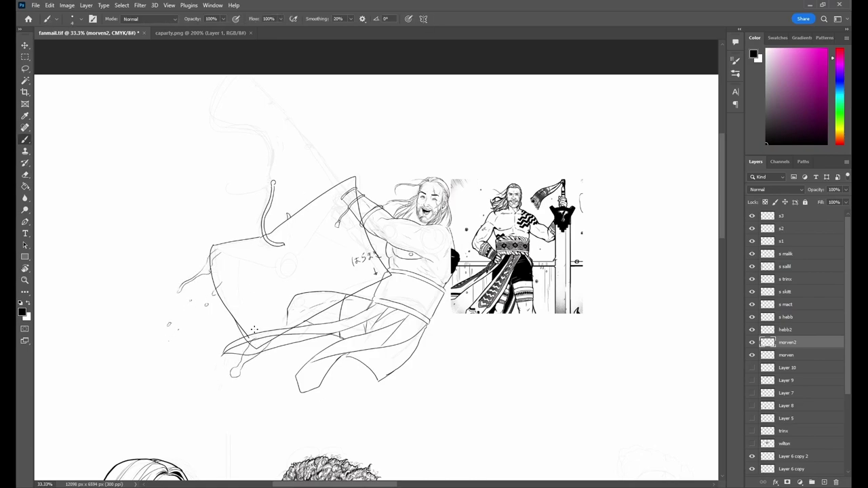
Draw the envelope's flap folds and its round wax seal, with more water drips.
mouse_move(276, 297)
mouse_down()
mouse_move(294, 277)
mouse_move(269, 307)
mouse_up()
mouse_move(285, 242)
mouse_down()
mouse_move(340, 262)
mouse_move(356, 278)
mouse_up()
drag(233, 298, 229, 341)
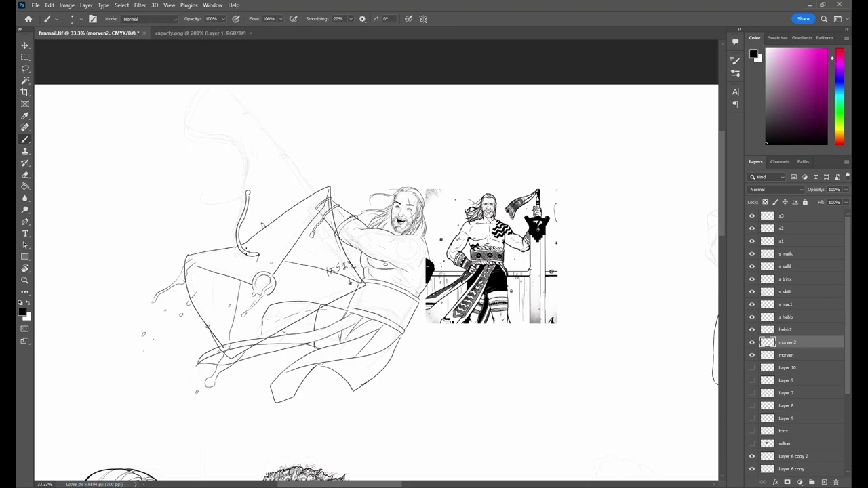
Draw the looping fishing line with its knotted binding and loose end at the hook, and save the file.
mouse_move(247, 197)
mouse_down()
mouse_move(225, 210)
mouse_move(207, 133)
mouse_up()
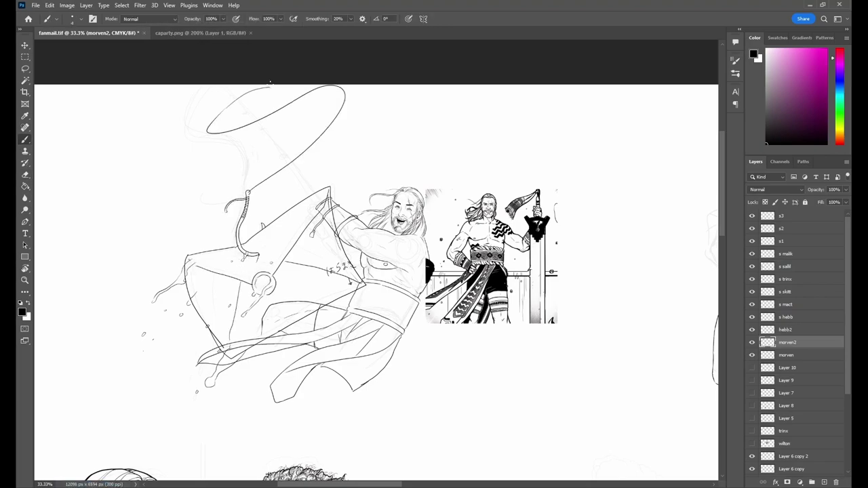
mouse_move(248, 192)
mouse_down()
mouse_move(325, 126)
mouse_move(279, 107)
mouse_move(325, 88)
mouse_move(234, 134)
mouse_move(288, 106)
mouse_move(211, 129)
mouse_move(217, 116)
mouse_move(206, 129)
mouse_move(238, 101)
mouse_up()
key(ctrl+s)
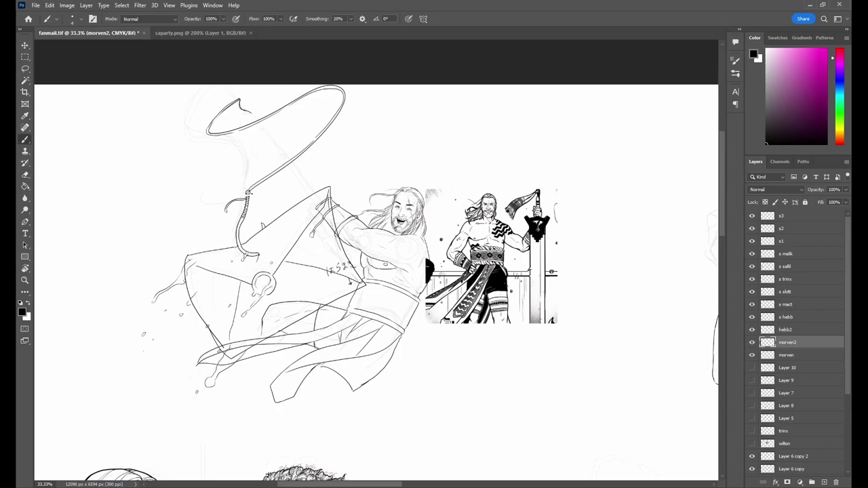
drag(246, 210, 244, 213)
key(e)
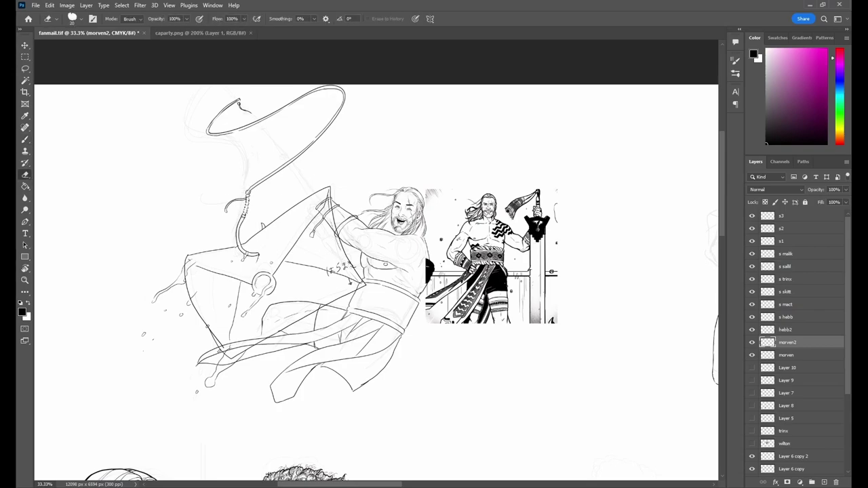
key(ctrl+s)
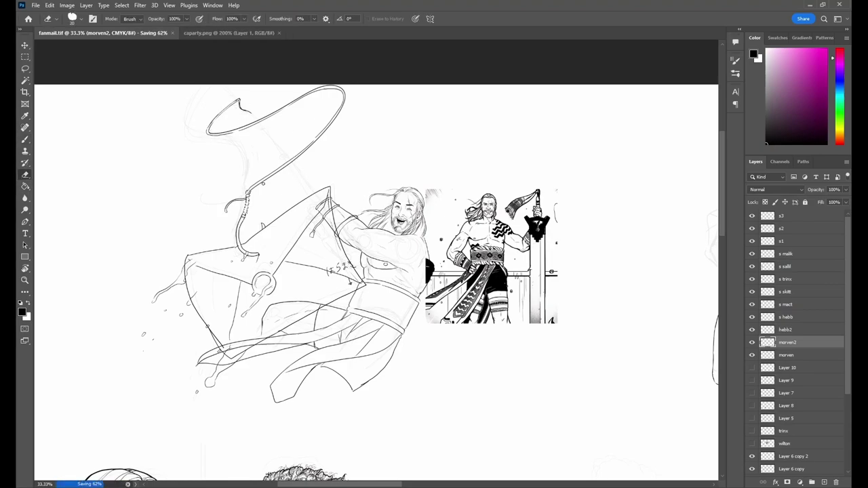
Switch to the morven layer and touch up the line work around the trailing sash.
key(b)
scroll(297, 176, down, 2)
click(787, 354)
scroll(791, 366, down, 2)
key(ctrl+plus)
key(e)
key(b)
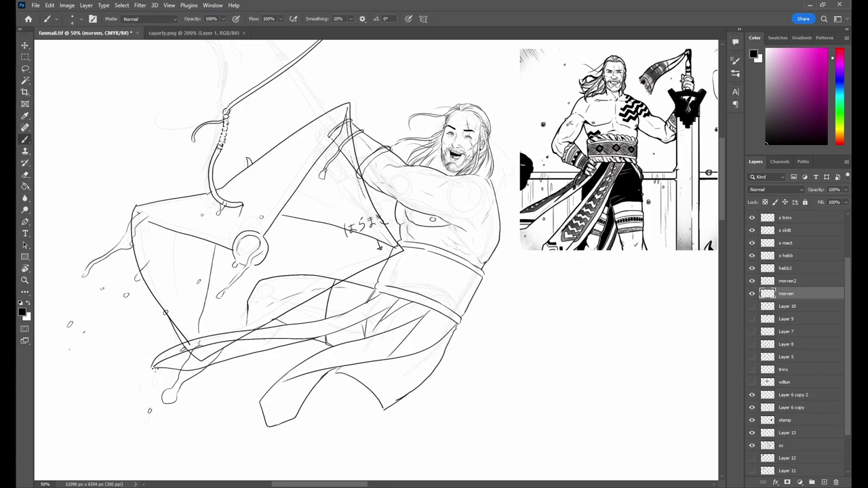
On the morven2 layer, draw rows of zigzag tattoo down the near shoulder and upper arm, and save the file.
scroll(156, 368, up, 4)
click(787, 280)
drag(395, 244, 392, 287)
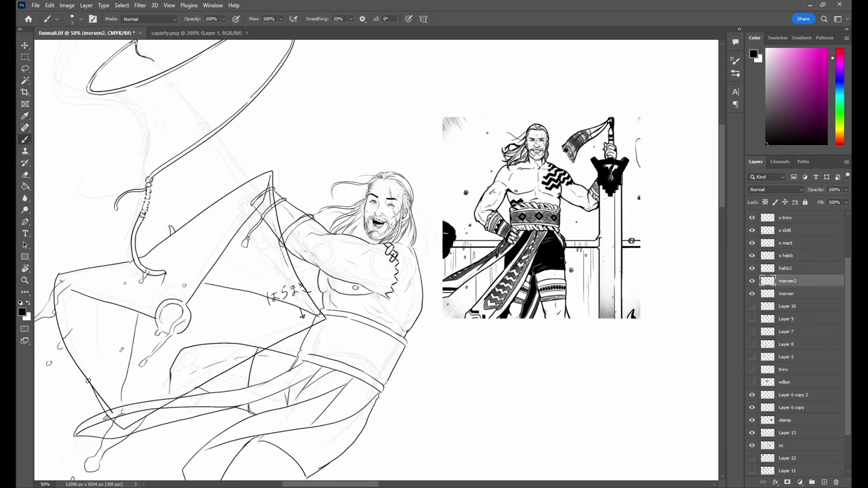
drag(392, 272, 407, 298)
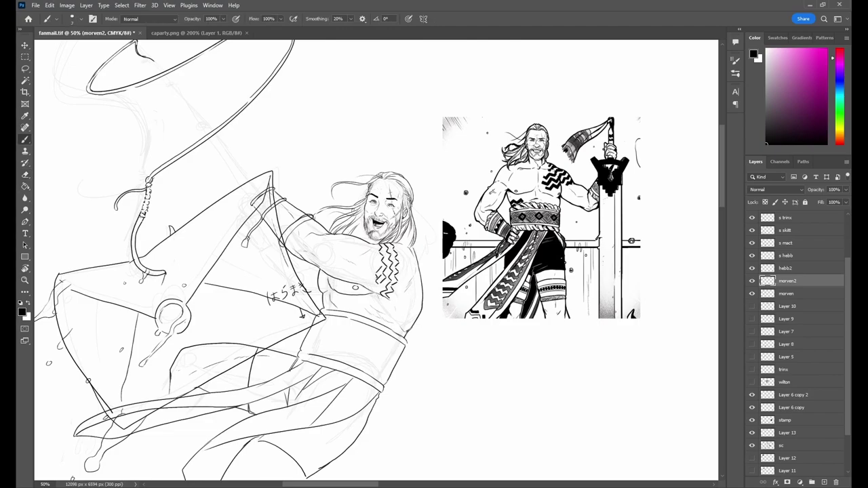
drag(399, 244, 410, 308)
drag(396, 277, 416, 307)
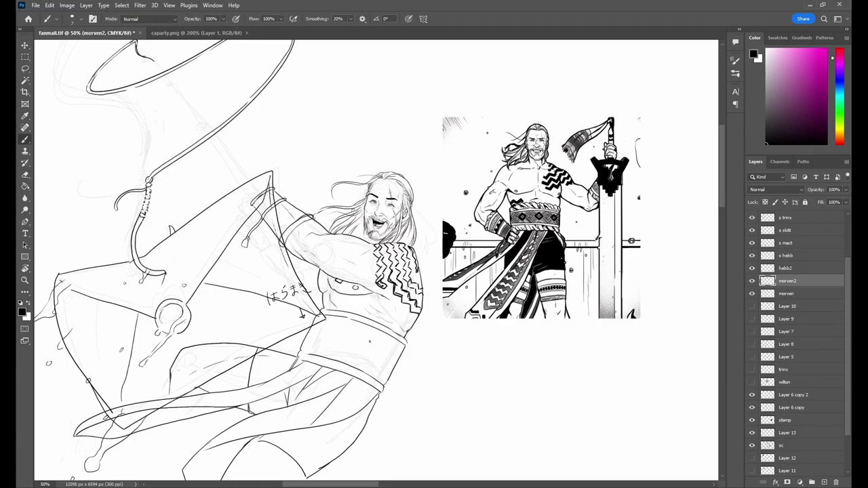
key(ctrl+s)
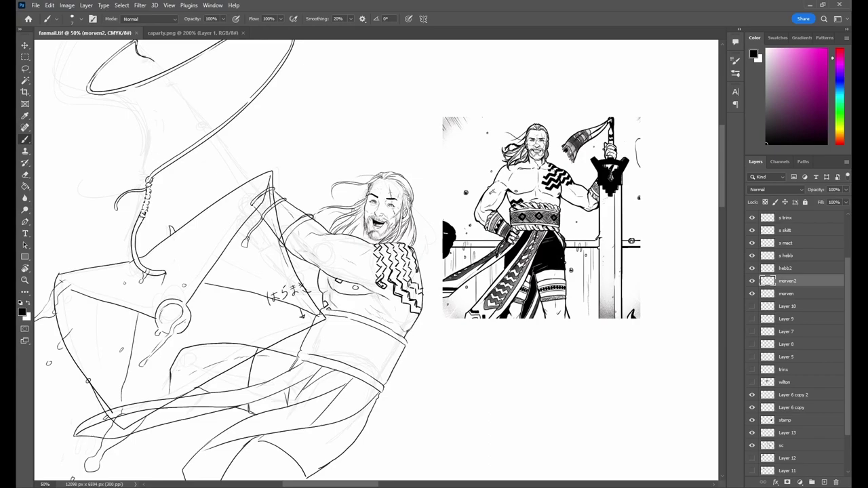
drag(377, 266, 379, 279)
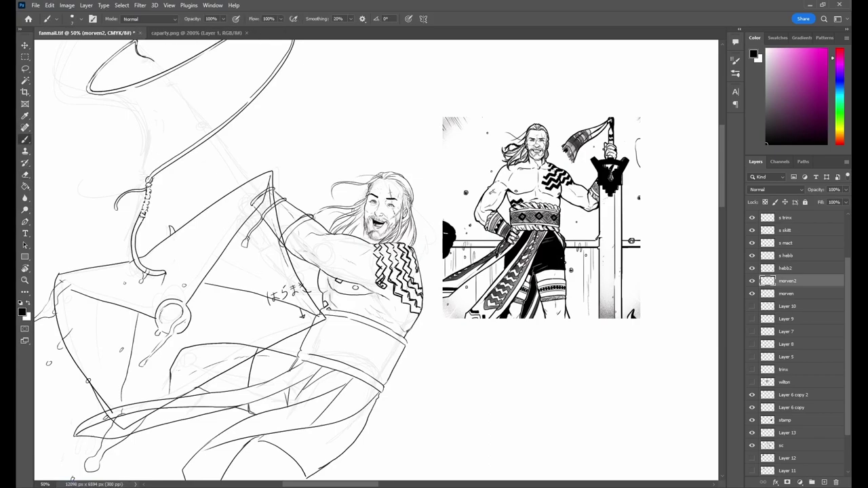
Make the morven layer active by picking its line art on the canvas, and return to the Brush.
drag(264, 369, 307, 297)
drag(276, 85, 320, 198)
key(v)
ctrl+click(307, 179)
ctrl+click(320, 198)
key(b)
key(ctrl+plus)
Draw the clenched near hand and the far hand's curled fingers, undoing stray strokes, and save the file.
mouse_move(309, 270)
mouse_down()
mouse_move(274, 260)
mouse_move(270, 294)
mouse_move(307, 270)
mouse_move(271, 288)
mouse_move(279, 291)
mouse_up()
key(ctrl+z)
key(ctrl+z)
drag(246, 258, 235, 280)
drag(228, 249, 233, 284)
drag(221, 280, 238, 288)
mouse_move(235, 256)
mouse_down()
mouse_move(248, 275)
mouse_move(232, 281)
mouse_move(254, 271)
mouse_move(246, 287)
mouse_up()
key(ctrl+z)
key(ctrl+s)
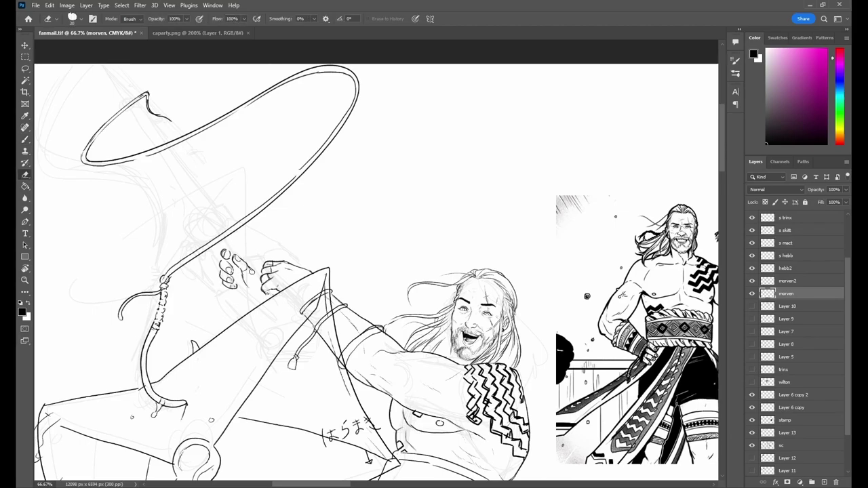
Complete the far hand's palm and wrist beside the clenched hand.
drag(459, 274, 440, 257)
key(e)
key(b)
drag(431, 335, 432, 321)
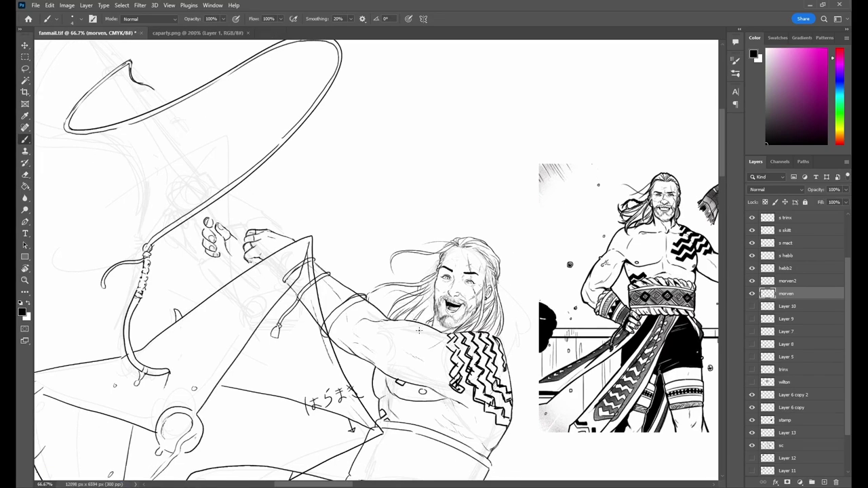
mouse_move(214, 260)
mouse_down()
mouse_move(282, 301)
mouse_move(308, 302)
mouse_up()
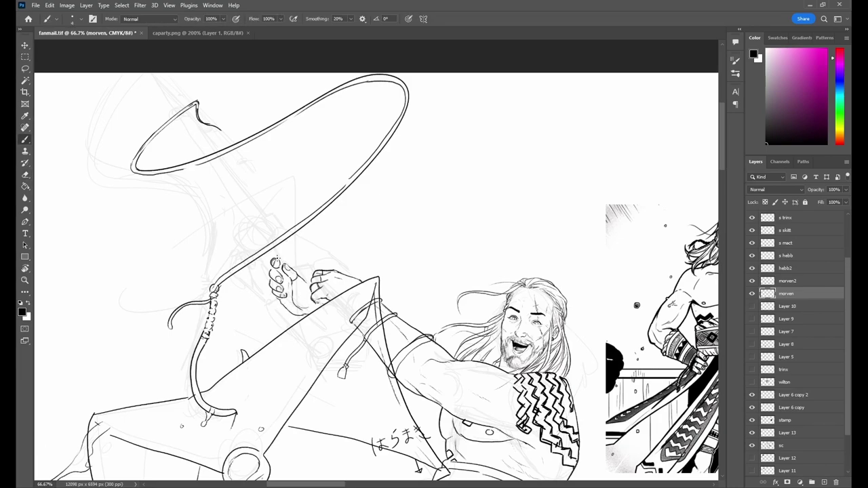
Show the angler photo on Layer 11 and position it behind Morven so its hands can guide his grip.
key(ctrl+minus)
click(787, 432)
click(786, 470)
key(v)
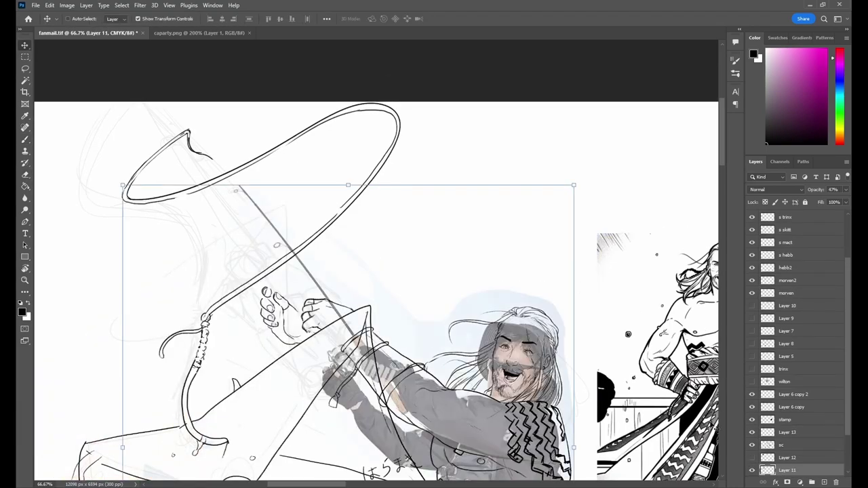
drag(439, 437, 410, 317)
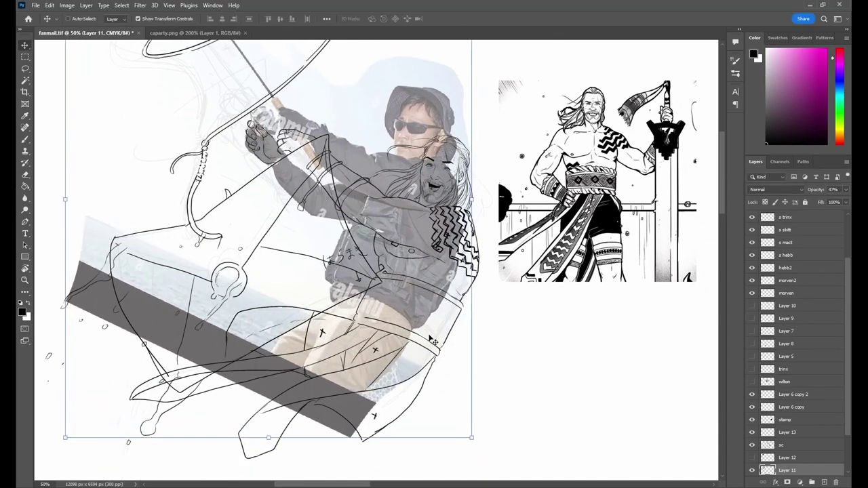
key(ctrl+plus)
key(ctrl+plus)
On the morven layer, shift the far hand to match the photo's gloved hand and begin outlining the fishing reel.
click(786, 293)
key(b)
key(v)
mouse_move(339, 262)
mouse_down()
mouse_move(328, 215)
mouse_move(348, 239)
mouse_up()
key(b)
key(ctrl+d)
drag(269, 198, 252, 232)
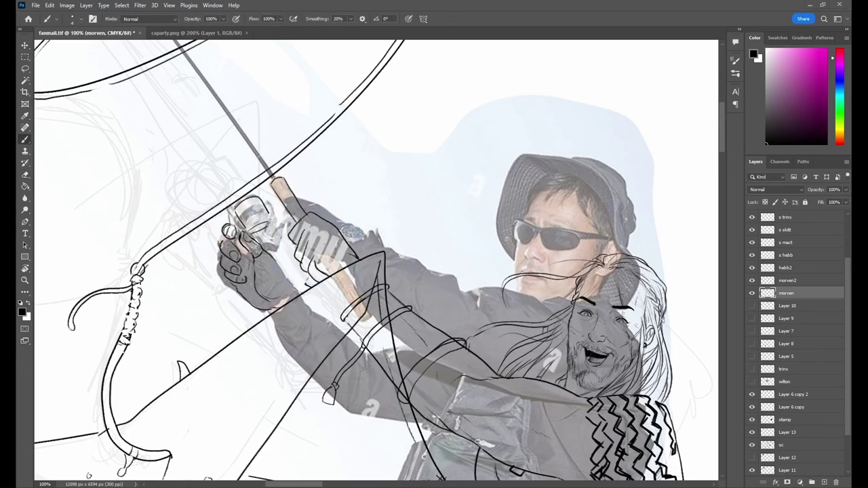
Paste the fishing rod photo as a layer above Layer 12, rotate it beside the envelope, and return to brushing on the morven layer.
click(786, 457)
key(ctrl+minus)
key(ctrl+v)
key(ctrl+t)
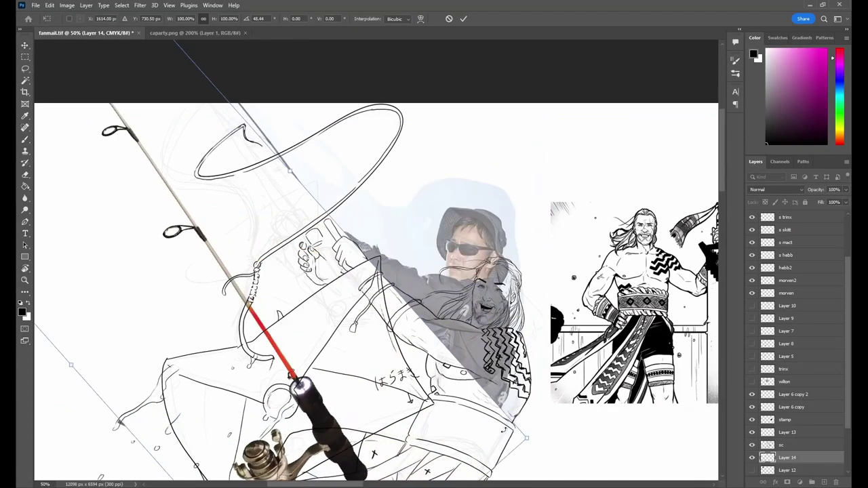
key(Return)
key(ctrl+plus)
click(786, 292)
key(b)
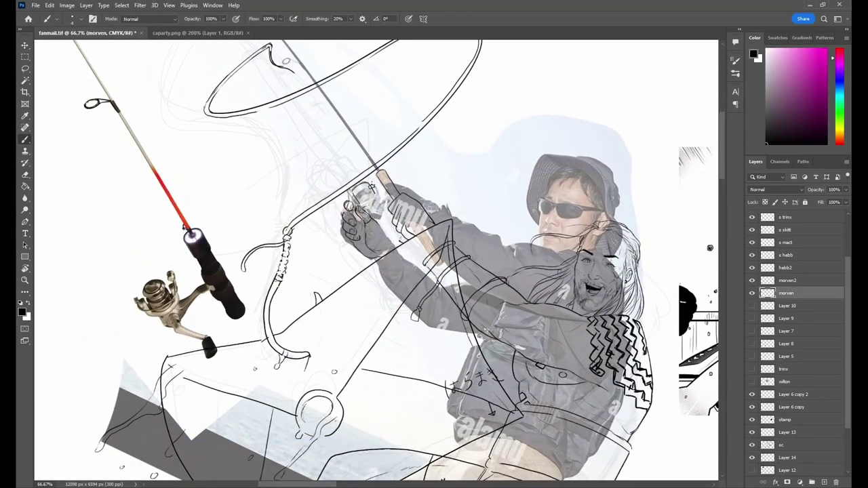
Draw the fishing reel with its crank between the hands and redraw the near hand gripping the rod handle.
drag(372, 197, 385, 214)
drag(348, 215, 354, 260)
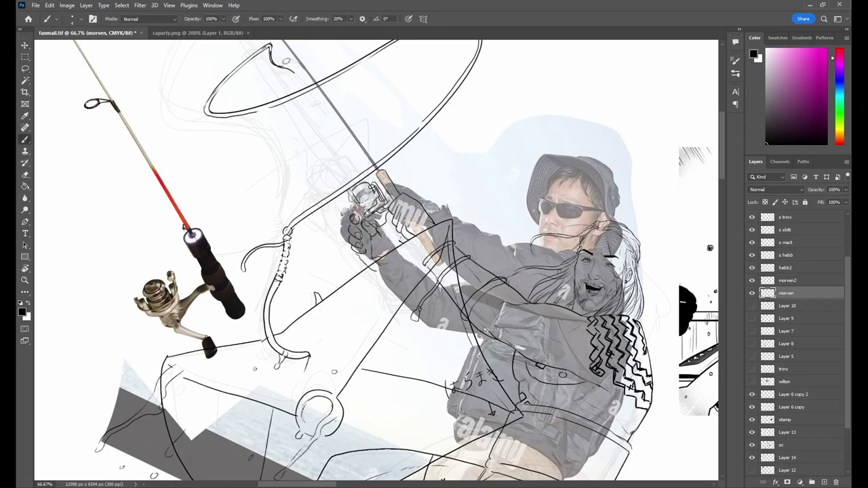
drag(369, 194, 376, 203)
drag(710, 247, 691, 265)
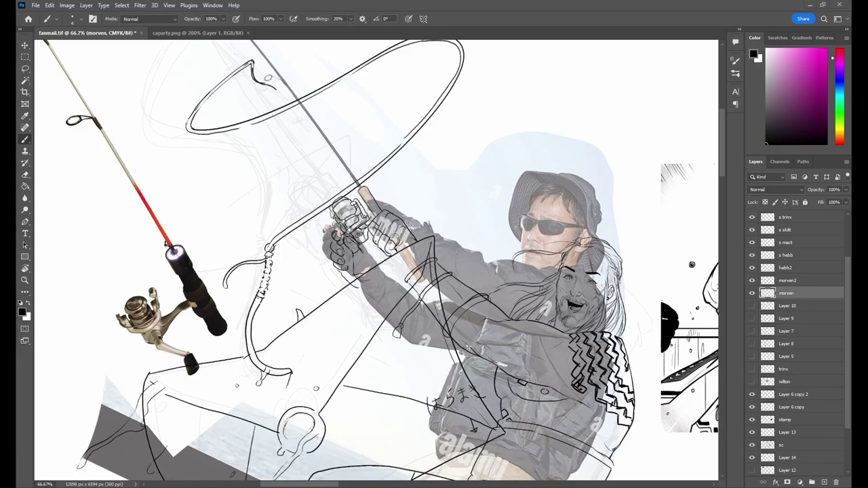
drag(407, 258, 391, 270)
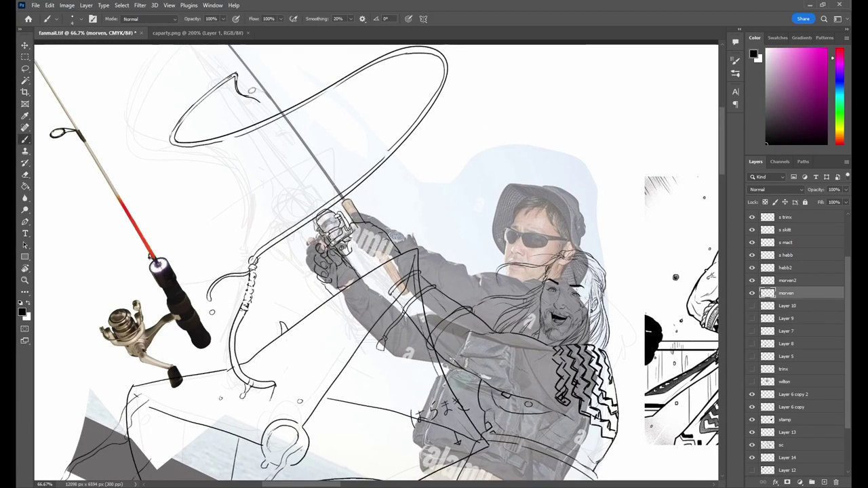
mouse_move(366, 234)
mouse_down()
mouse_move(388, 241)
mouse_move(378, 258)
mouse_move(361, 252)
mouse_up()
Hide the angler photo on Layer 11 and erase the cord loops and ties hanging around the near forearm.
key(e)
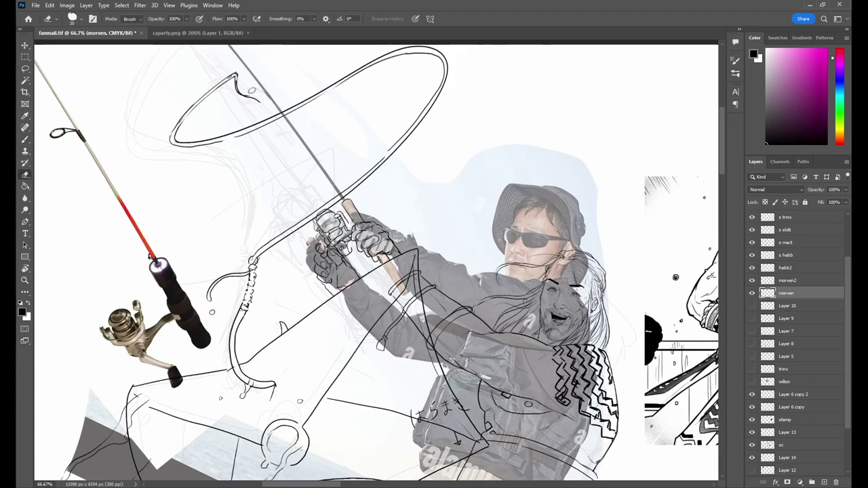
scroll(751, 459, down, 2)
click(751, 419)
scroll(376, 252, up, 1)
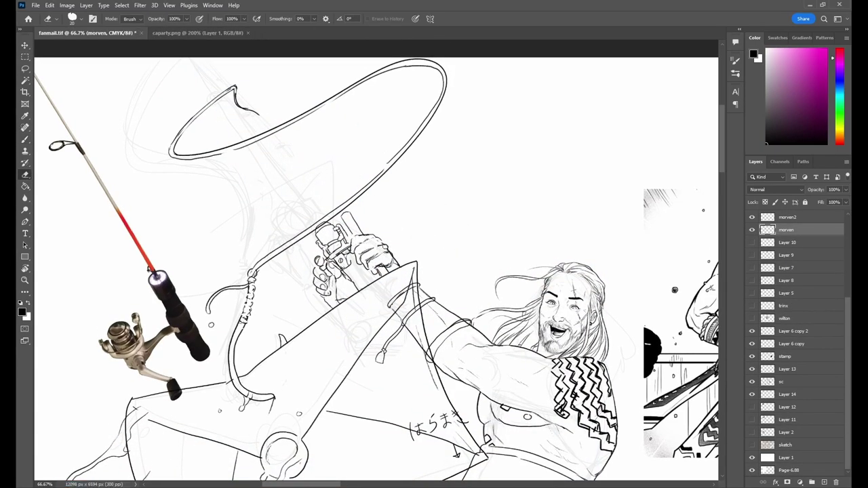
mouse_move(410, 285)
mouse_down()
mouse_move(397, 342)
mouse_move(423, 290)
mouse_up()
Draw the rod shaft as two long parallel lines, select it, and rotate it to extend up from the reel.
scroll(475, 271, up, 3)
scroll(474, 271, right, 5)
scroll(610, 204, right, 7)
key(l)
scroll(709, 188, left, 8)
scroll(475, 271, up, 1)
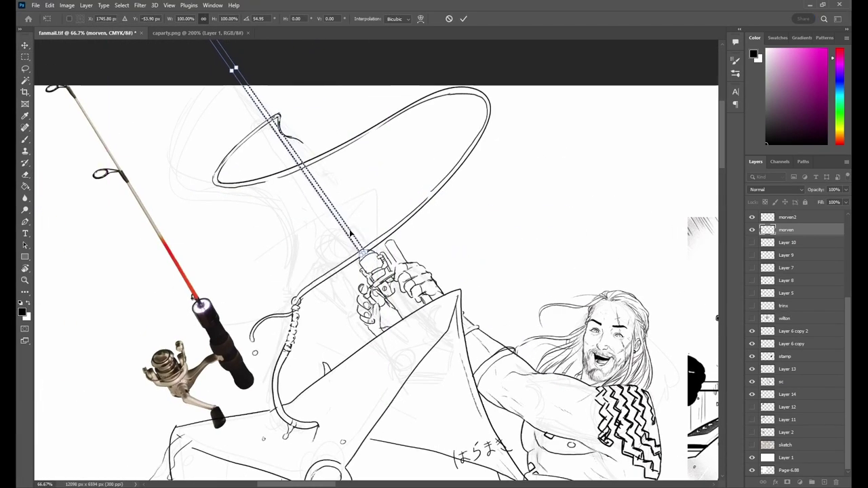
On the morven2 layer, free transform the fishing line, hook and envelope to reshape the line's loop around the rod.
key(b)
key(ctrl+minus)
key(ctrl+minus)
key(alt+bracketright)
key(l)
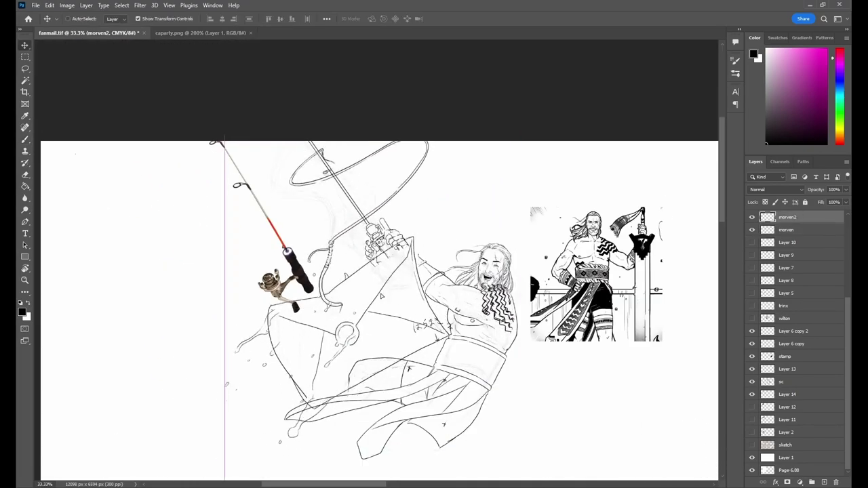
key(ctrl+t)
key(Return)
key(b)
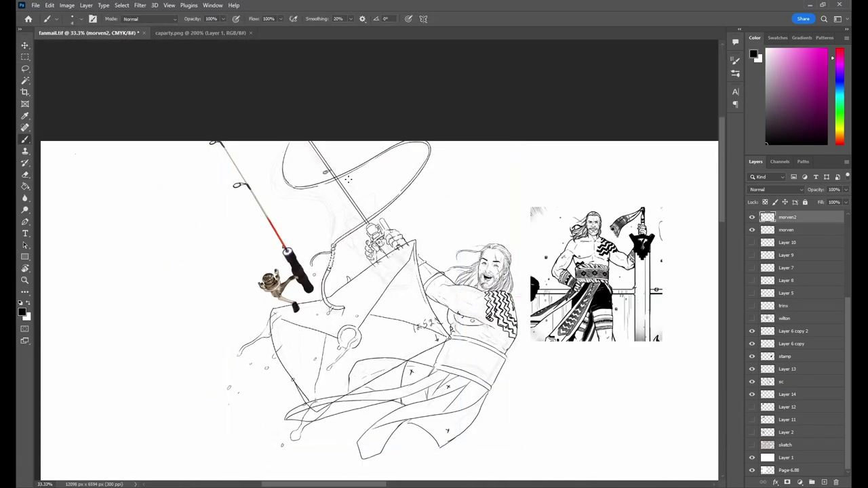
On the morven layer, draw a twisted rope trim along the waist sash's upper edge and start its lower rope.
key(alt+bracketleft)
drag(486, 327, 433, 275)
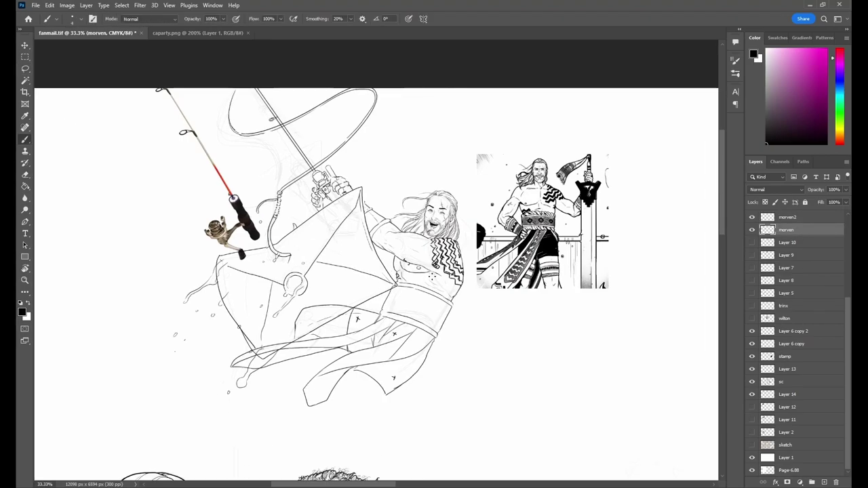
scroll(433, 274, up, 3)
key(e)
mouse_move(316, 306)
mouse_down()
mouse_move(400, 332)
mouse_move(427, 352)
mouse_up()
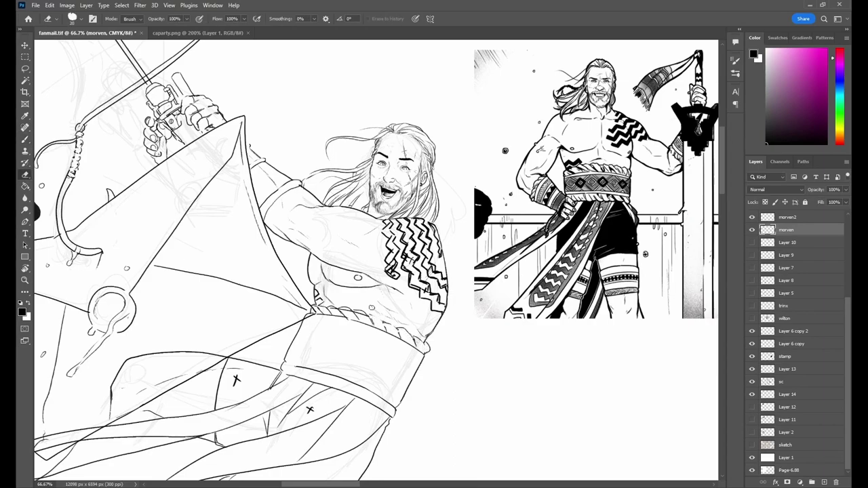
key(b)
drag(282, 365, 384, 412)
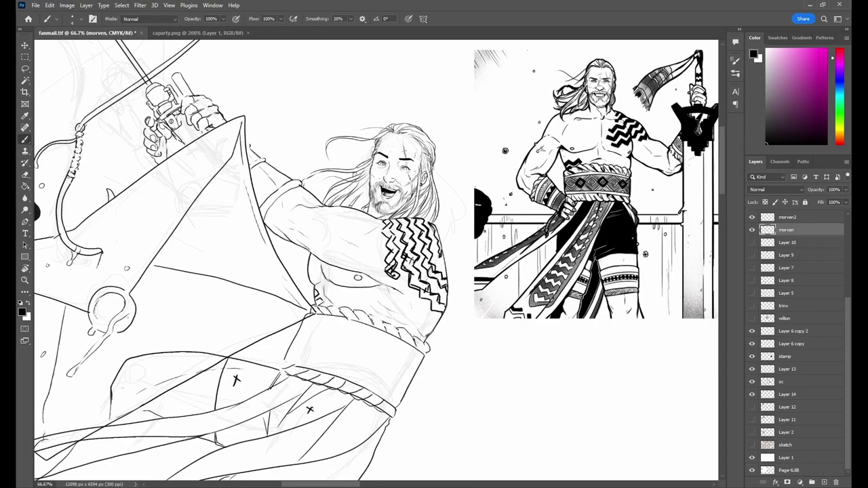
Clean up the lower rope trim, draw the border lines inside both sash edges, and save the file.
key(e)
drag(298, 377, 357, 398)
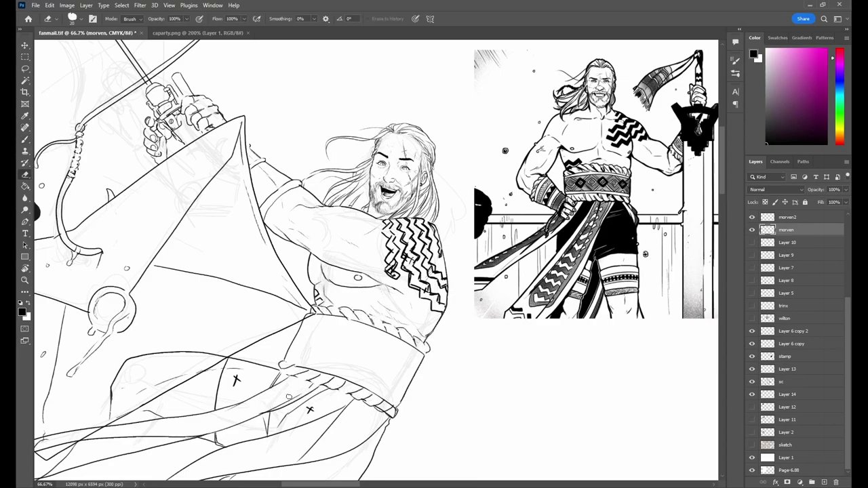
drag(290, 396, 392, 416)
key(b)
drag(287, 357, 397, 400)
drag(305, 320, 420, 354)
drag(379, 285, 393, 256)
key(ctrl+s)
Draw a diamond lattice across the waist sash with small nested squares where the lines cross.
drag(314, 305, 343, 332)
drag(379, 303, 347, 342)
drag(397, 326, 361, 342)
drag(431, 322, 399, 361)
drag(306, 301, 319, 313)
drag(340, 309, 352, 325)
drag(380, 323, 394, 339)
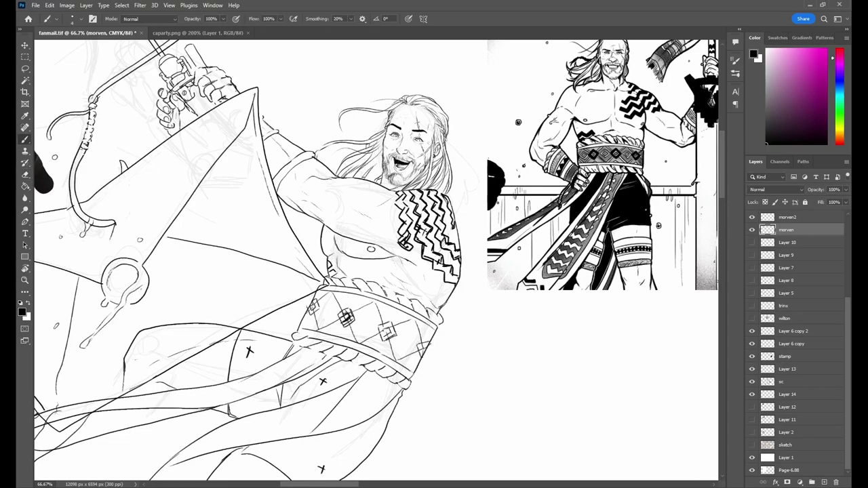
Double the lattice lines on the waist sash, erasing where they overlap the square motifs.
key(e)
key(b)
drag(312, 316, 340, 330)
drag(347, 326, 352, 339)
key(e)
key(b)
drag(351, 300, 379, 311)
drag(374, 302, 385, 325)
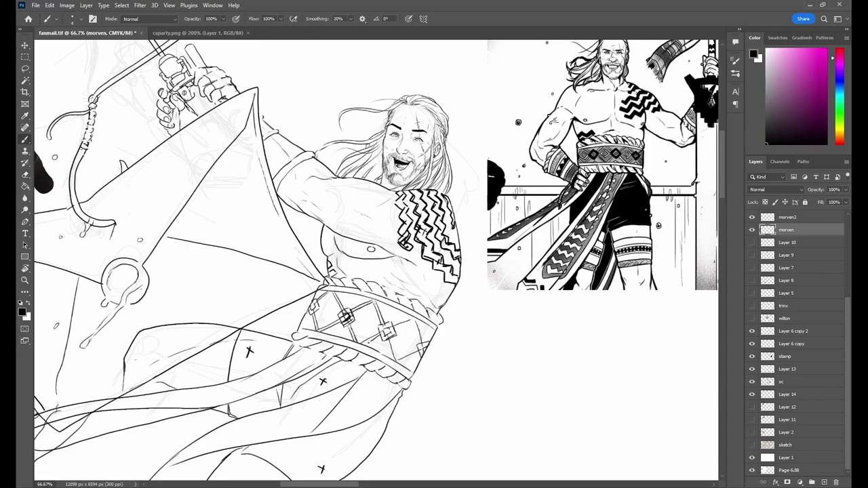
Fill the remaining sash diamonds with nested squares and draw a banded zigzag bracer on the near forearm.
drag(398, 362, 419, 354)
drag(394, 330, 411, 323)
key(ctrl+z)
drag(325, 305, 329, 311)
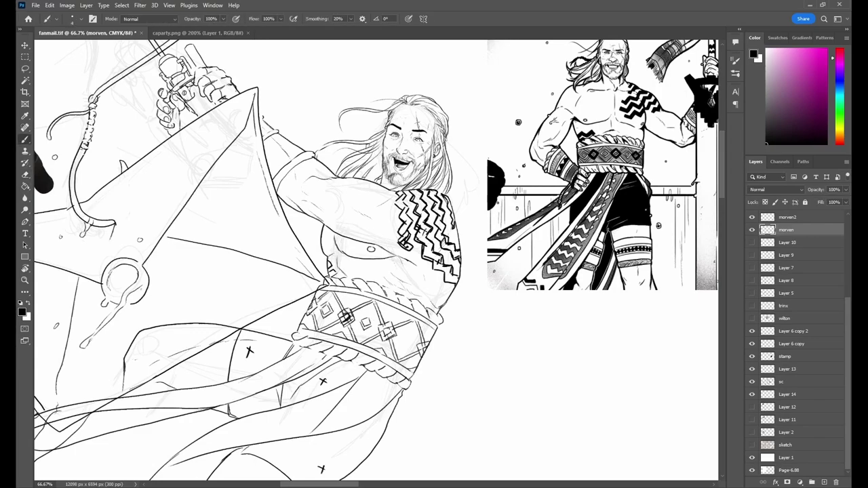
mouse_move(284, 154)
mouse_down()
mouse_move(312, 244)
mouse_move(329, 236)
mouse_move(313, 225)
mouse_up()
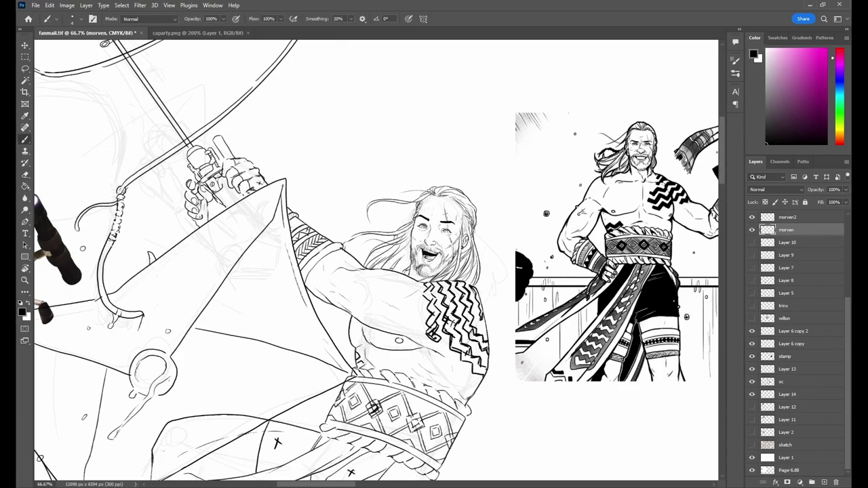
Refine the reel's spool and move the rod shaft over so it meets the handle.
drag(200, 159, 255, 281)
ctrl+click(226, 174)
key(e)
ctrl+click(226, 175)
drag(226, 174, 159, 52)
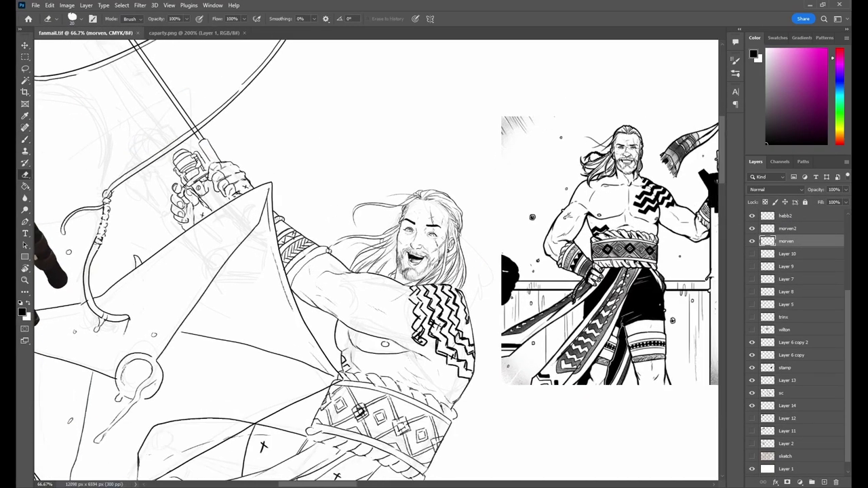
Erase the parts of Morven's skirt and sash lines that show through the envelope.
key(b)
drag(297, 281, 264, 222)
key(e)
mouse_move(339, 305)
mouse_down()
mouse_move(368, 237)
mouse_move(485, 151)
mouse_move(508, 160)
mouse_up()
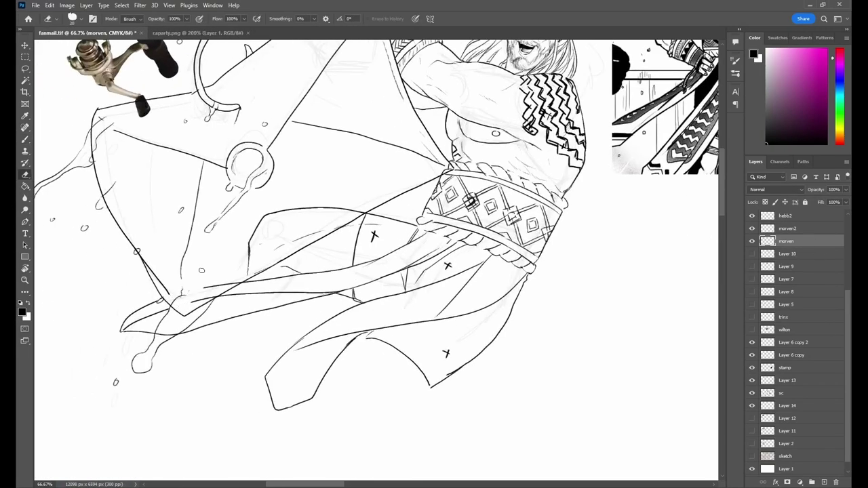
mouse_move(349, 174)
mouse_down()
mouse_move(327, 218)
mouse_move(457, 299)
mouse_move(482, 279)
mouse_up()
On the morven2 layer, erase the envelope edges that cross the drips.
key(b)
key(alt+bracketright)
key(e)
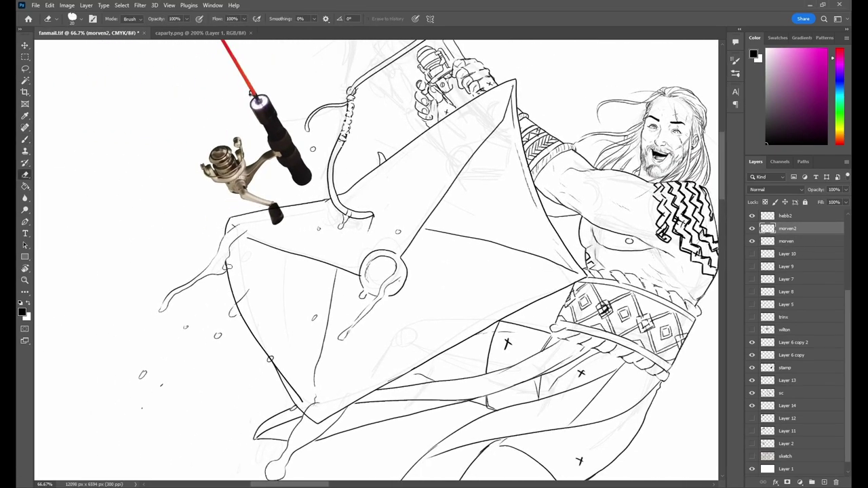
drag(226, 261, 196, 184)
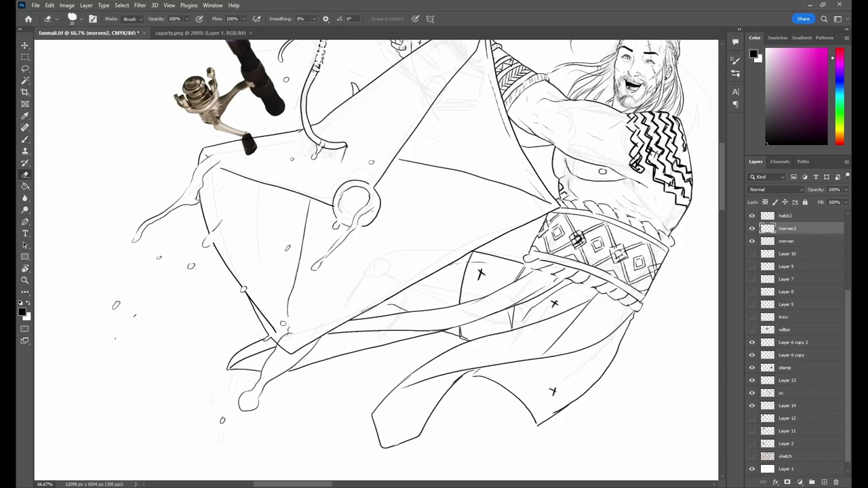
mouse_move(361, 225)
mouse_down()
mouse_move(298, 341)
mouse_move(294, 429)
mouse_up()
drag(268, 232, 260, 243)
Redraw the thread binding on the hook's shank and tidy the edges of the looping fishing line.
key(b)
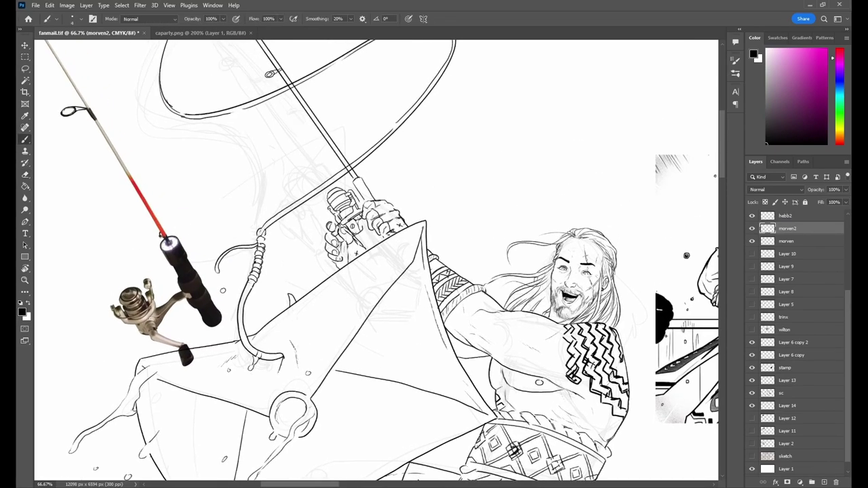
key(e)
key(b)
drag(255, 281, 244, 302)
key(e)
drag(401, 119, 354, 185)
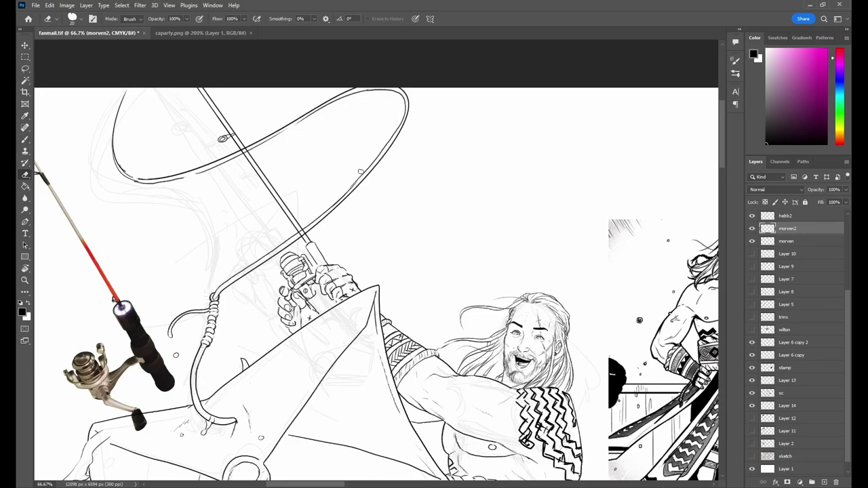
On the morven layer, tidy the rod where the line crosses it, and hide the rough sketch on layer sc.
key(alt+bracketleft)
drag(215, 153, 206, 141)
key(b)
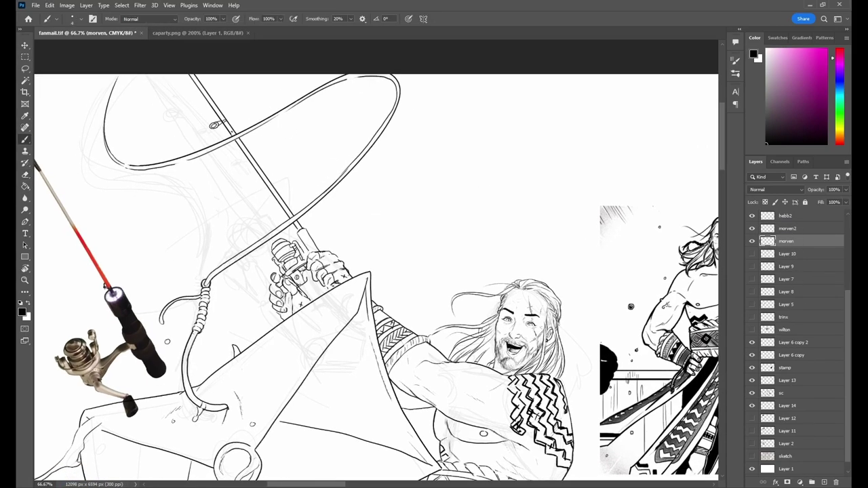
click(751, 393)
click(751, 393)
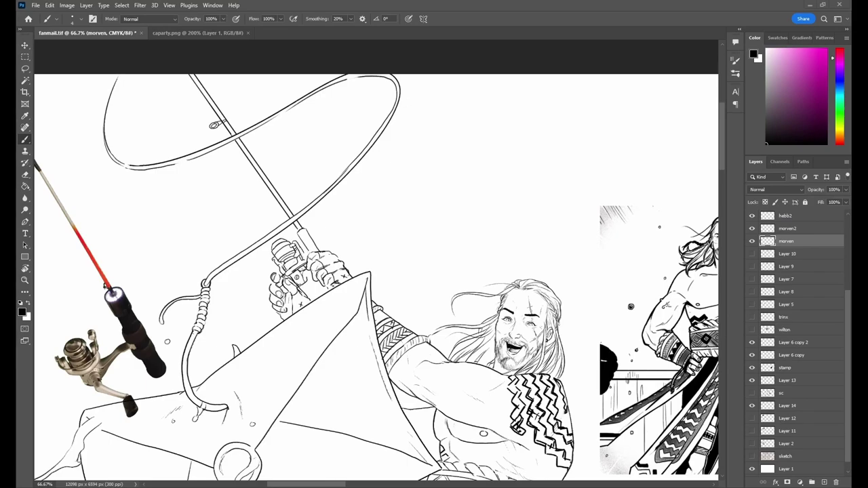
Draw a thin line running alongside the rod shaft down to the reel, and save the file.
drag(193, 88, 234, 143)
key(e)
key(ctrl+s)
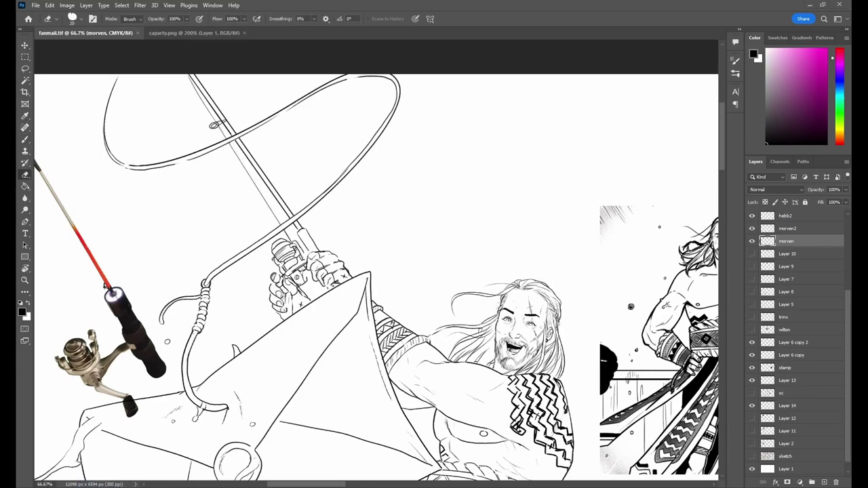
Draw the thigh outline and fold lines beneath the hanging sash tail on the morven layer.
key(b)
scroll(475, 271, down, 3)
key(ctrl+minus)
key(ctrl+minus)
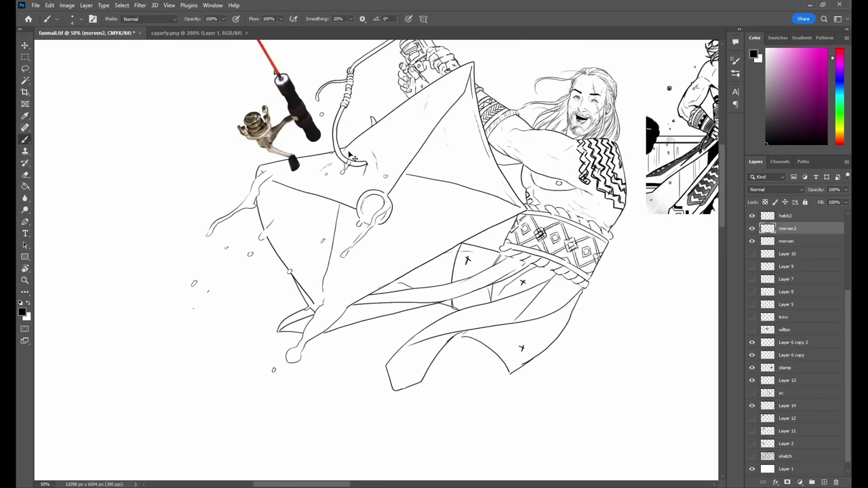
scroll(431, 349, up, 3)
drag(431, 349, 400, 324)
key(ctrl+plus)
key(ctrl+plus)
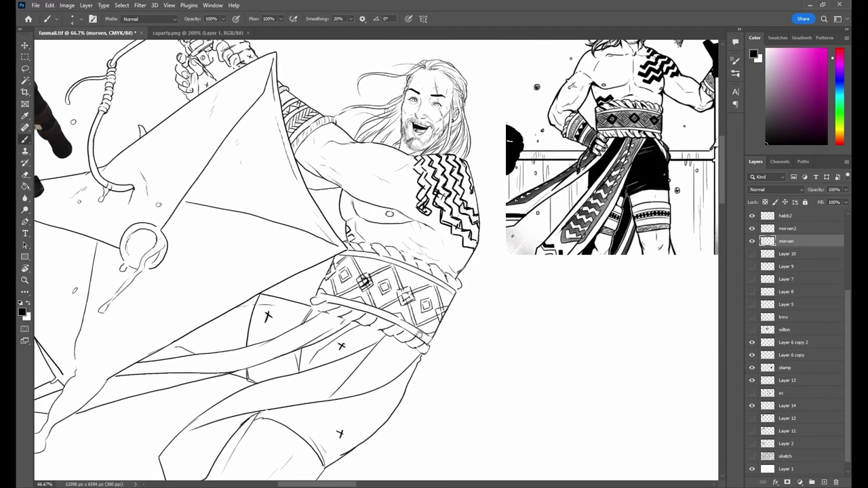
scroll(345, 364, left, 3)
scroll(345, 364, down, 3)
scroll(345, 364, left, 3)
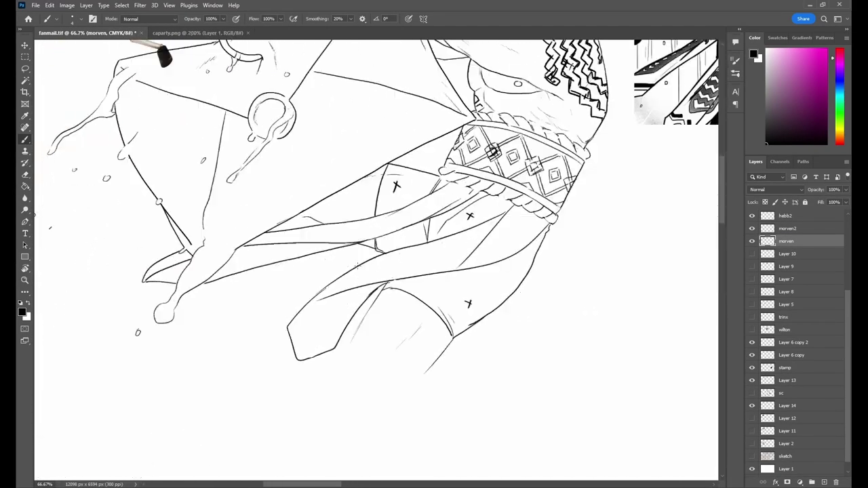
Draw border lines, zigzags and a square motif on the front sash tail, following the reference costume.
scroll(329, 336, up, 3)
scroll(329, 337, right, 3)
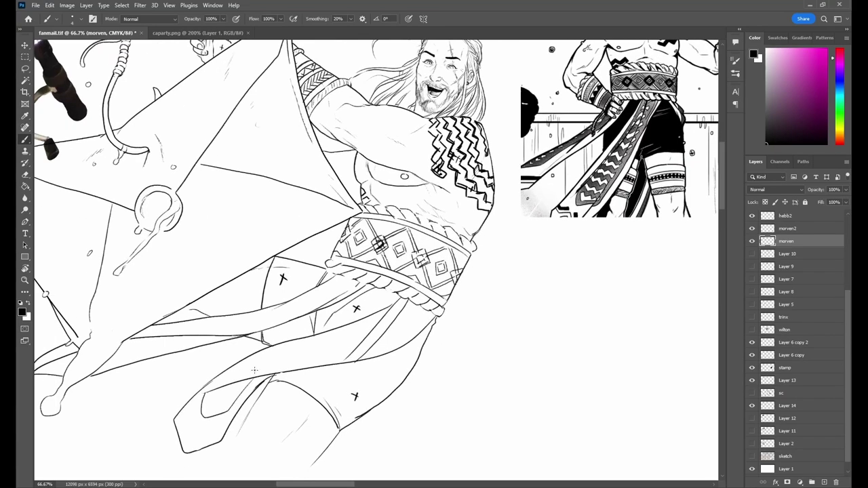
drag(195, 416, 208, 425)
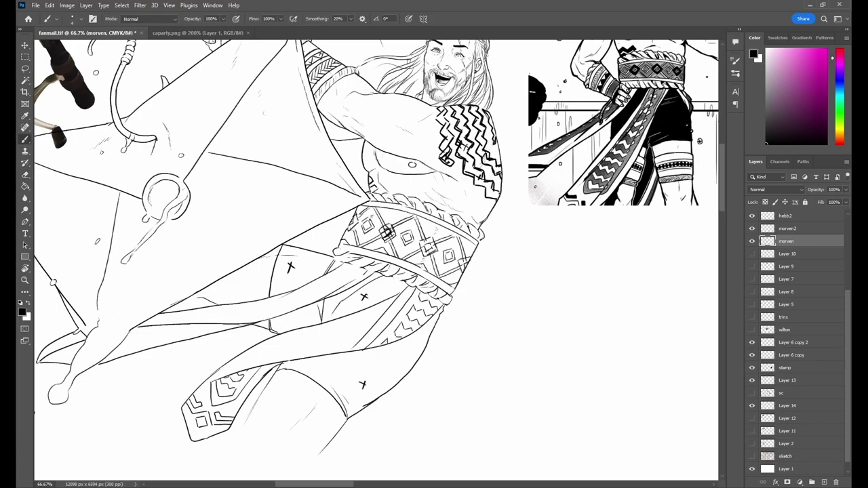
Decorate the trailing sash tail with a block pattern and the far thigh with a crisscross band, and save the file.
drag(227, 319, 287, 296)
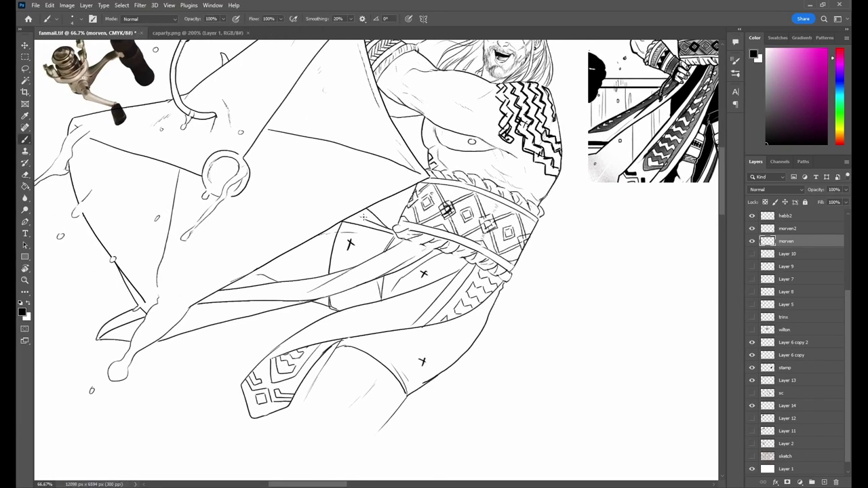
drag(234, 289, 259, 261)
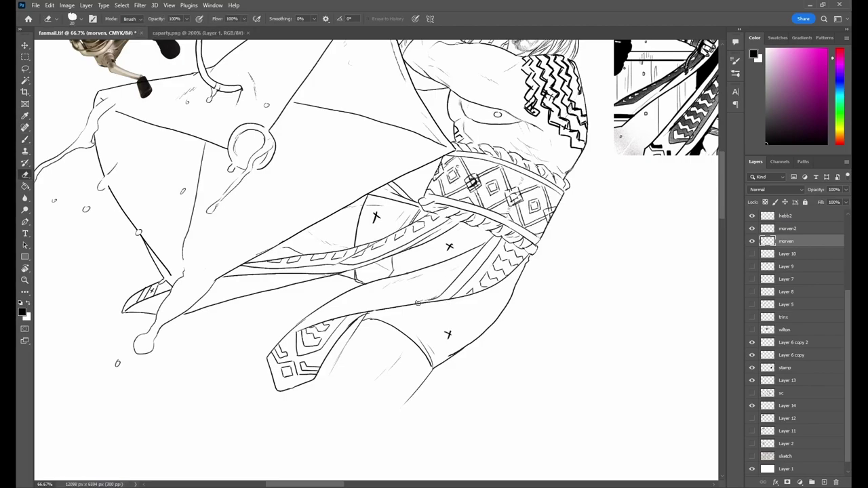
drag(218, 296, 288, 271)
key(ctrl+s)
mouse_move(346, 253)
mouse_down()
mouse_move(239, 285)
mouse_move(202, 307)
mouse_up()
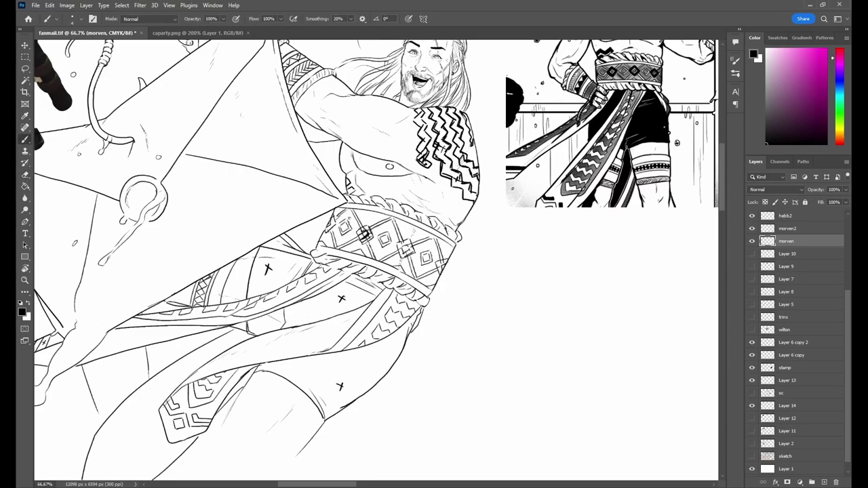
Outline the wrap around the near thigh and the knee below it on the morven layer, and save the file.
scroll(397, 170, down, 2)
scroll(406, 194, up, 1)
scroll(322, 290, down, 3)
scroll(322, 290, up, 2)
mouse_move(322, 290)
mouse_down()
mouse_move(305, 315)
mouse_move(375, 328)
mouse_up()
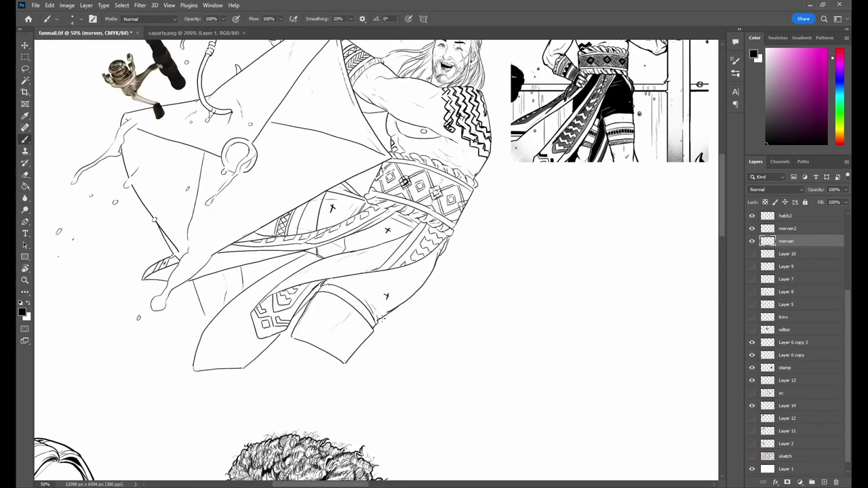
drag(345, 363, 328, 384)
drag(291, 342, 319, 393)
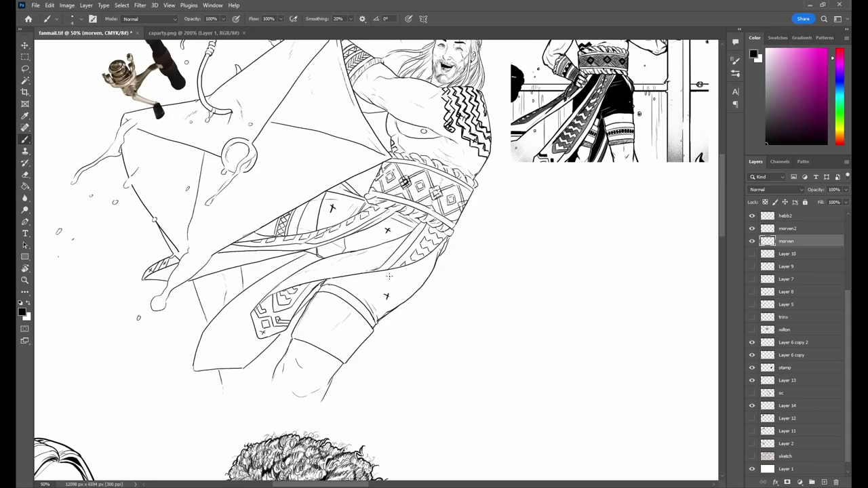
drag(386, 268, 421, 404)
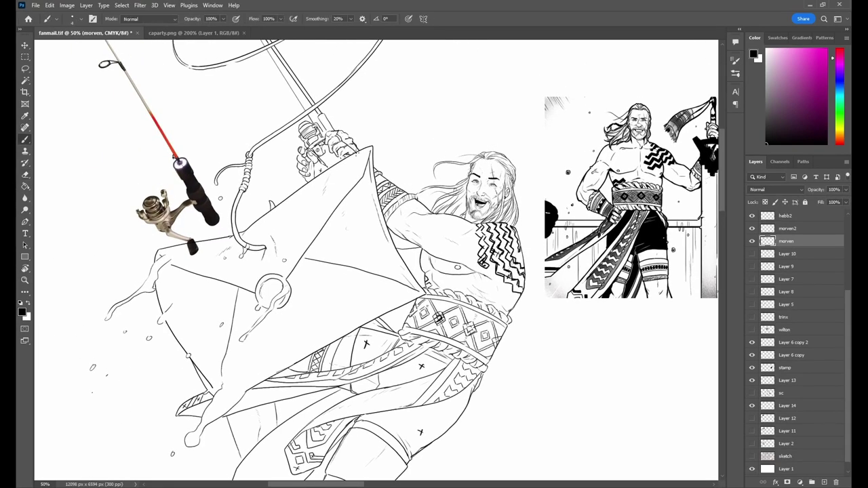
drag(309, 178, 290, 113)
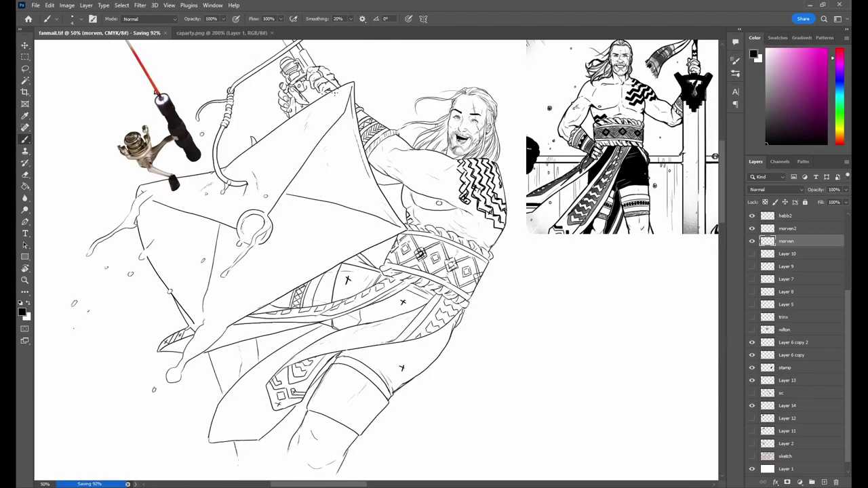
mouse_move(388, 402)
mouse_down()
mouse_move(372, 327)
mouse_move(337, 364)
mouse_up()
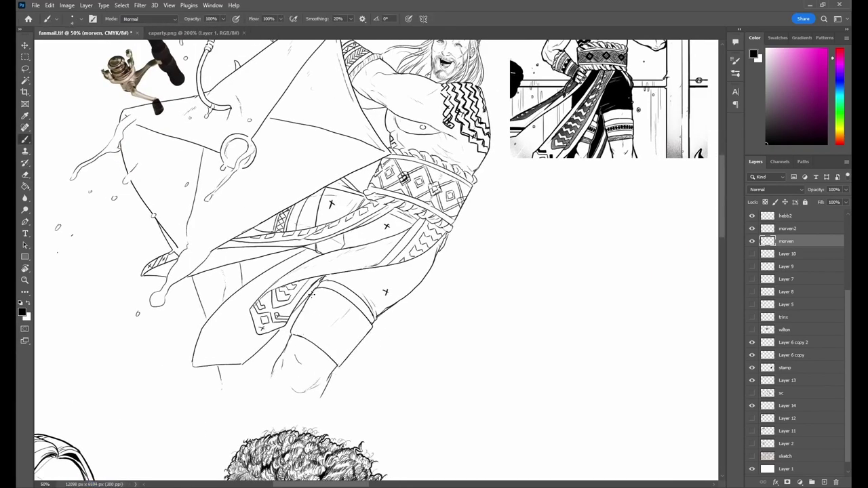
Divide the near thigh wrap into bands, fill them with crisscross and chevron patterns, and save the file.
drag(294, 324, 345, 347)
drag(318, 293, 369, 316)
mouse_move(309, 302)
mouse_down()
mouse_move(369, 327)
mouse_move(359, 342)
mouse_up()
key(ctrl+z)
key(e)
key(b)
drag(313, 298, 340, 315)
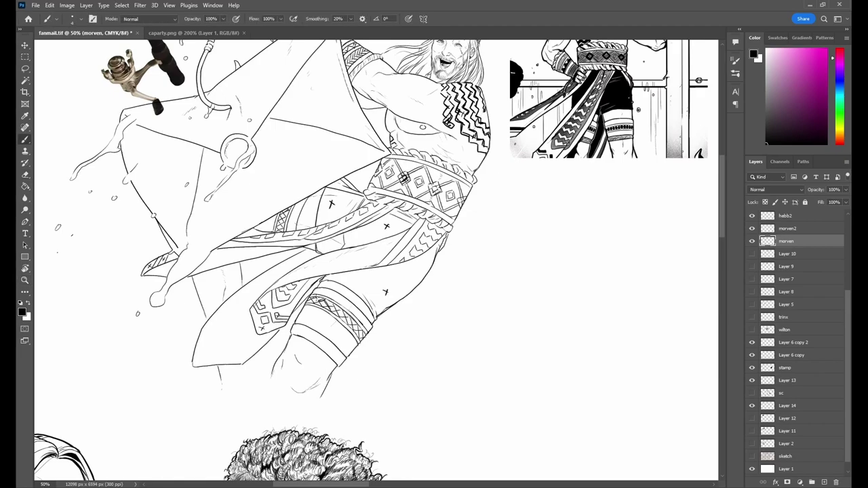
drag(329, 331, 301, 353)
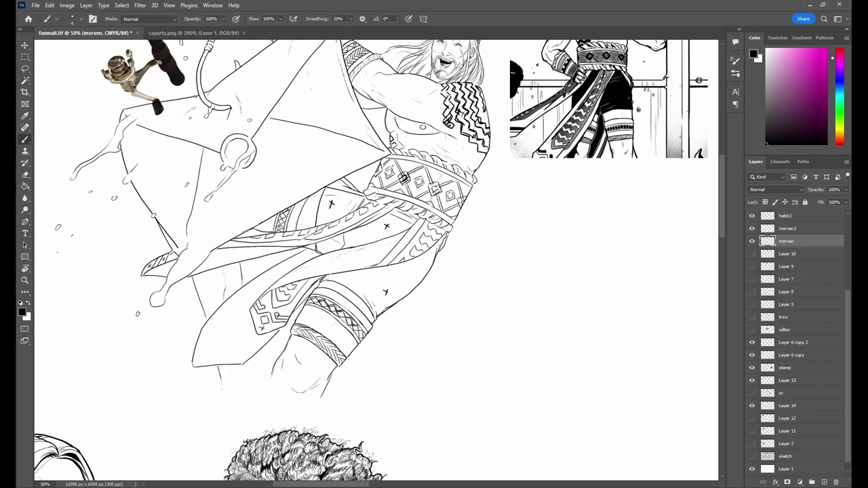
drag(376, 264, 428, 306)
key(ctrl+s)
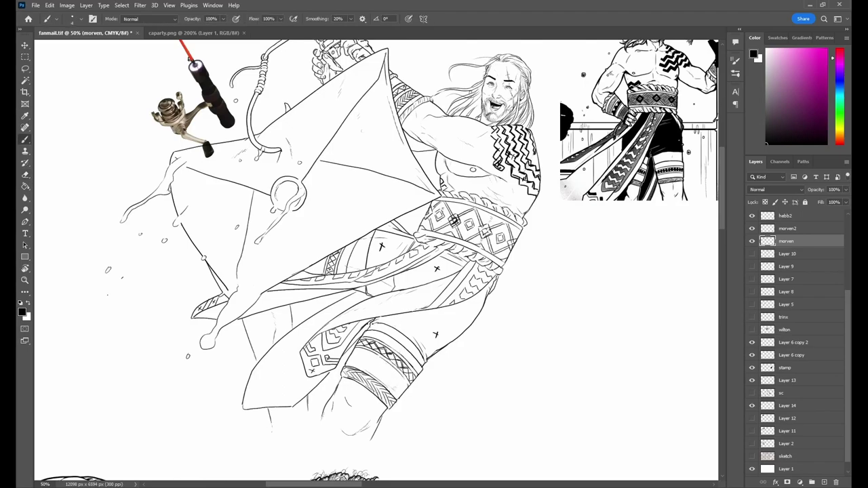
drag(426, 360, 483, 309)
drag(257, 370, 265, 434)
key(ctrl+s)
Switch to the back-view figure on the hebb2 layer, mark the upper vest with an x, and save the file.
key(ctrl+minus)
drag(473, 307, 310, 307)
key(ctrl+plus)
scroll(795, 239, up, 2)
click(786, 264)
key(v)
ctrl+click(767, 264)
key(ctrl+d)
key(e)
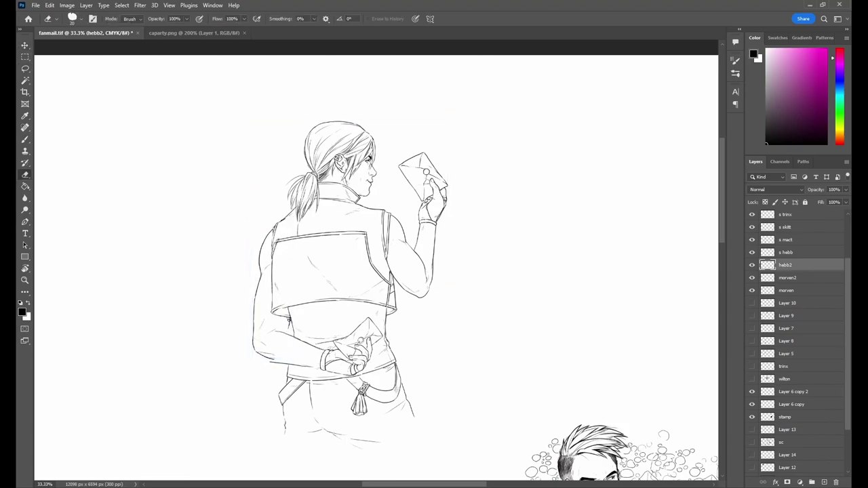
key(b)
key(v)
ctrl+click(767, 265)
key(ctrl+d)
key(b)
key(ctrl+s)
Show the colour reference on Layer 10, add a border band with x marks along the vest hem, and save.
click(752, 303)
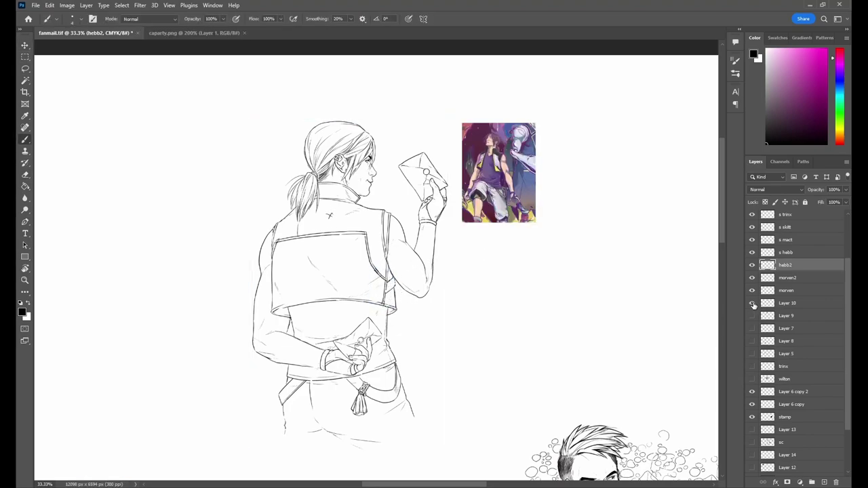
drag(296, 295, 301, 300)
drag(301, 295, 296, 300)
key(ctrl+s)
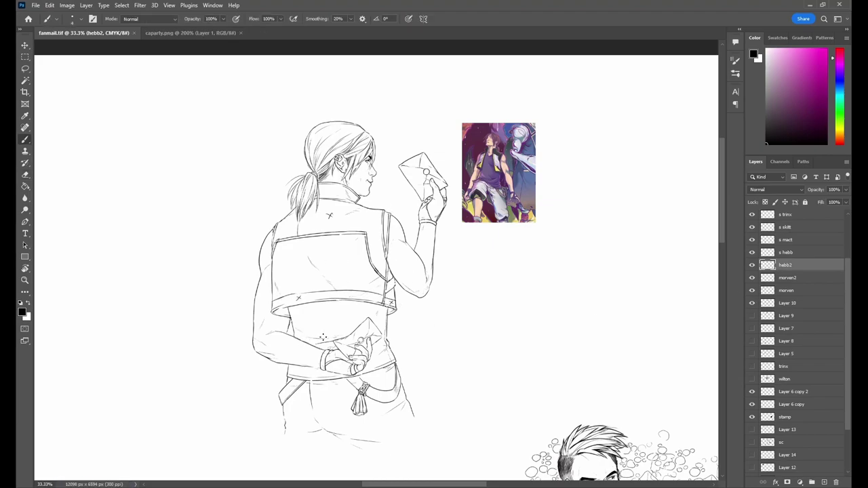
Lasso and free-transform the hands holding the envelopes to adjust their size and placement, and save the file.
key(ctrl+t)
key(Return)
key(l)
drag(369, 336, 370, 335)
key(ctrl+t)
drag(377, 300, 366, 310)
key(Return)
key(b)
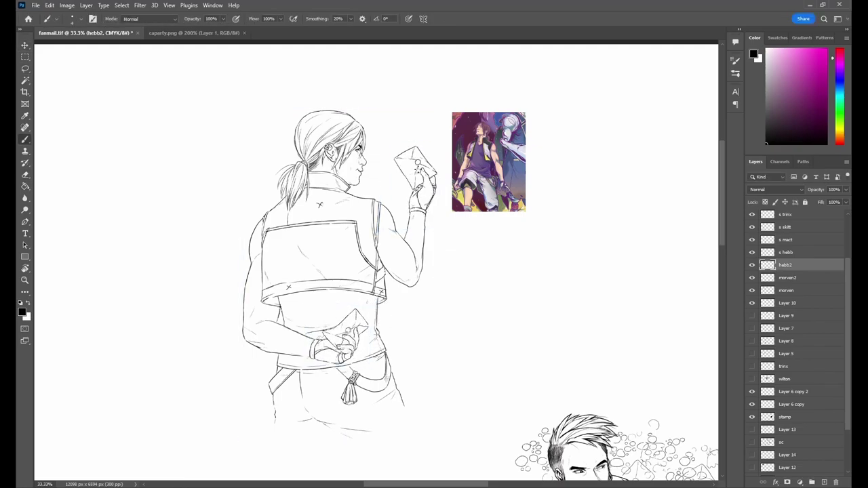
key(ctrl+s)
Shift the lowered arm's outline slightly inward, clean up the surrounding lines, and mark the raised glove with an x.
key(ctrl+t)
drag(238, 294, 241, 294)
key(Return)
key(e)
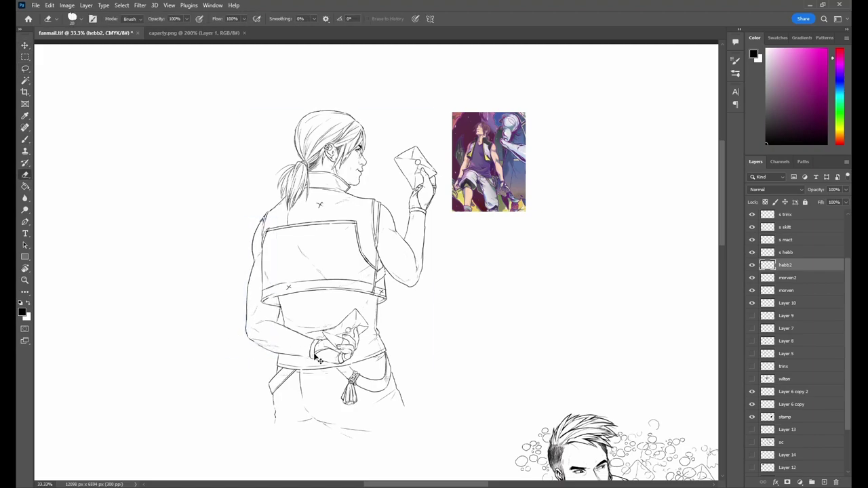
key(b)
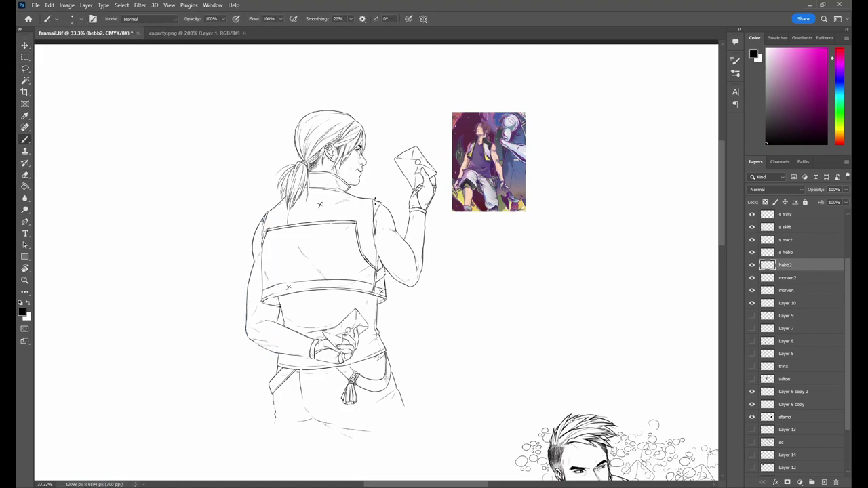
mouse_move(412, 303)
mouse_down()
mouse_move(402, 283)
mouse_move(379, 320)
mouse_move(412, 300)
mouse_up()
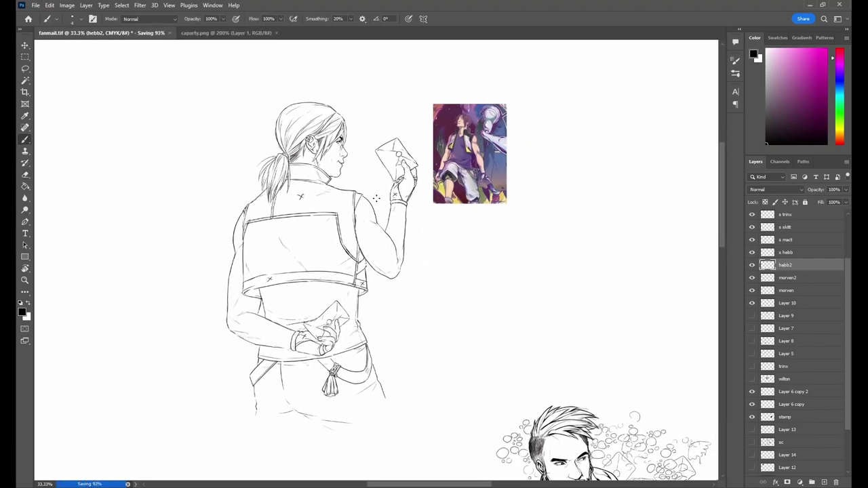
drag(465, 229, 381, 269)
Redraw the right edge of the vest's back panel as an angled seam running down to the hem, and save.
drag(260, 293, 270, 325)
key(ctrl+z)
drag(268, 293, 274, 329)
key(e)
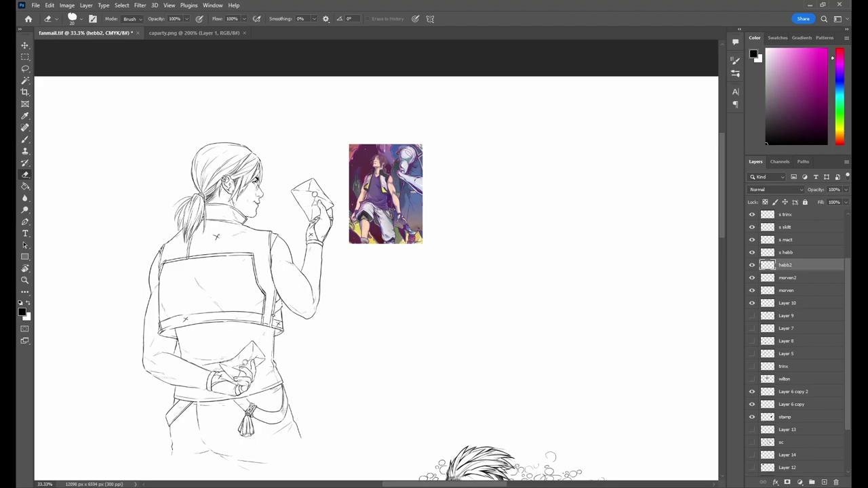
key(b)
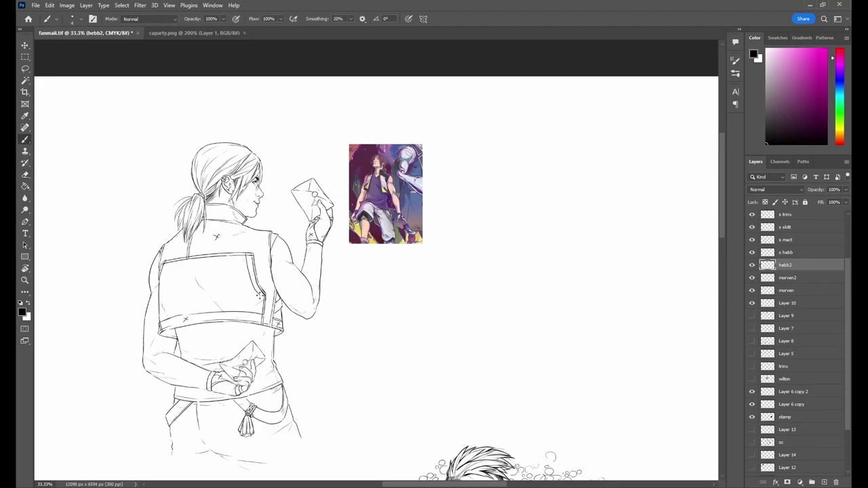
drag(260, 292, 258, 323)
key(ctrl+s)
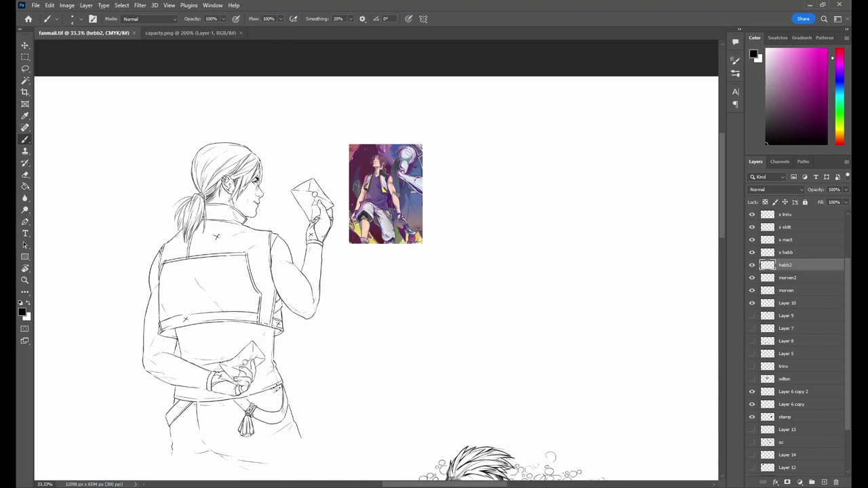
Check the Love Letter character list and the rough card sketch behind the back-view figure.
drag(413, 339, 421, 343)
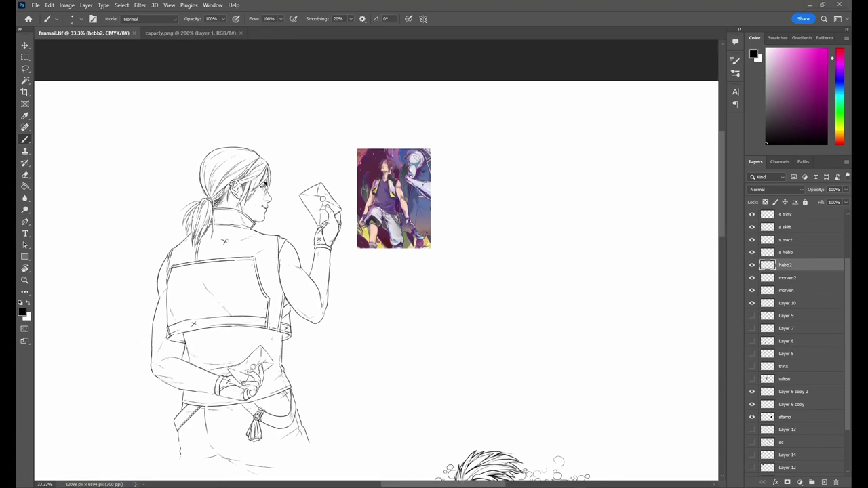
drag(452, 225, 691, 409)
drag(397, 283, 392, 280)
key(ctrl+z)
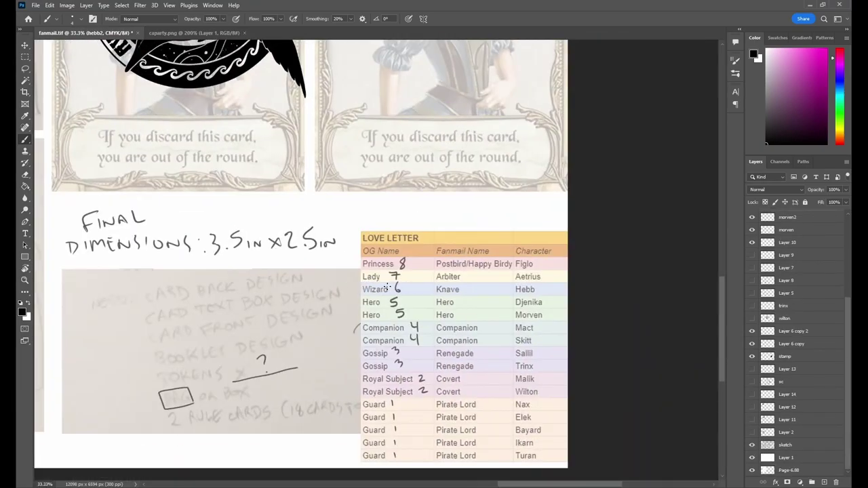
drag(513, 289, 513, 291)
key(ctrl+z)
drag(362, 282, 416, 306)
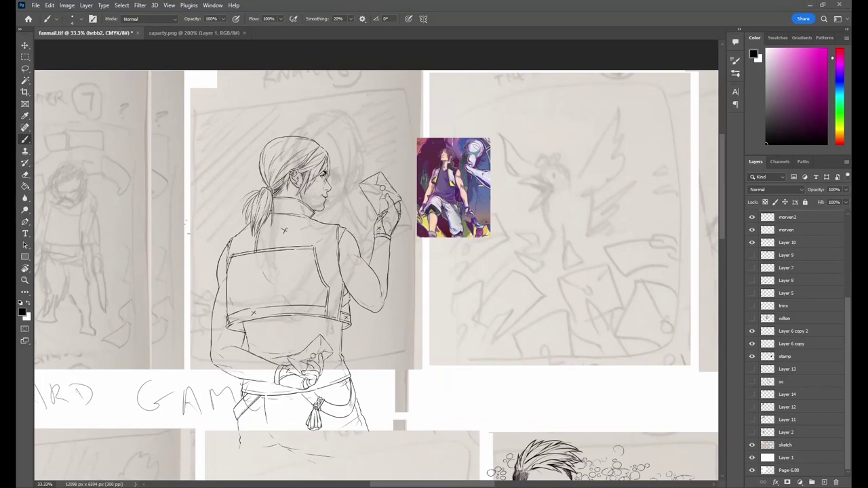
Hide the sketch layer and the Layer 10 reference so only the inked characters show.
click(751, 445)
click(751, 242)
scroll(326, 297, up, 2)
drag(386, 258, 404, 281)
scroll(403, 282, up, 1)
scroll(403, 282, down, 1)
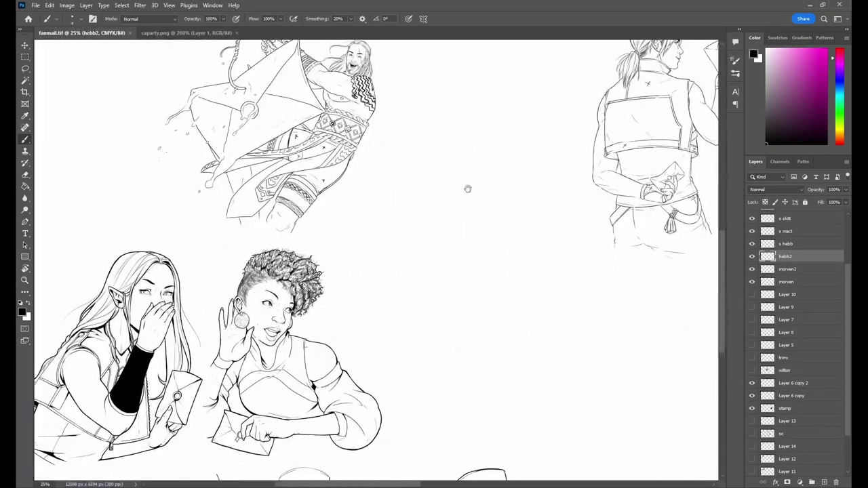